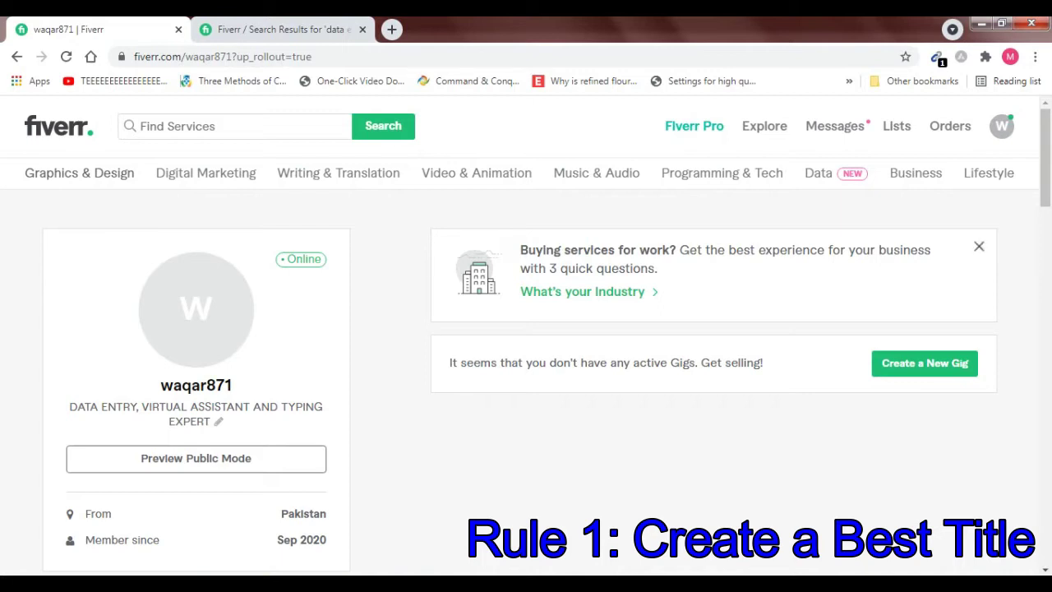
Open the seller profile and start creating a new gig.
left_click(1003, 126)
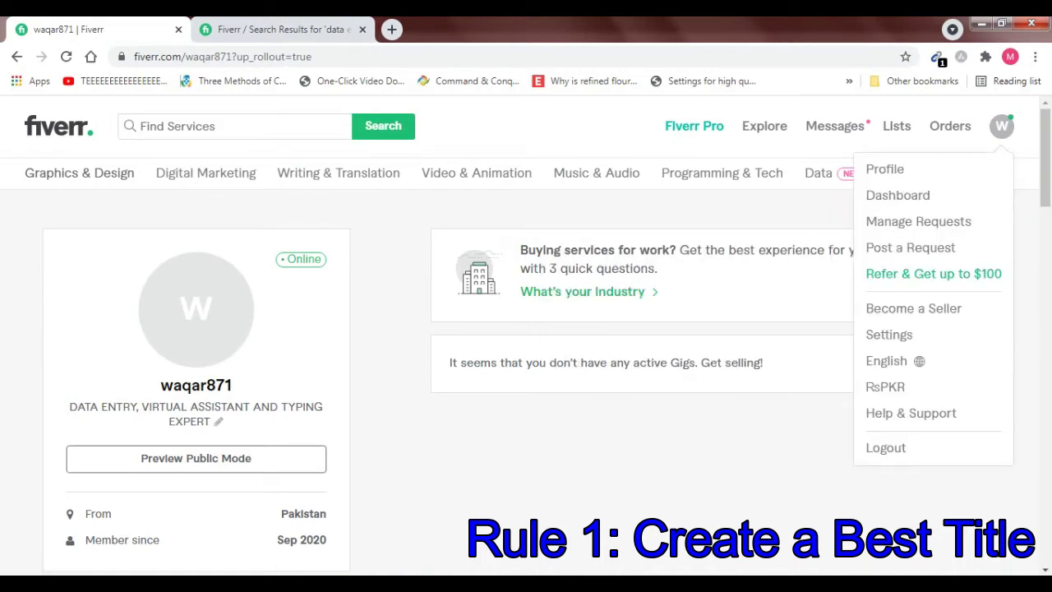
left_click(885, 169)
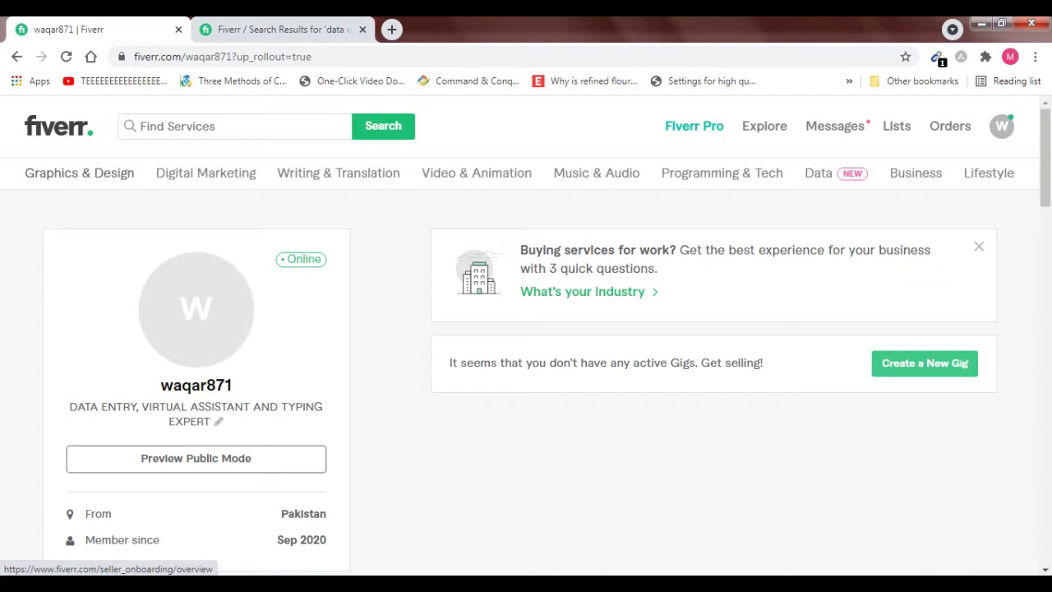
left_click(925, 364)
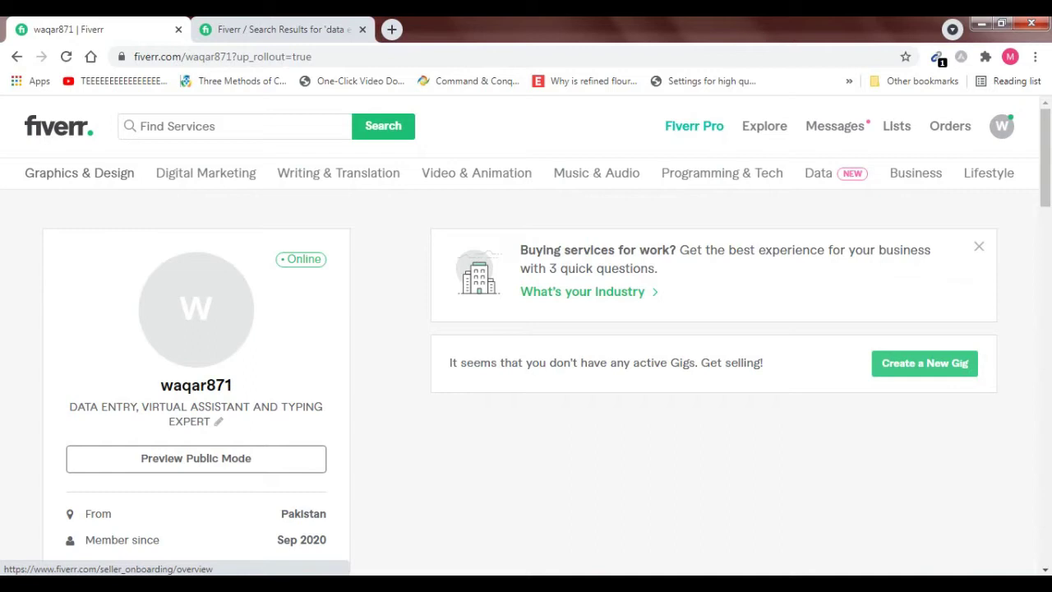
left_click(925, 363)
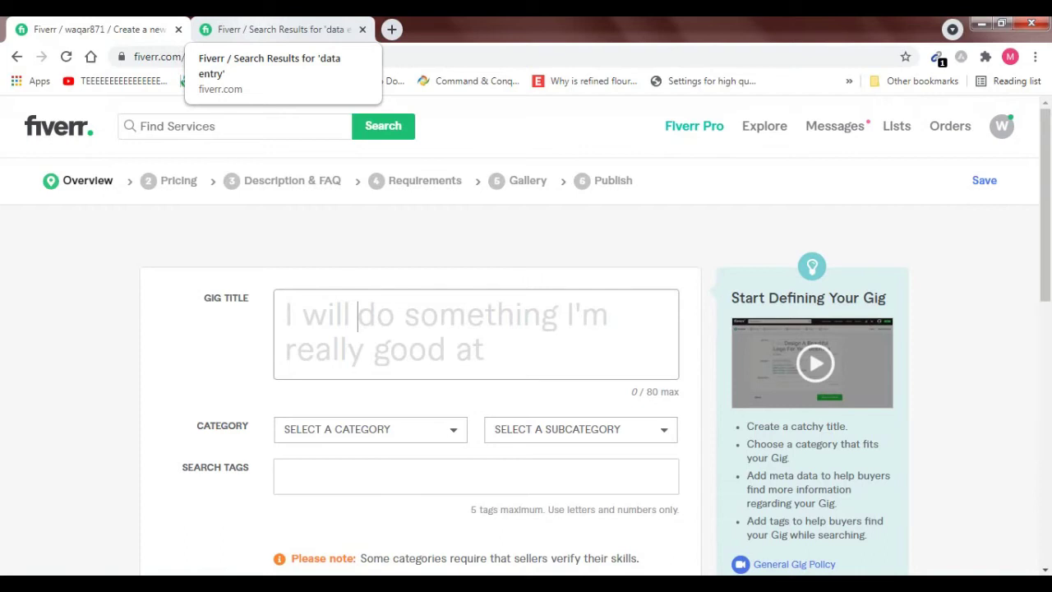
Examine the data entry search results on Fiverr, including the search suggestions, related terms and competing gig titles.
left_click(275, 28)
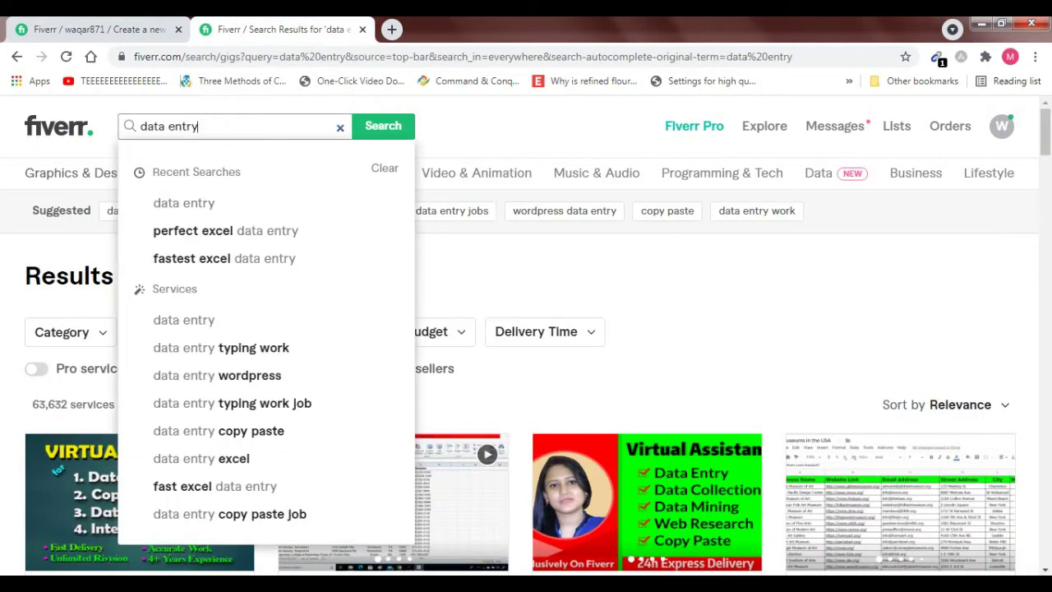
left_click(503, 124)
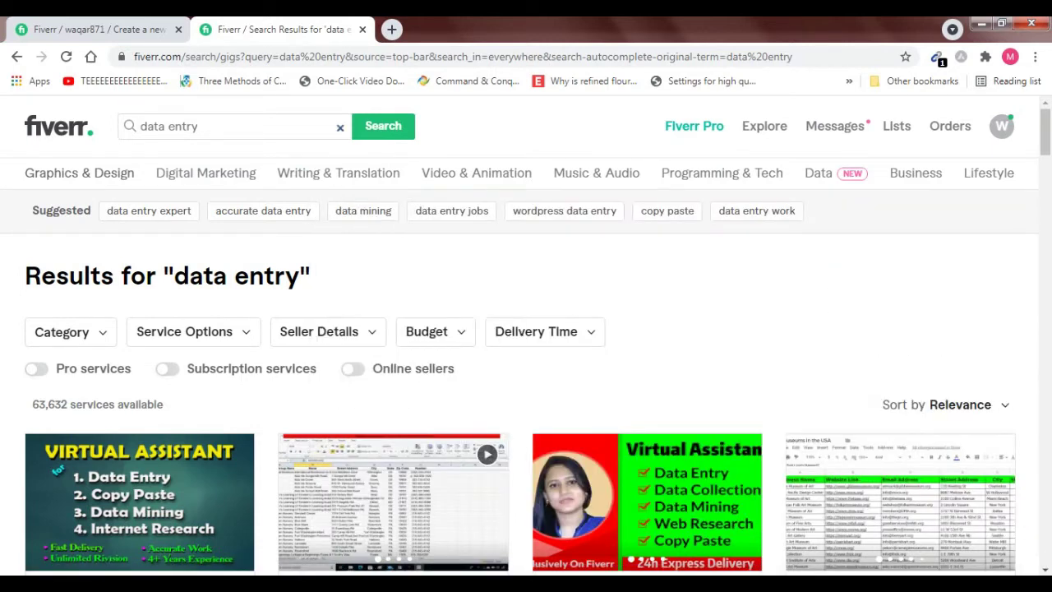
left_click(210, 126)
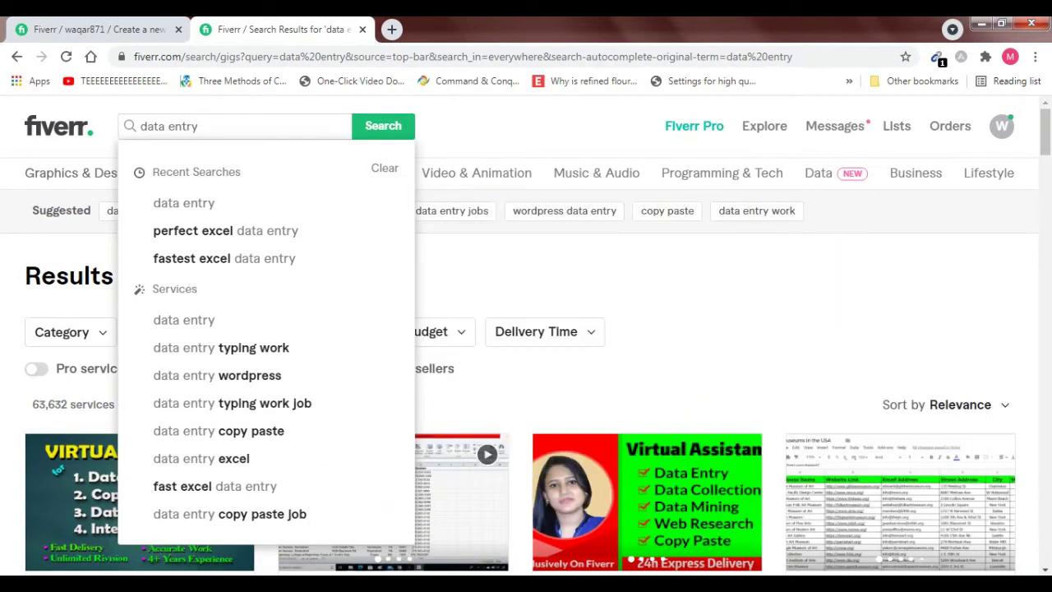
left_click(567, 276)
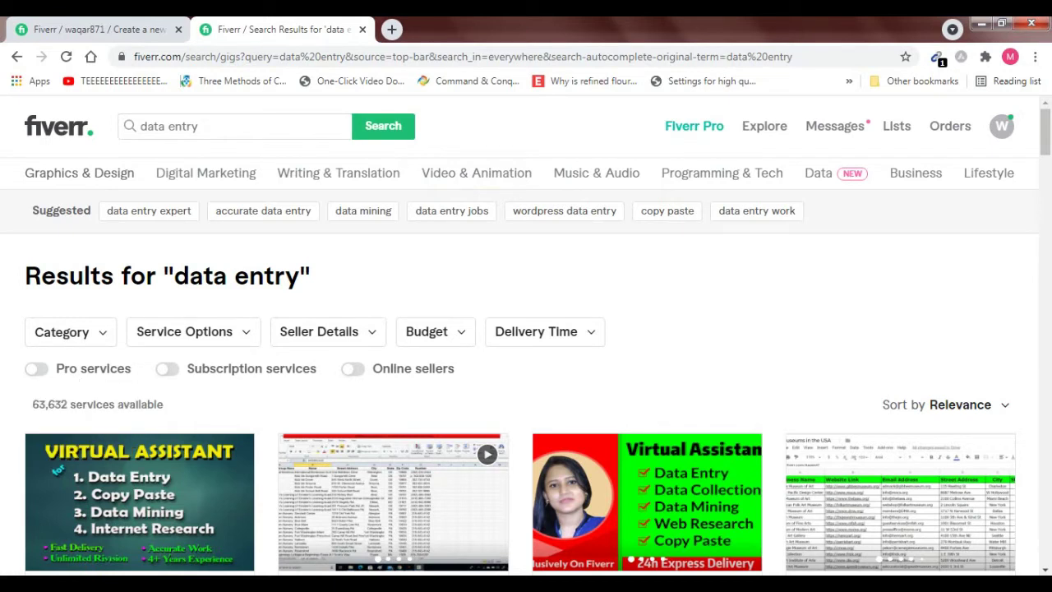
scroll(526, 370, "down", 3)
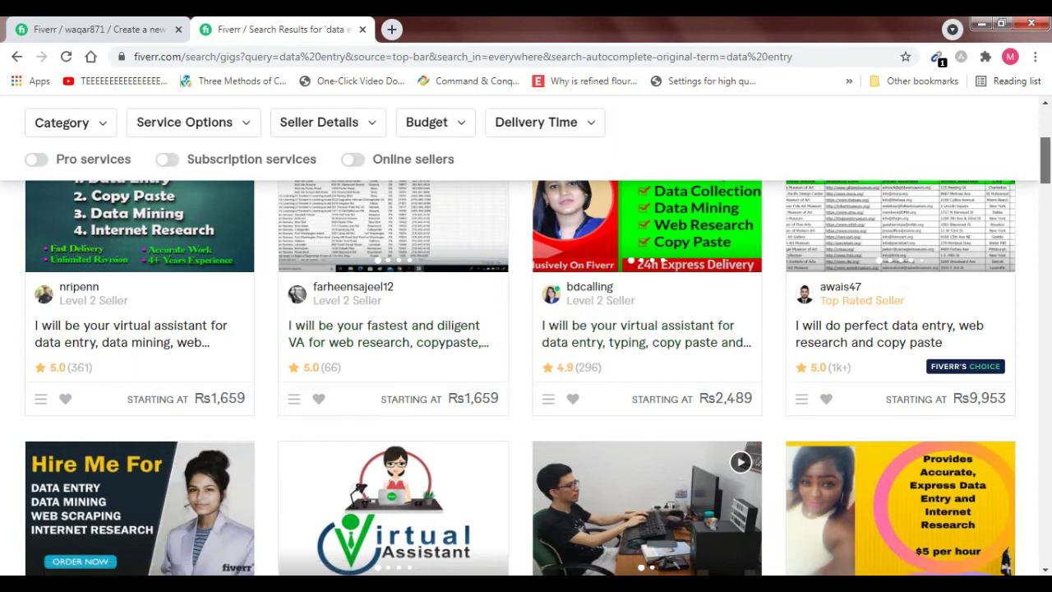
scroll(527, 370, "down", 2)
scroll(526, 370, "up", 6)
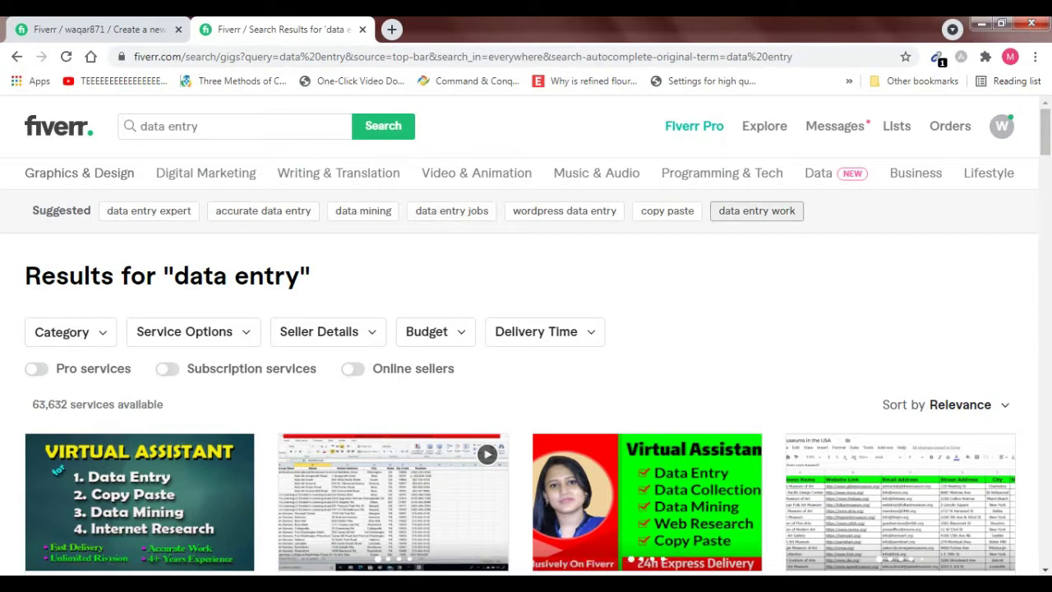
Open the suggested search "accurate data entry" and note that phrase on the first line of the Notepad document.
left_click(263, 210)
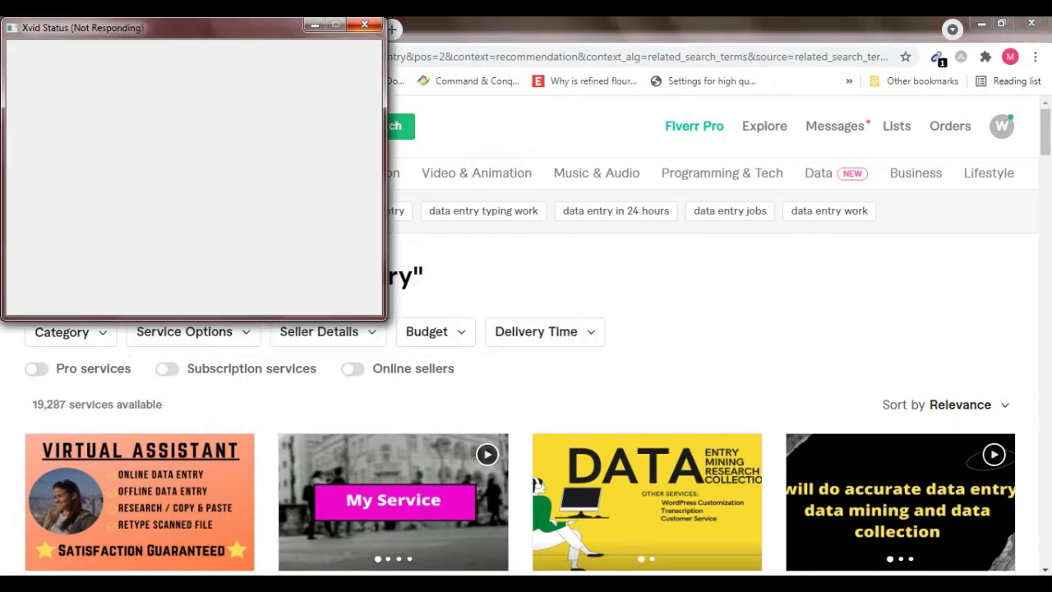
key("alt+Tab")
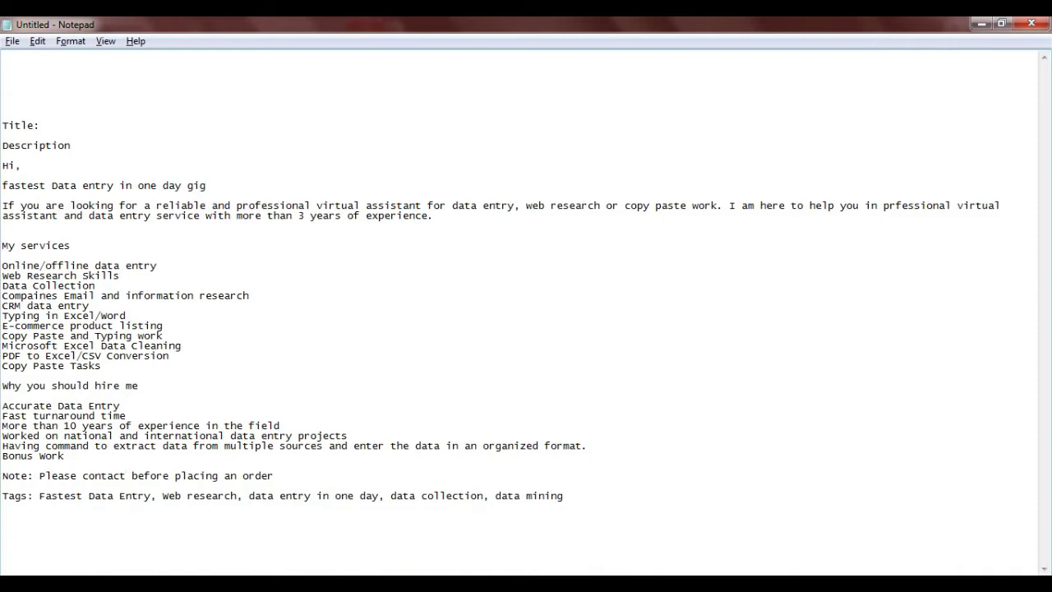
type("accurate data entry")
key("Return")
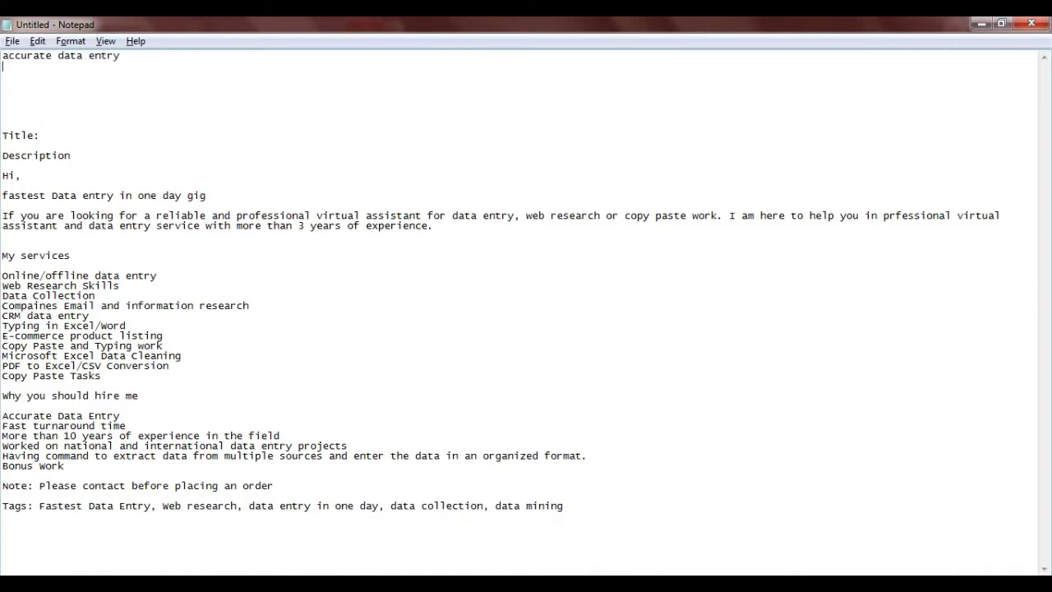
Open Fiverr's suggested search "data entry in 24 hours" and add that phrase as the second keyword line in Notepad.
key("alt+Tab")
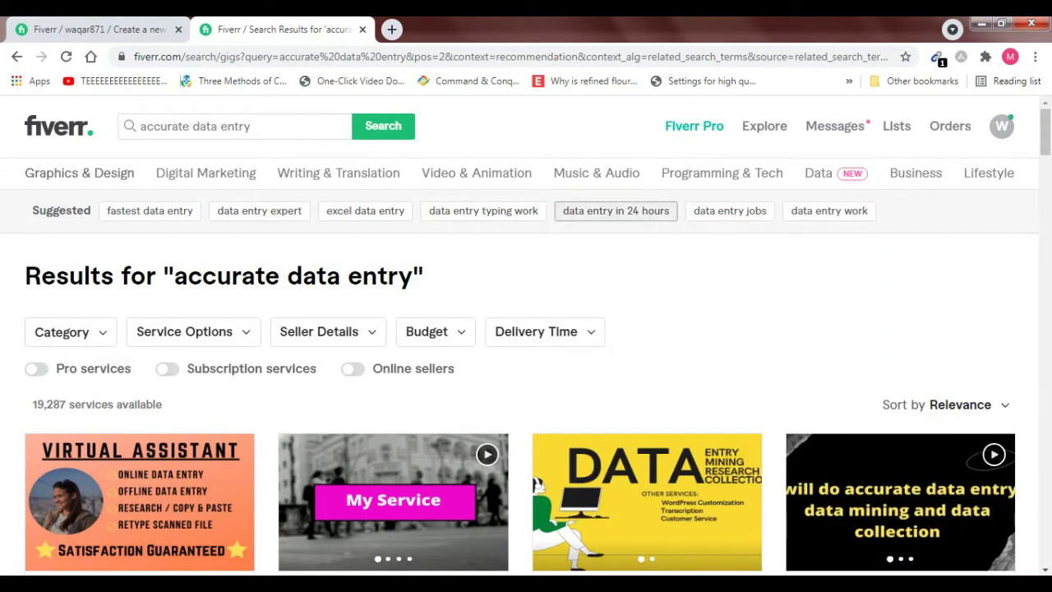
left_click(616, 211)
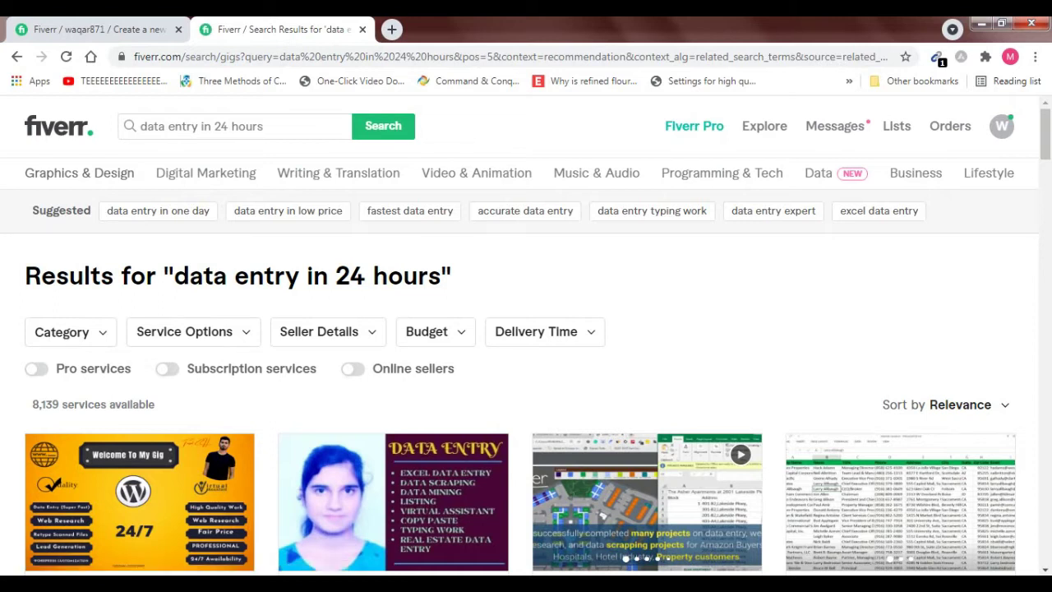
key("alt+Tab")
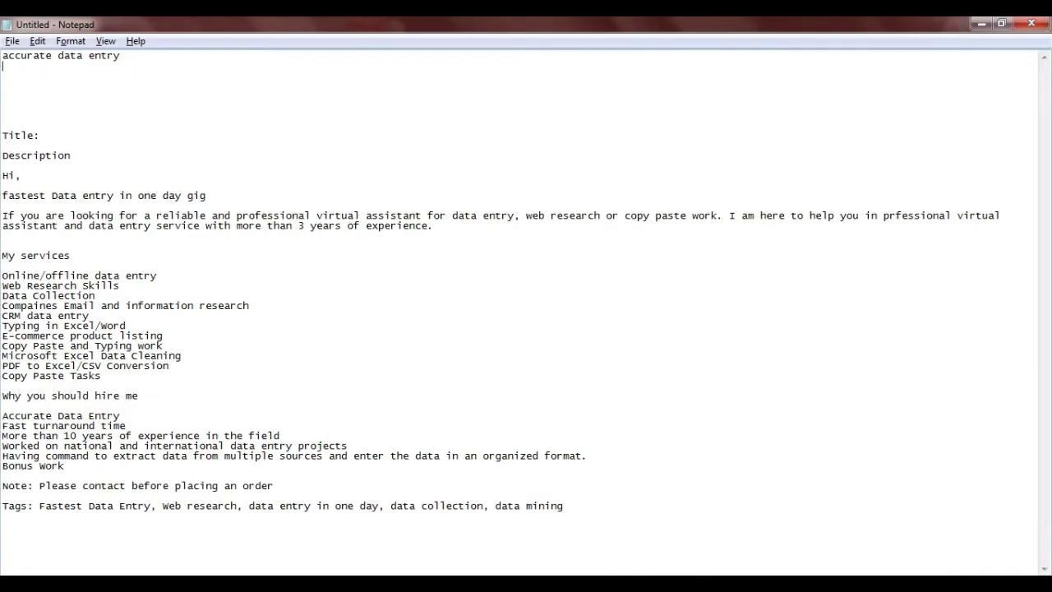
type("data entry in 24 hours")
key("Return")
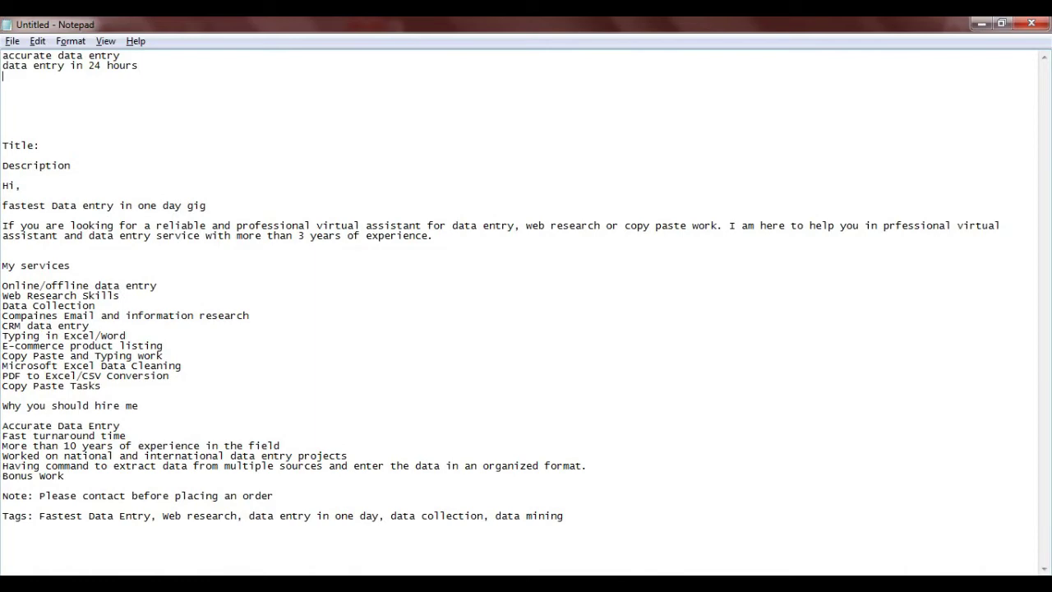
Open Fiverr's suggested search "data entry in low price" and add that phrase as the third keyword line in Notepad.
key("alt+Tab")
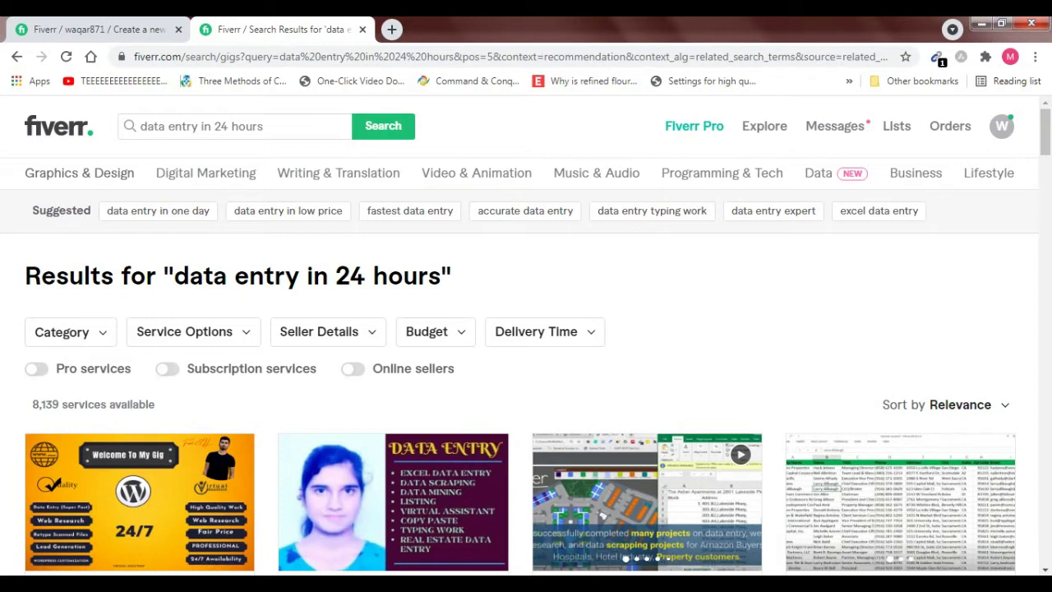
left_click(409, 210)
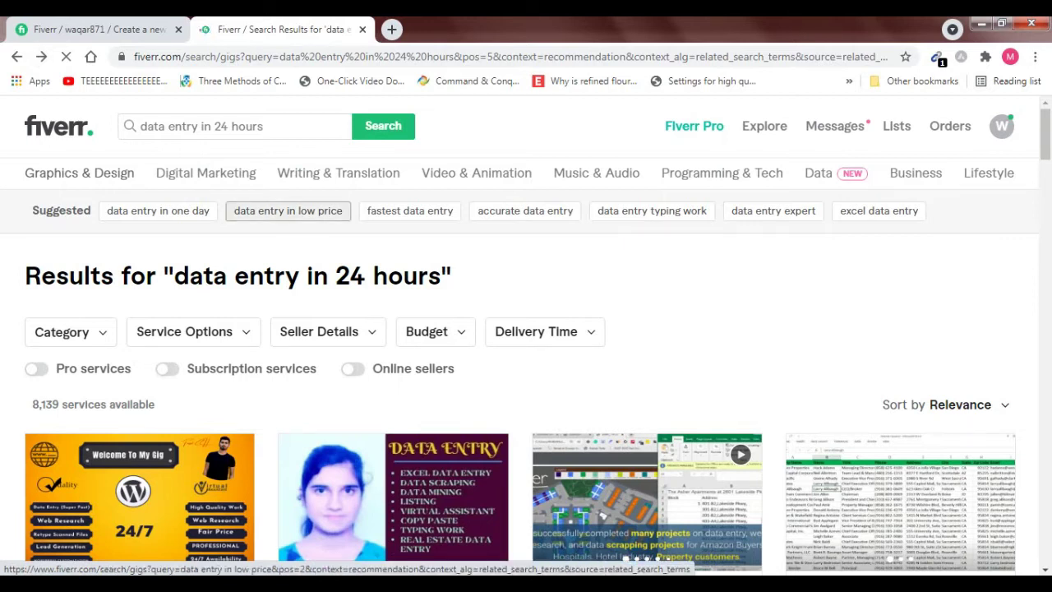
left_click(288, 211)
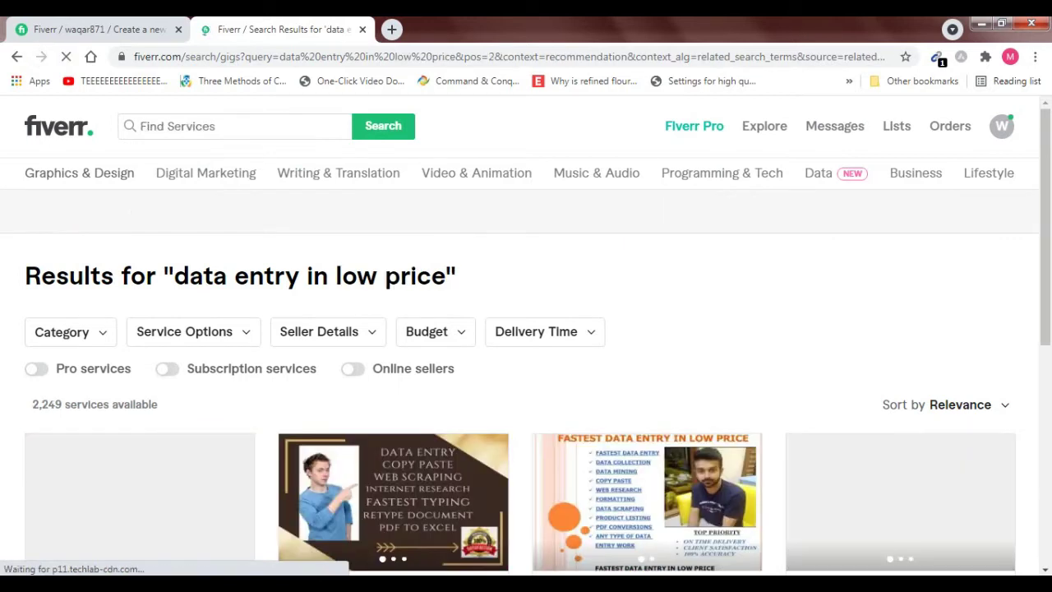
key("alt+Tab")
type("d")
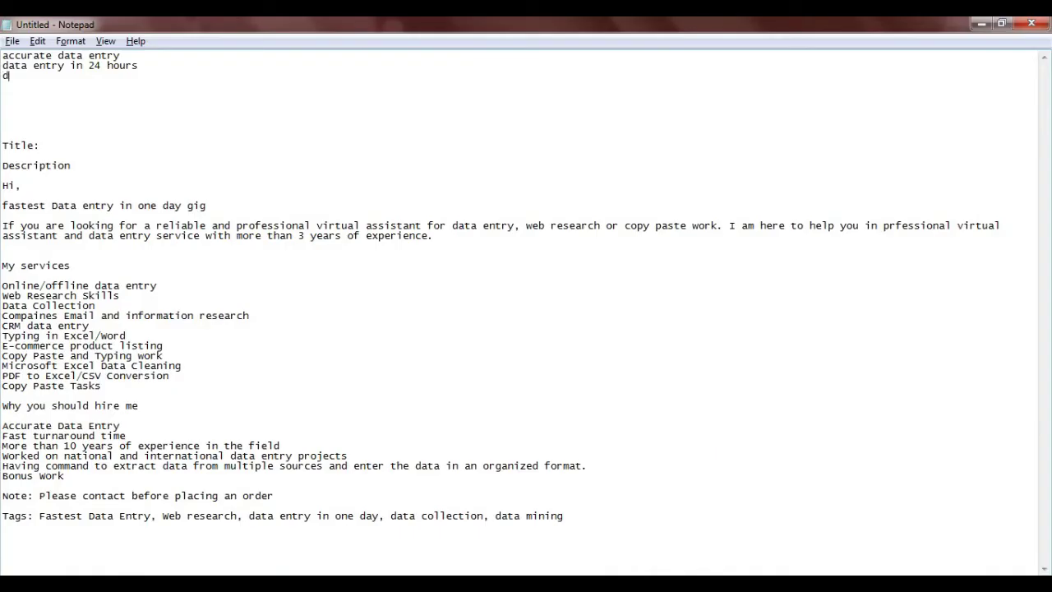
type("ata entry in low price")
key("Return")
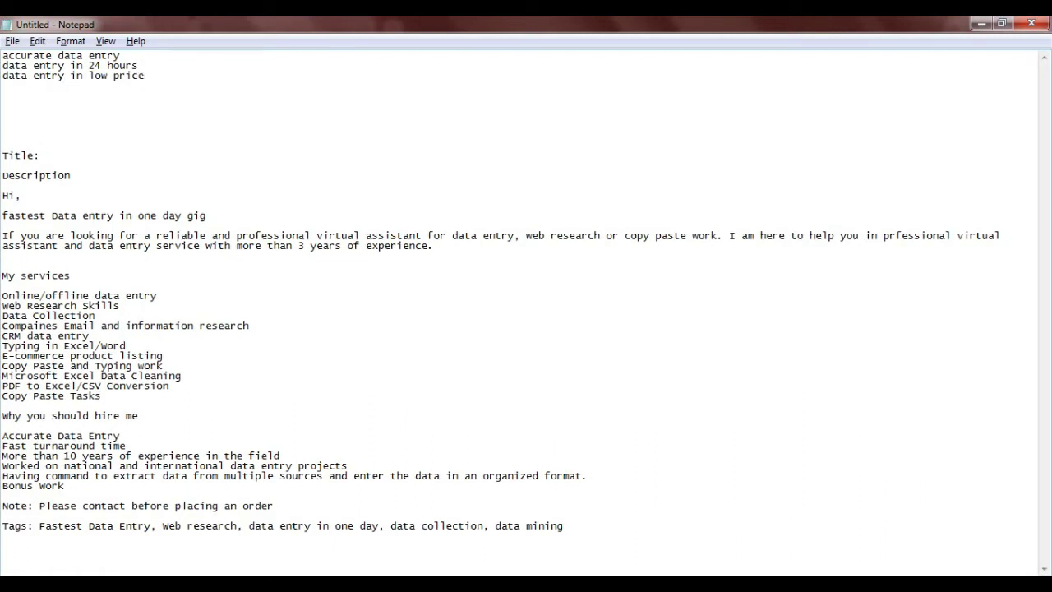
Write the combined title idea "accurate data entry in low price" below the keyword list, separated by a blank line.
key("Return")
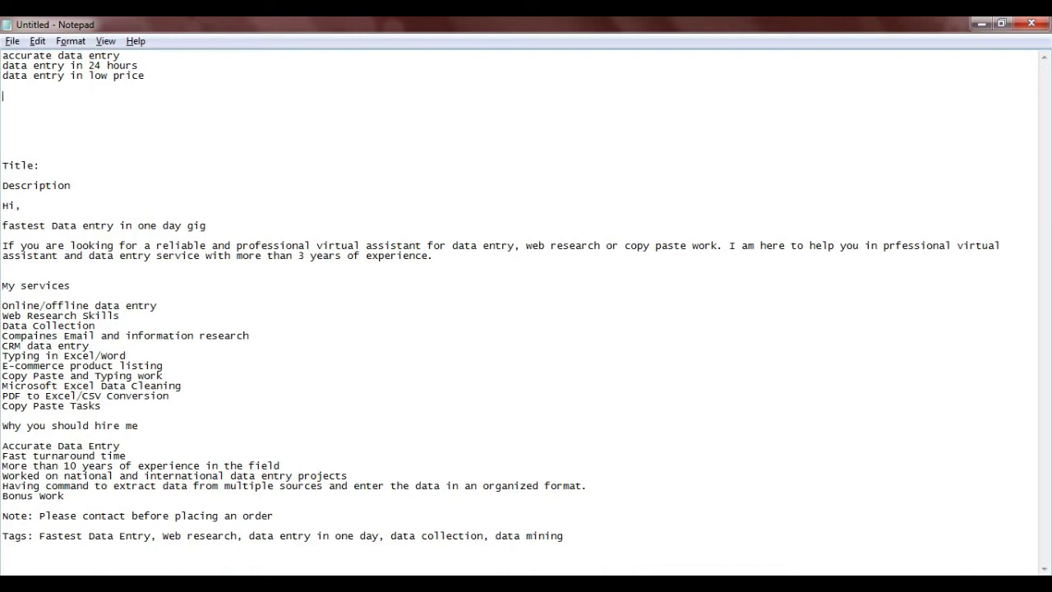
type("accurate data entry")
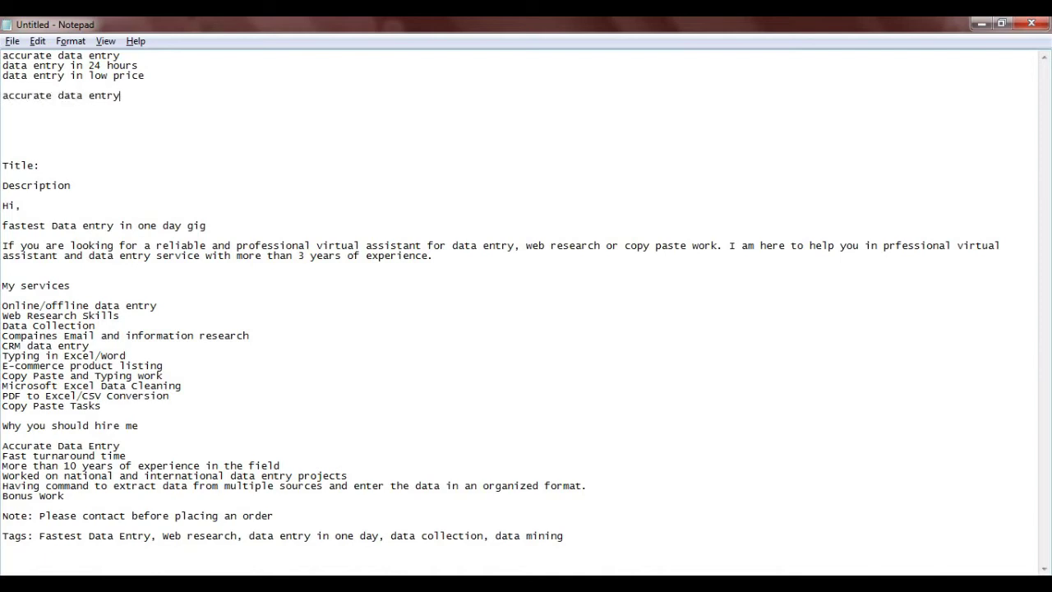
left_click_drag(57, 56, 121, 56)
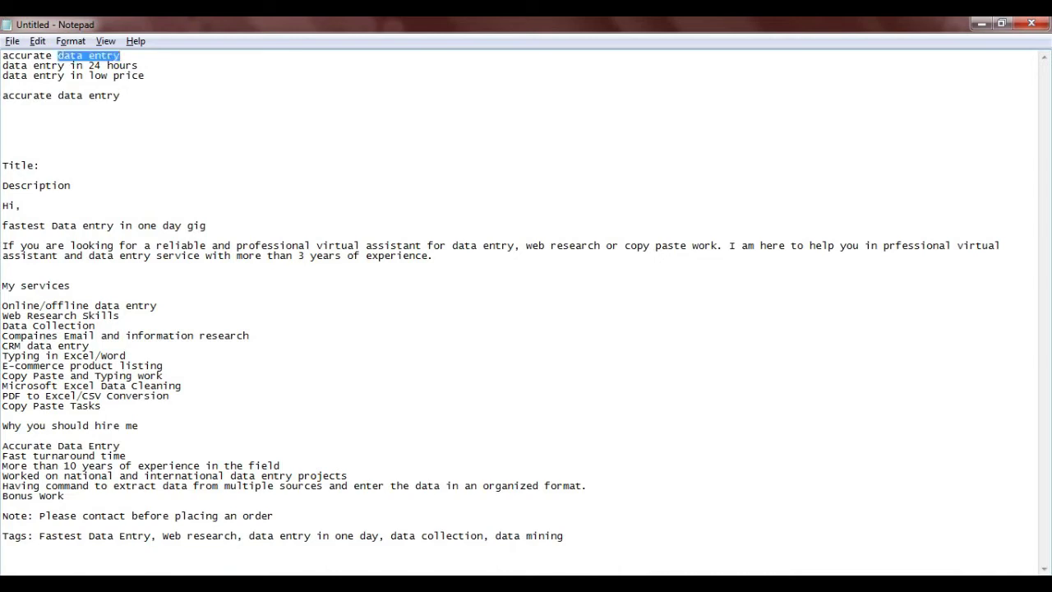
left_click(58, 95)
left_click(121, 95)
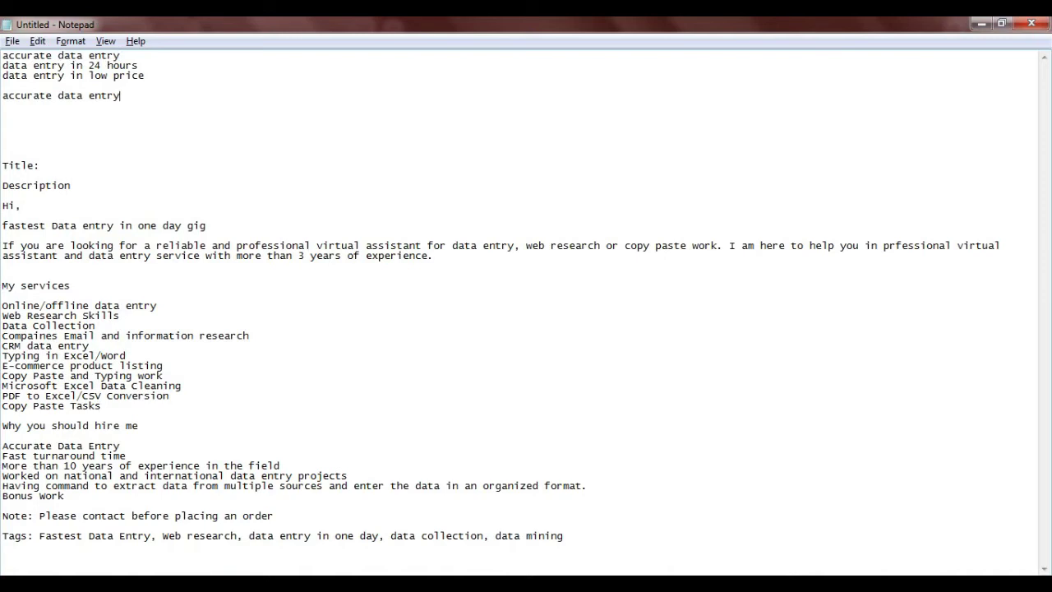
type("in low price")
key("Return")
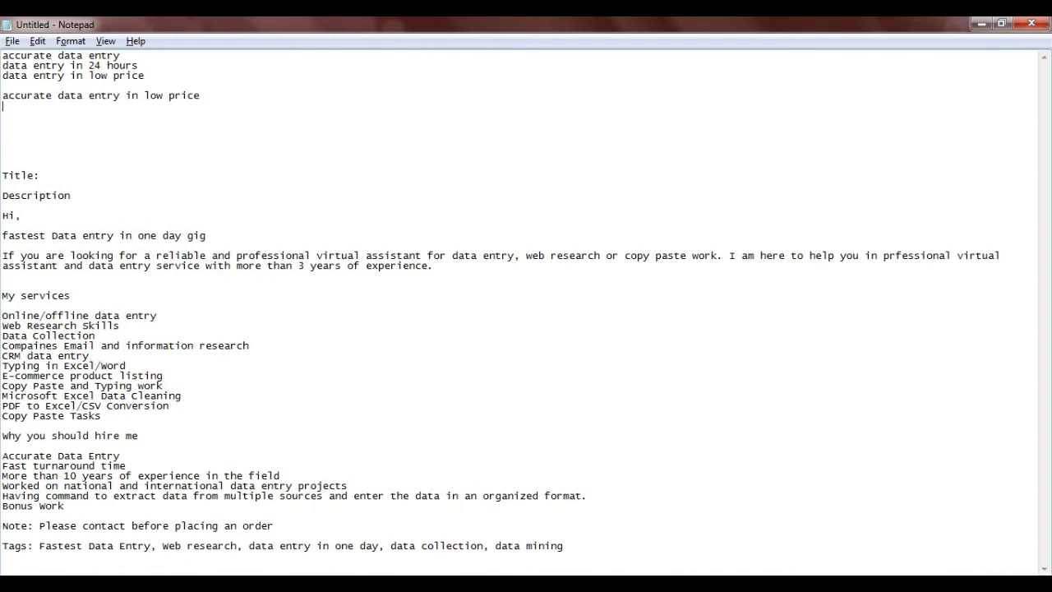
Add a second combined title idea, "accurate data entry in 24 hours", on the line below.
type("accurate data entry ")
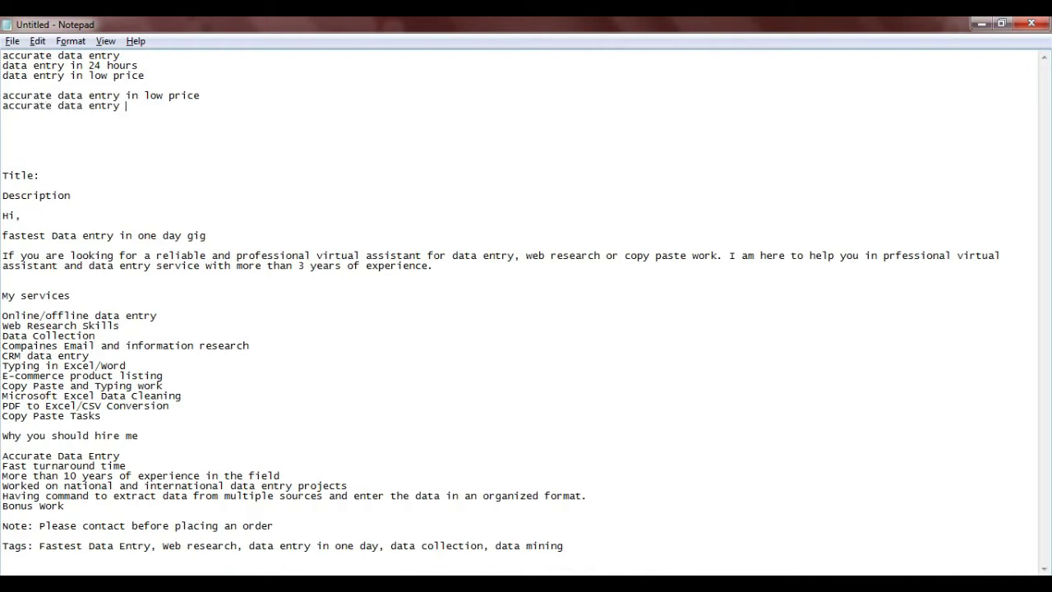
type("in 24 hours")
key("Return")
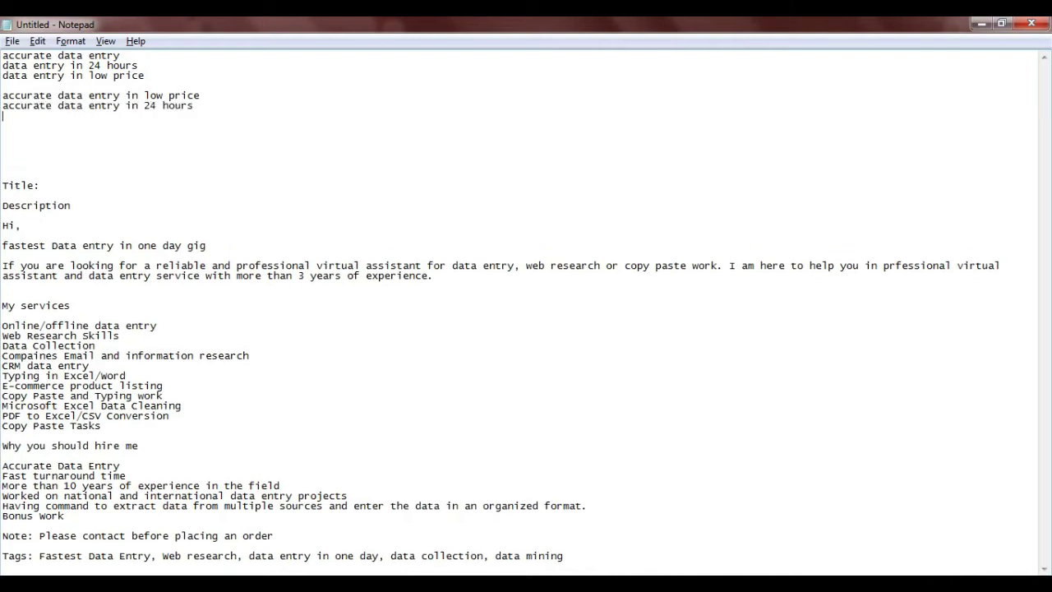
Open Fiverr's suggested search "data entry in one day" and write "fastest data entry in one day" as the third title idea in Notepad.
key("alt+Tab")
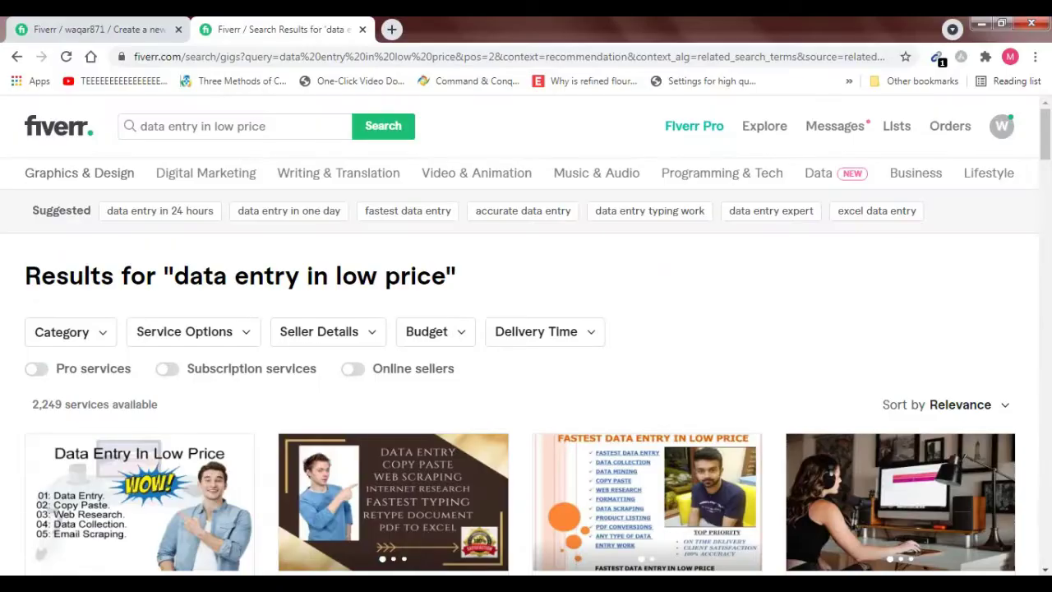
key("alt+Tab")
type("faste")
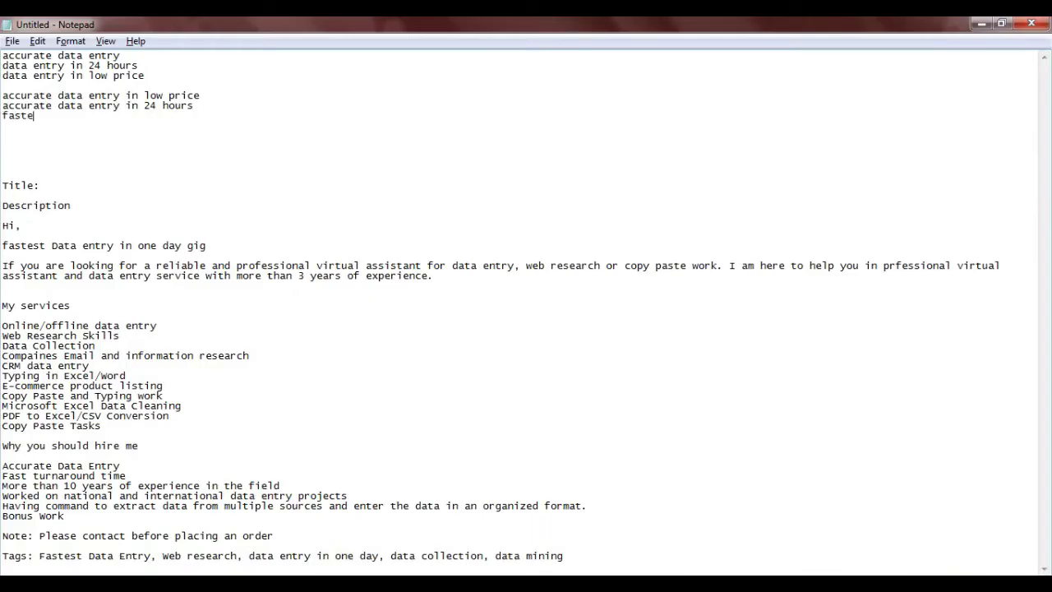
type("st data entry in")
key("alt+Tab")
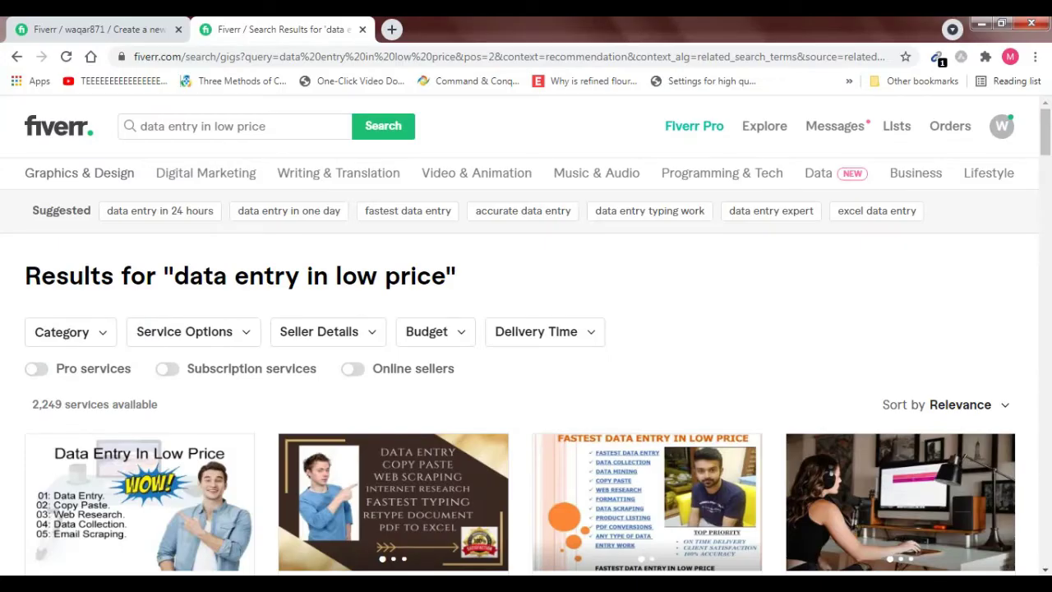
left_click(289, 211)
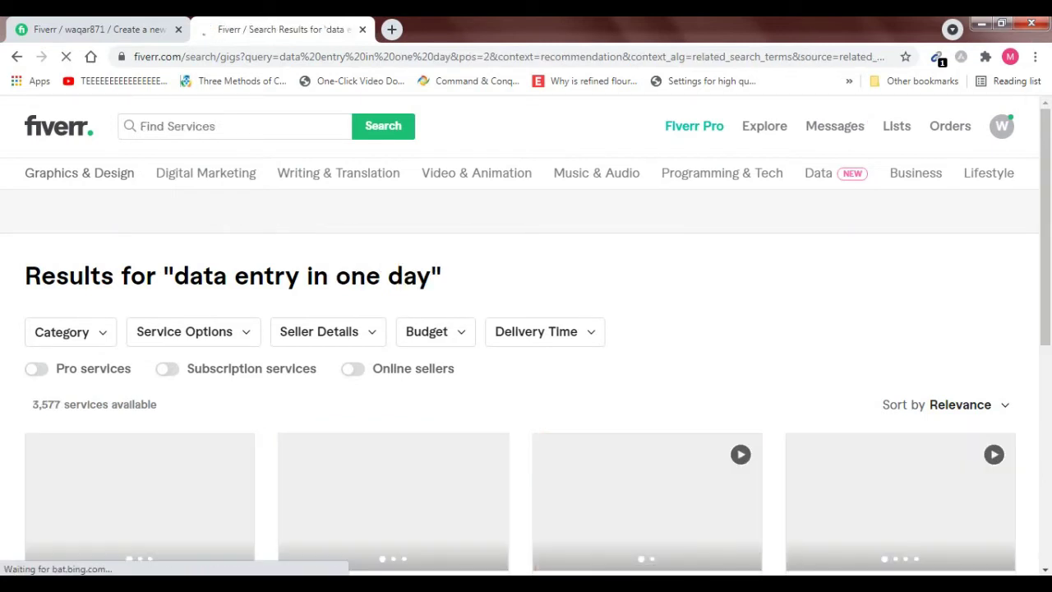
key("alt+Tab")
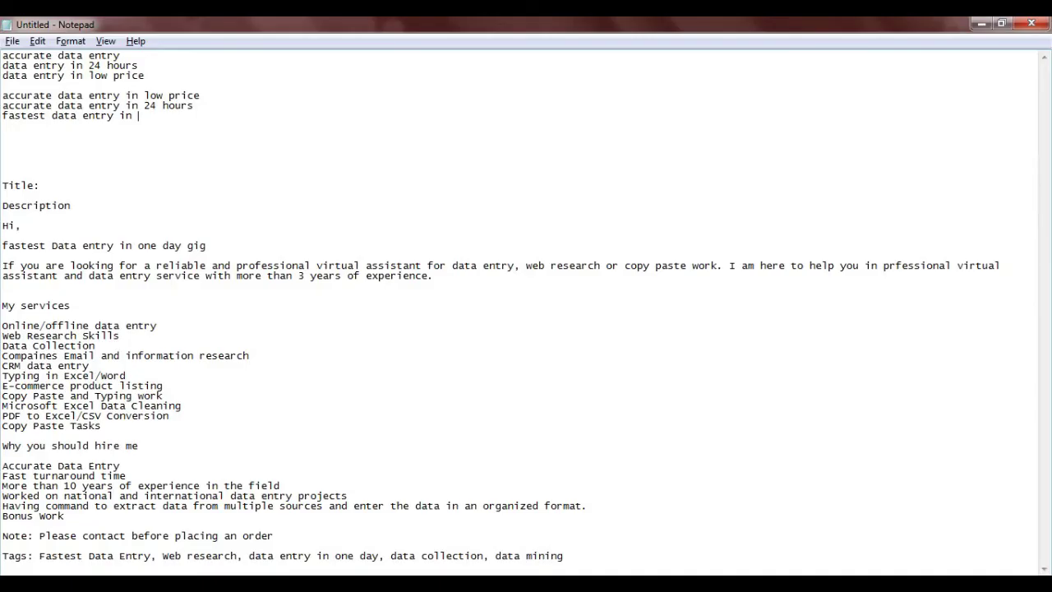
type("one day")
key("Return")
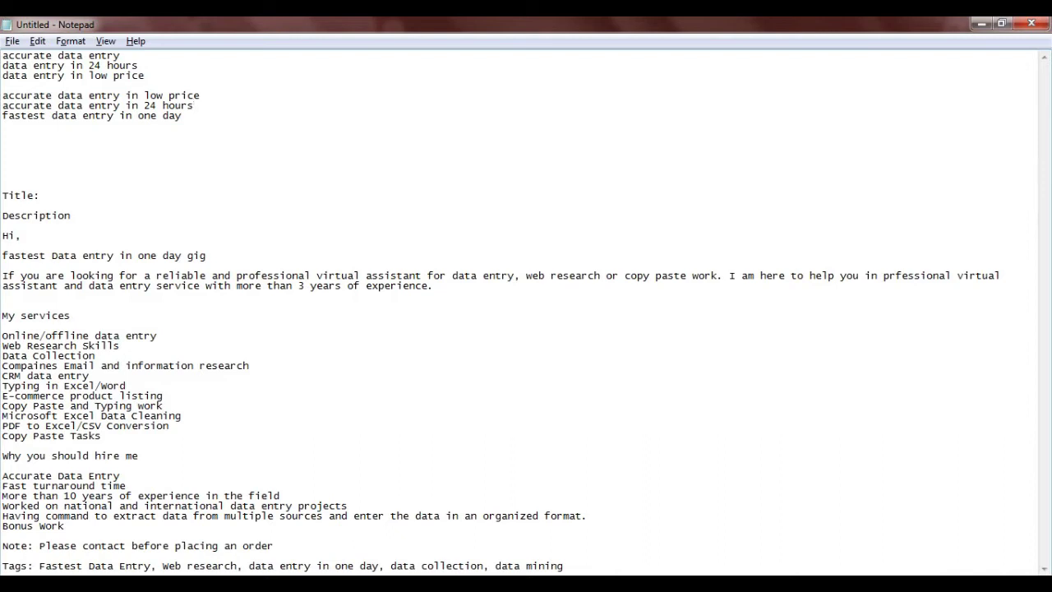
Copy the idea "accurate data entry in 24 hours" onto the Title line and capitalize it as "Accurate Data Entry in 24 Hours".
left_click_drag(193, 105, 3, 107)
key("ctrl+c")
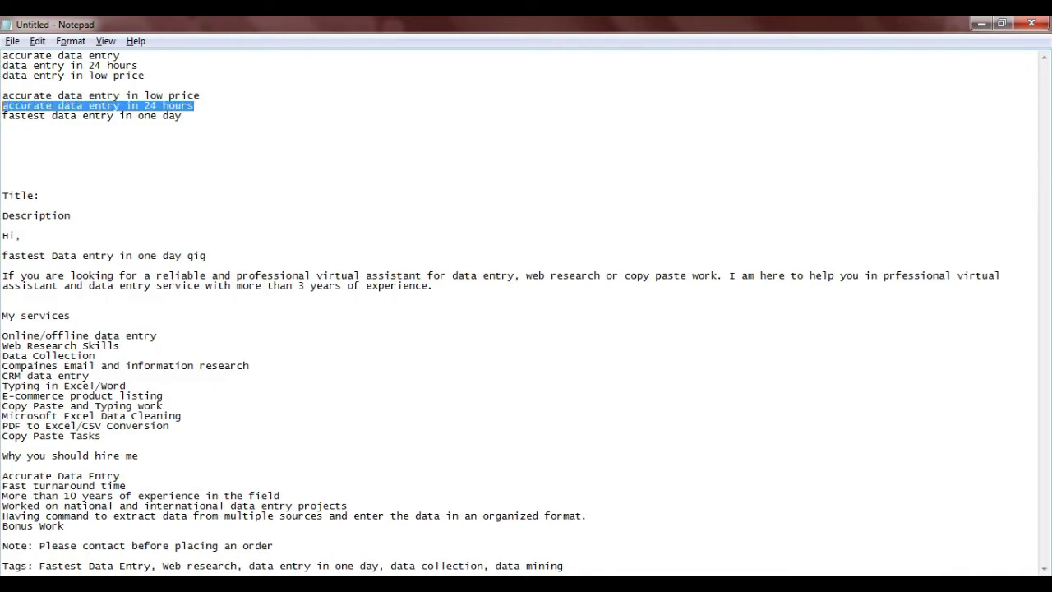
left_click(46, 195)
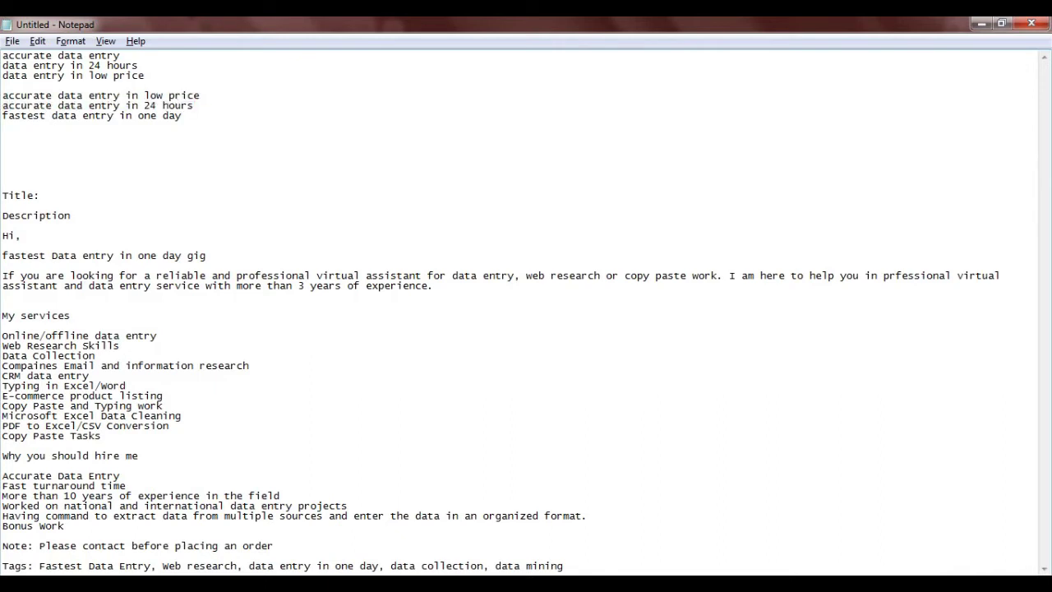
key("ctrl+v")
left_click_drag(46, 196, 137, 196)
type("A")
type("D")
type("E")
left_click_drag(206, 196, 212, 195)
type("H")
Copy the title into the new gig's title field on Fiverr, removing the "Title:" label so it reads "do Accurate Data Entry in 24 Hours".
key("alt+Tab")
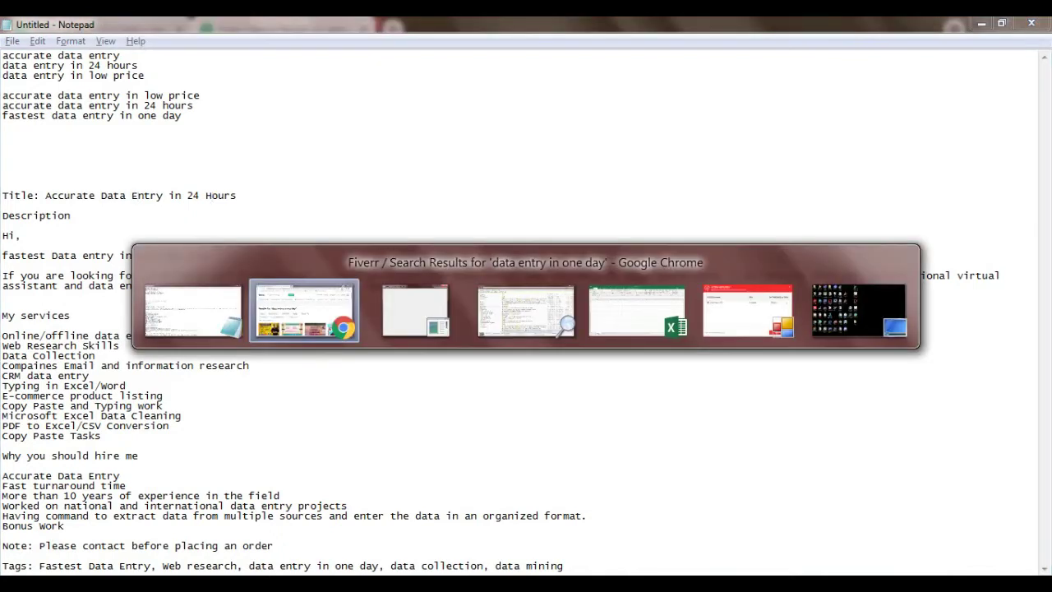
key("alt+Tab")
key("End")
key("shift+Home")
key("ctrl+c")
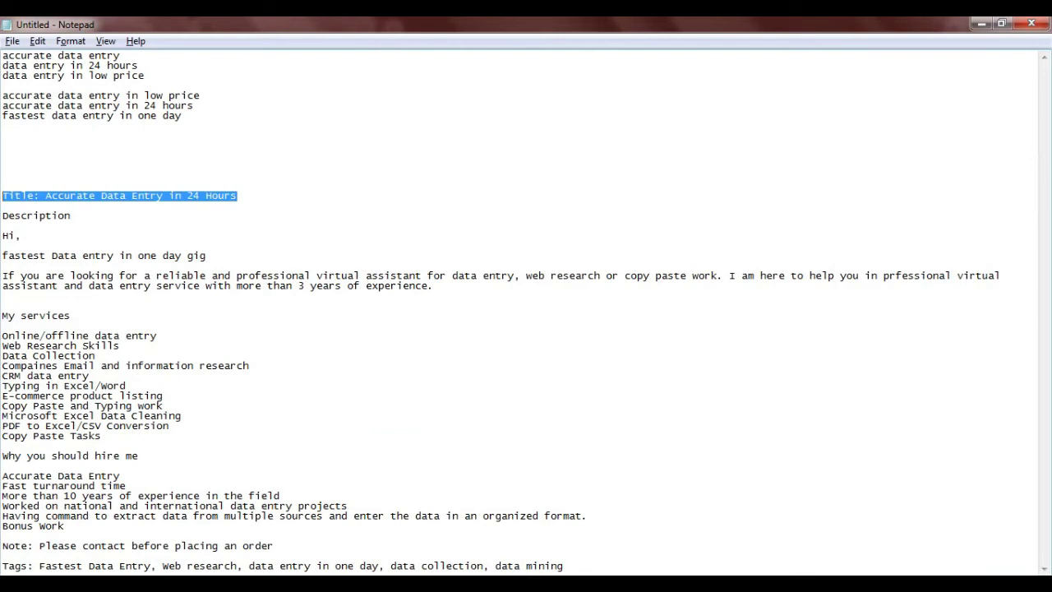
key("alt+Tab")
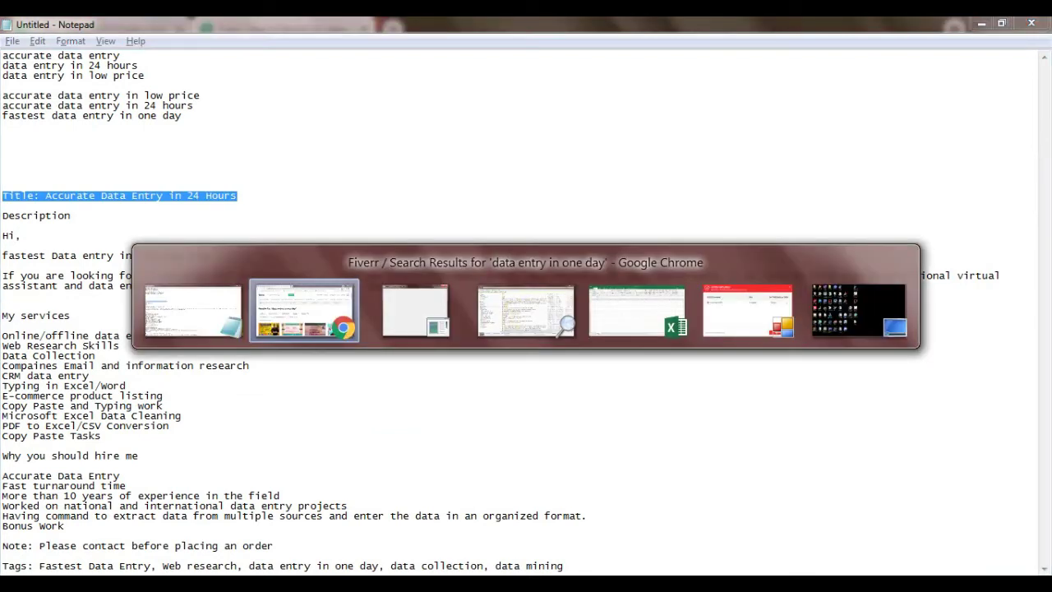
key("ctrl+Tab")
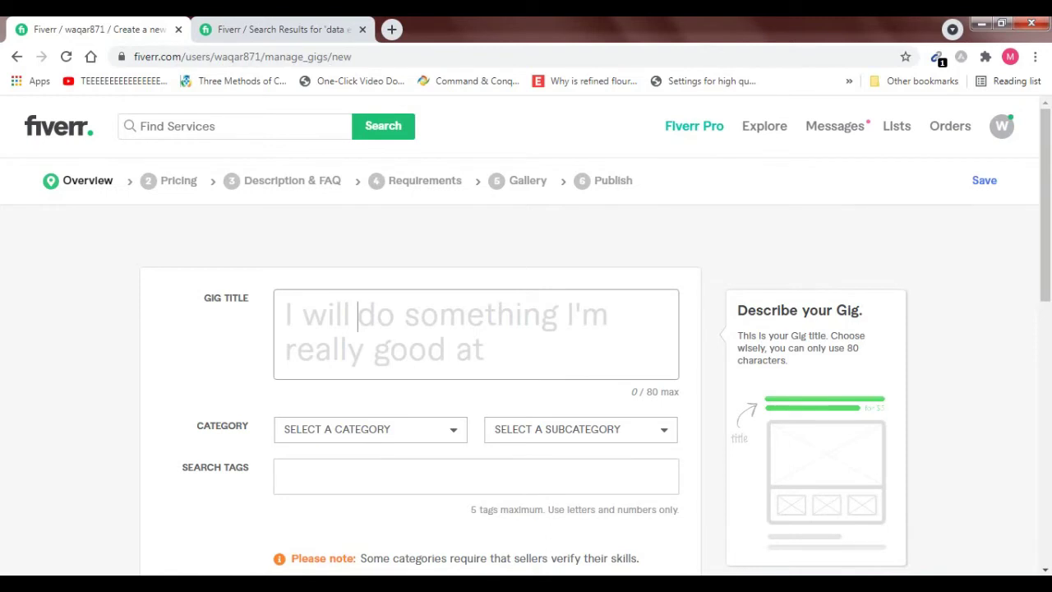
key("ctrl+v")
left_click_drag(430, 316, 358, 315)
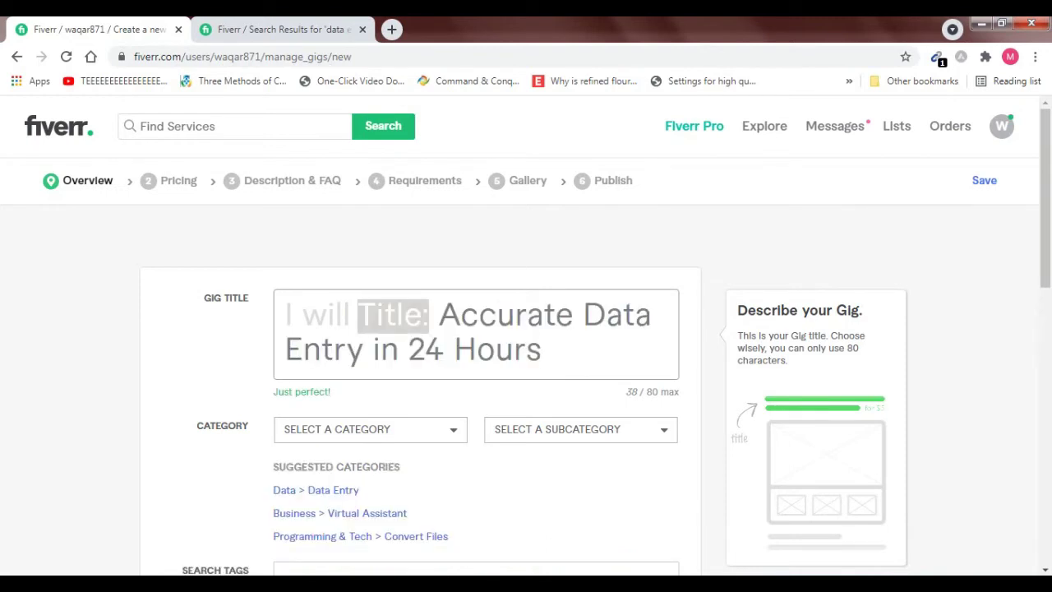
key("BackSpace")
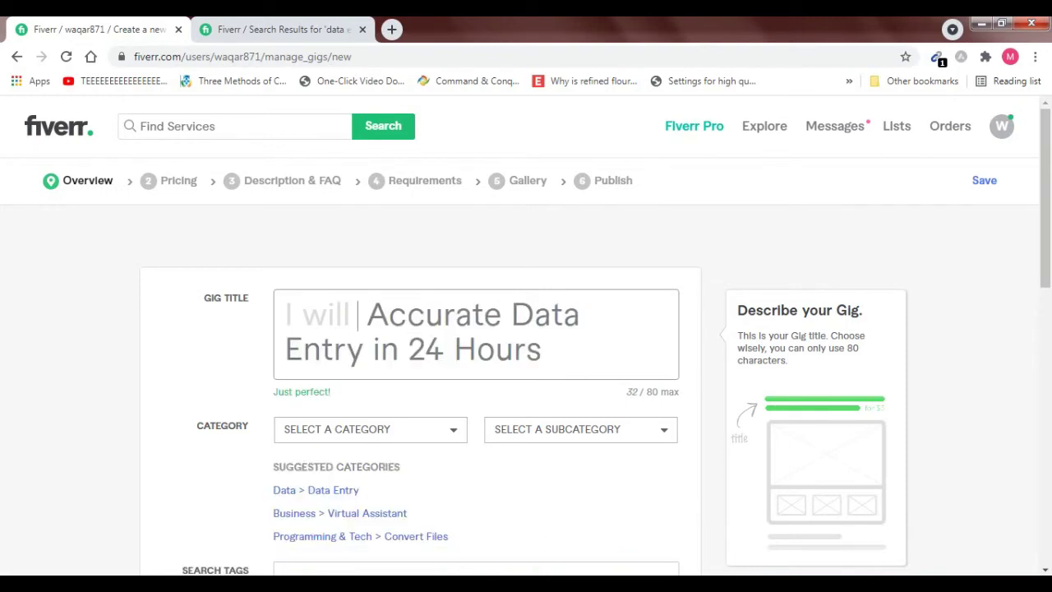
type("do")
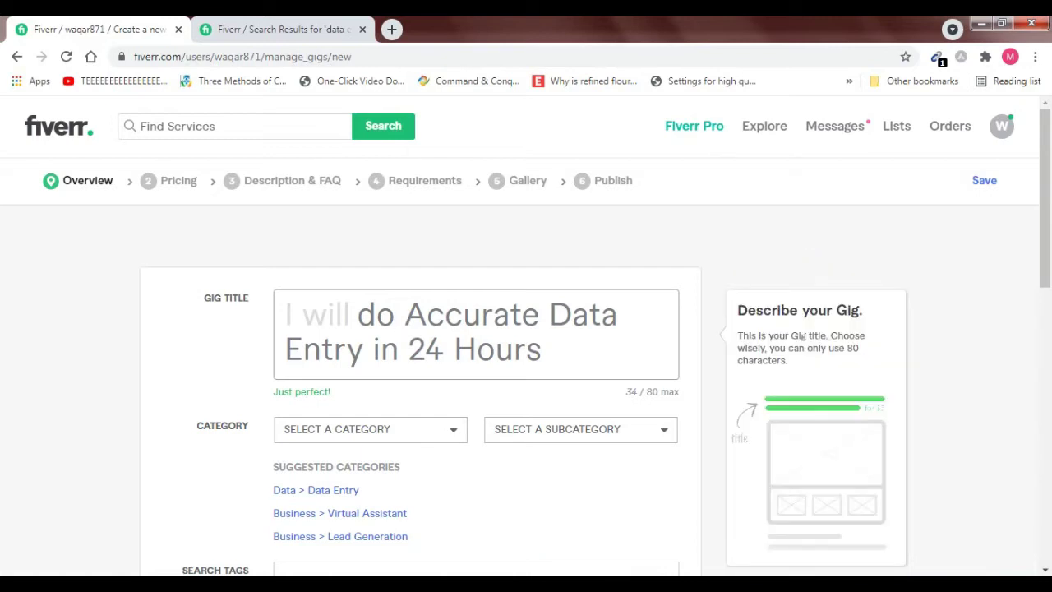
key("alt+Tab")
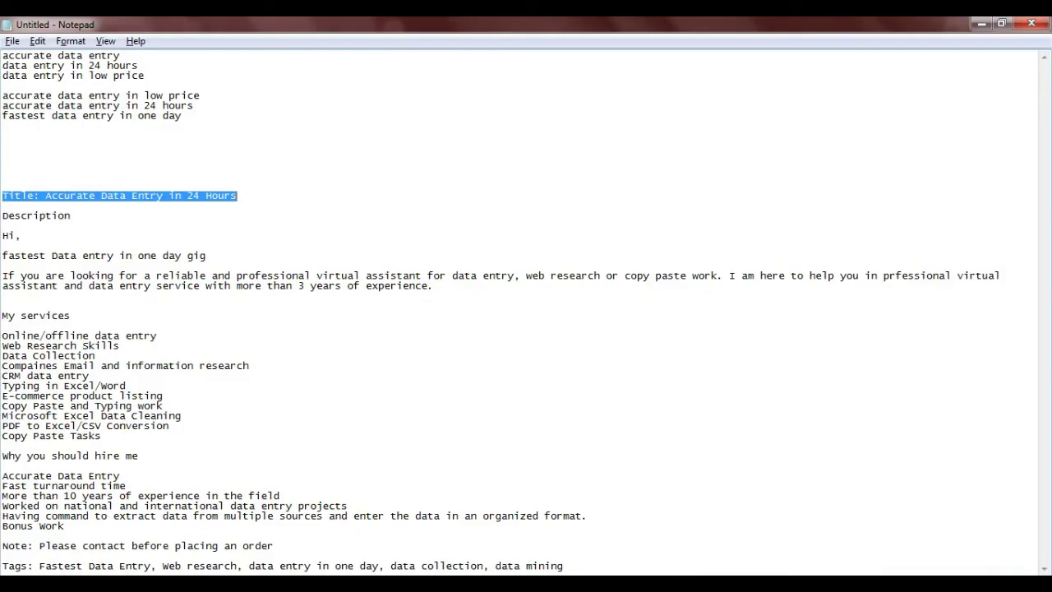
key("alt+Tab")
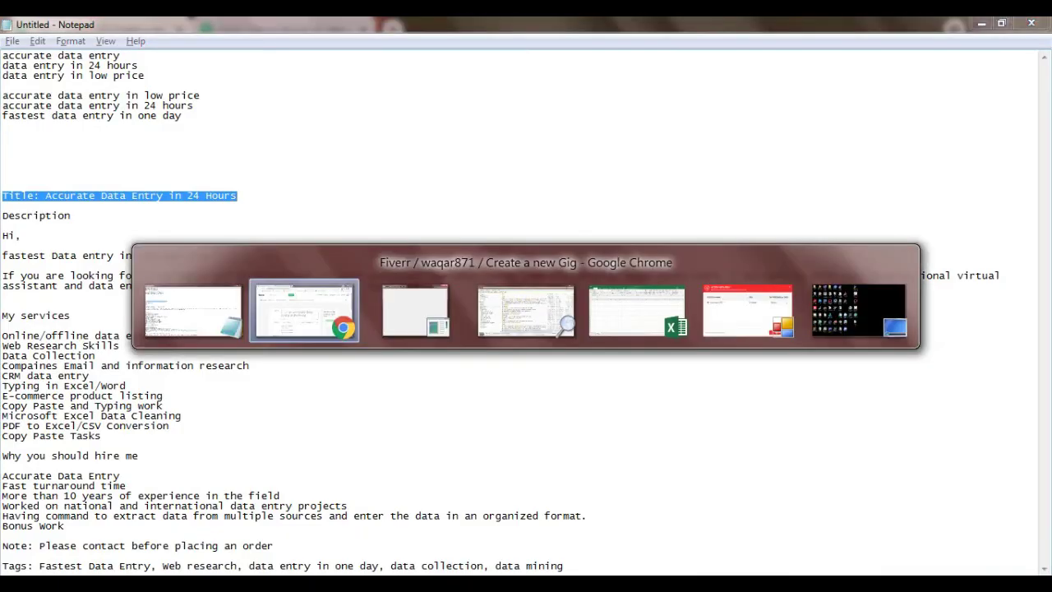
type("Accurate Data Entry in 24 Hours")
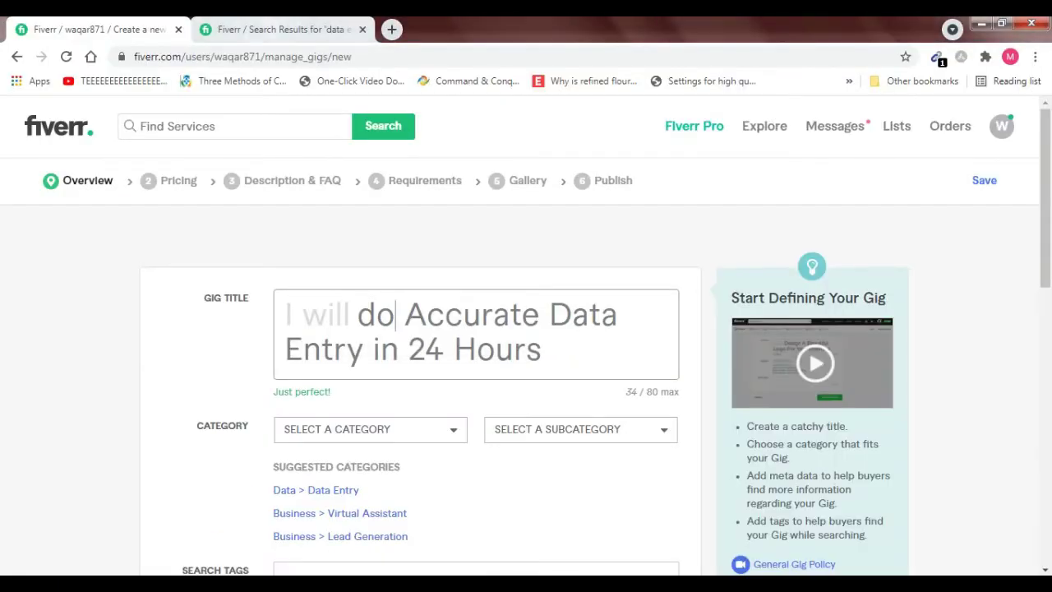
Look through the "data entry in one day" gigs on Fiverr, and shorten the search to "data entry".
key("ctrl+Tab")
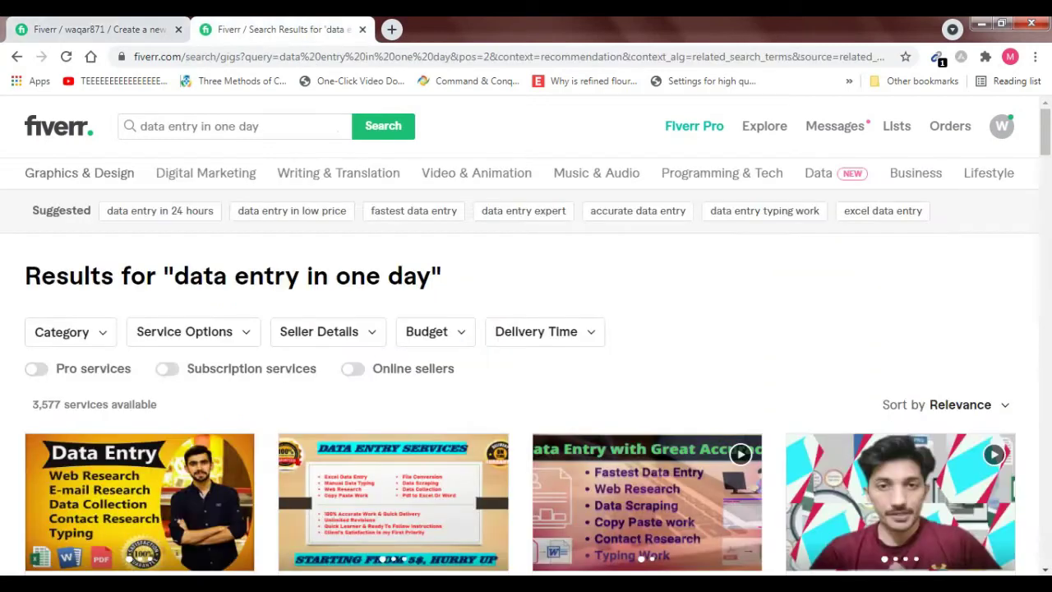
scroll(538, 340, "down", 3)
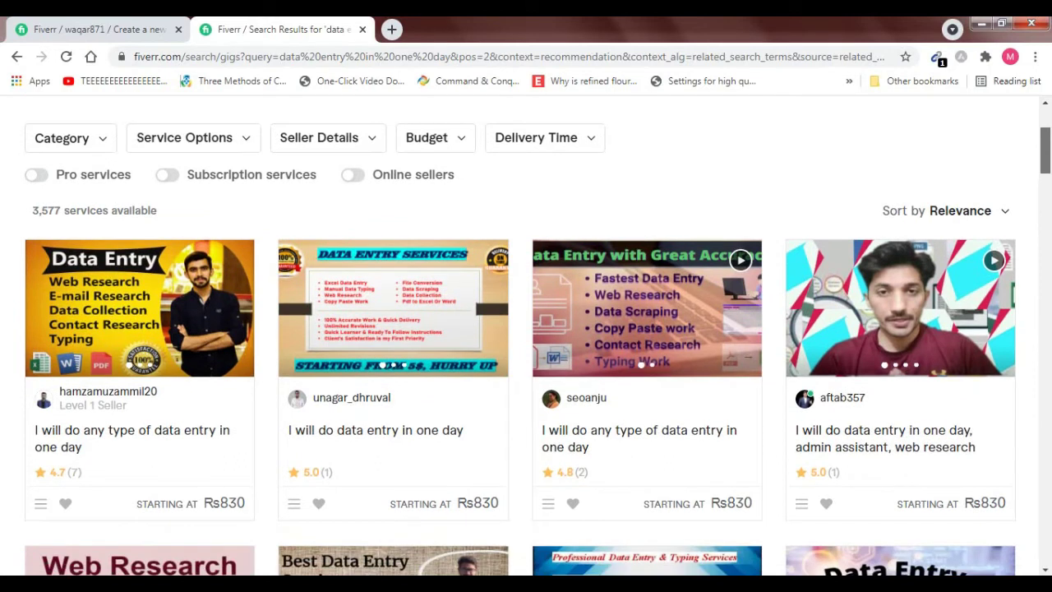
scroll(538, 341, "down", 5)
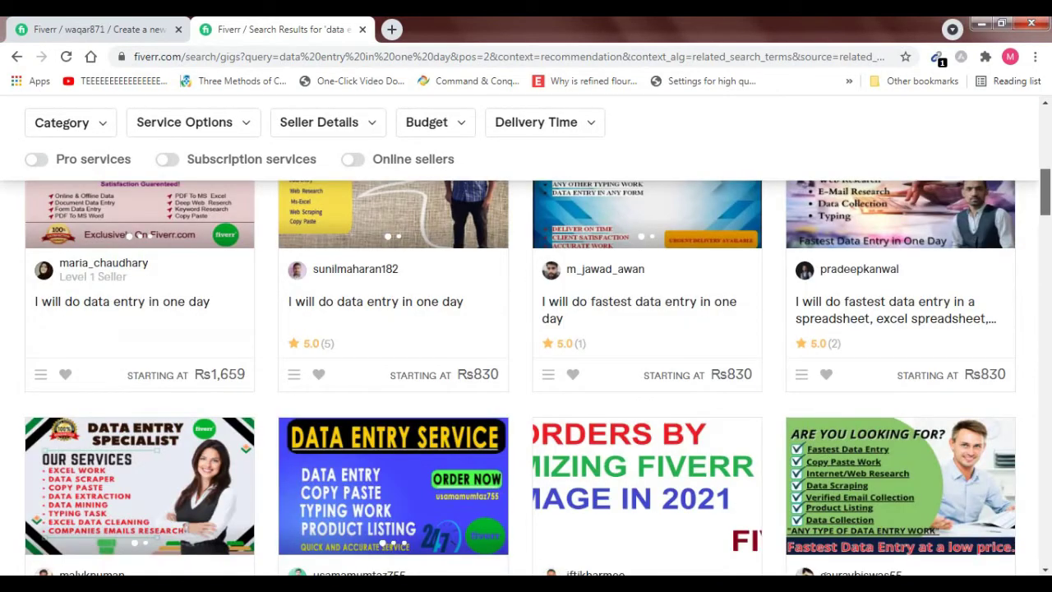
scroll(538, 340, "down", 3)
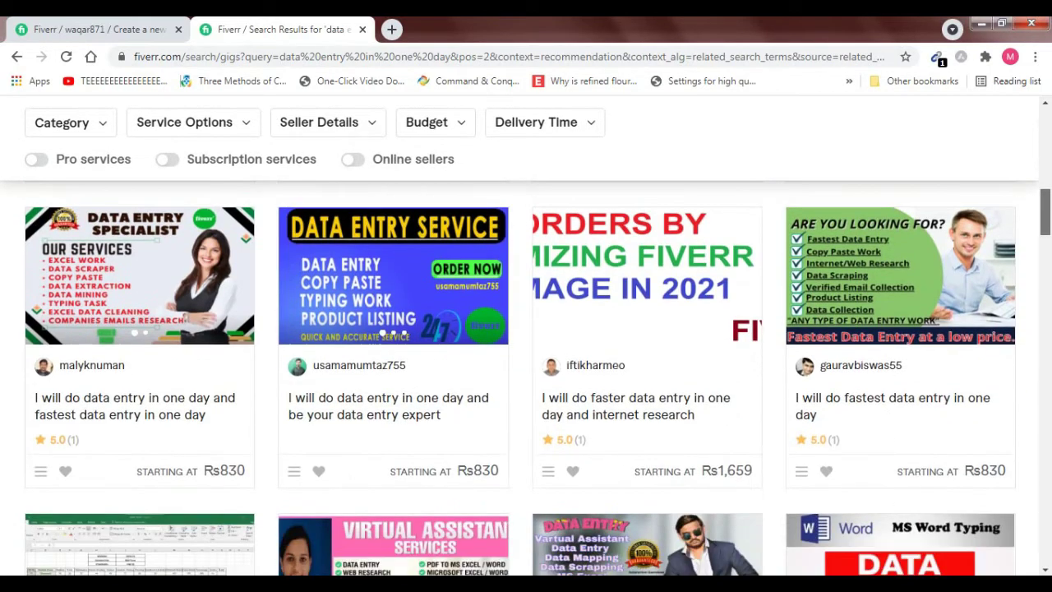
scroll(538, 340, "up", 10)
left_click_drag(262, 127, 204, 127)
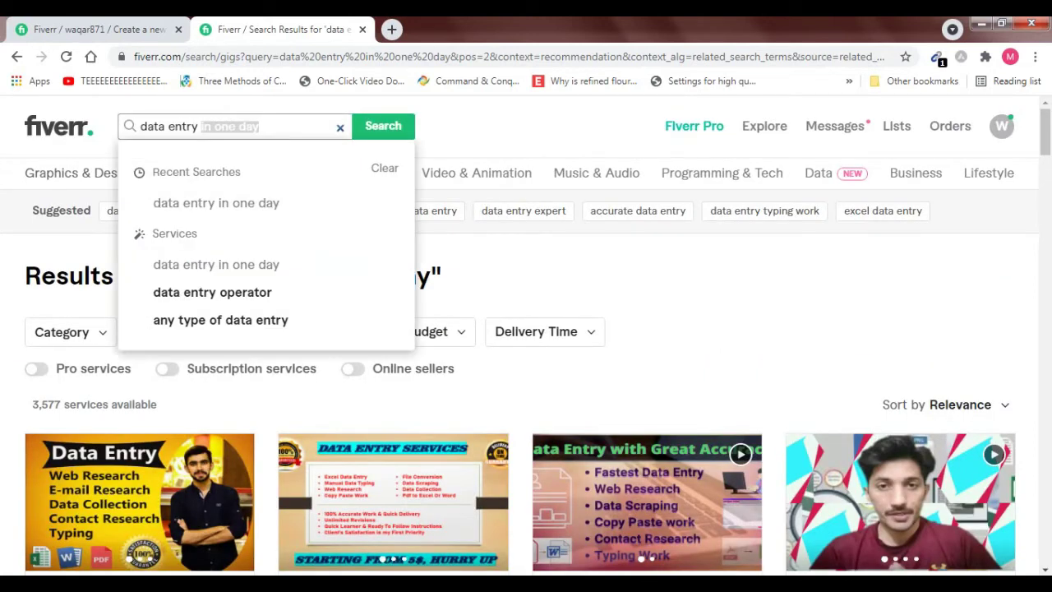
key("BackSpace")
key("Return")
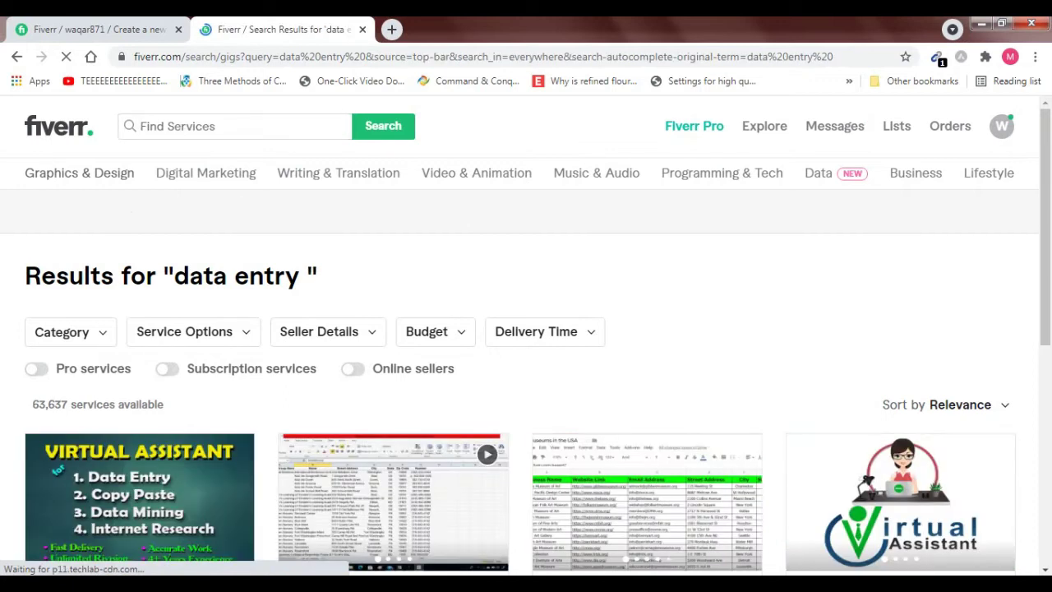
Open the first virtual assistant gig from the "data entry" results in a new tab and examine its related tags.
scroll(140, 370, "down", 2)
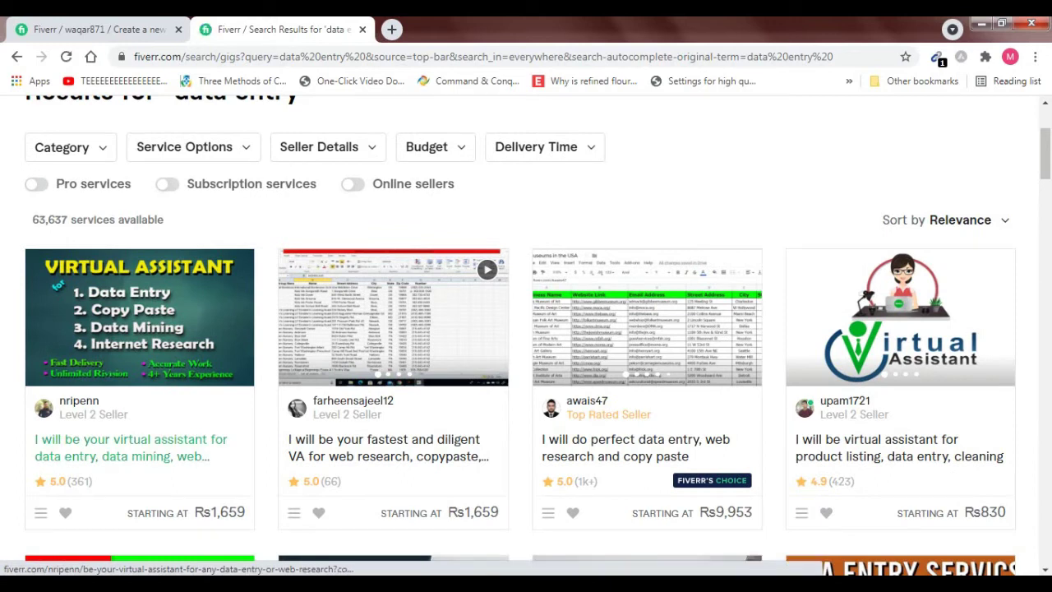
right_click(189, 321)
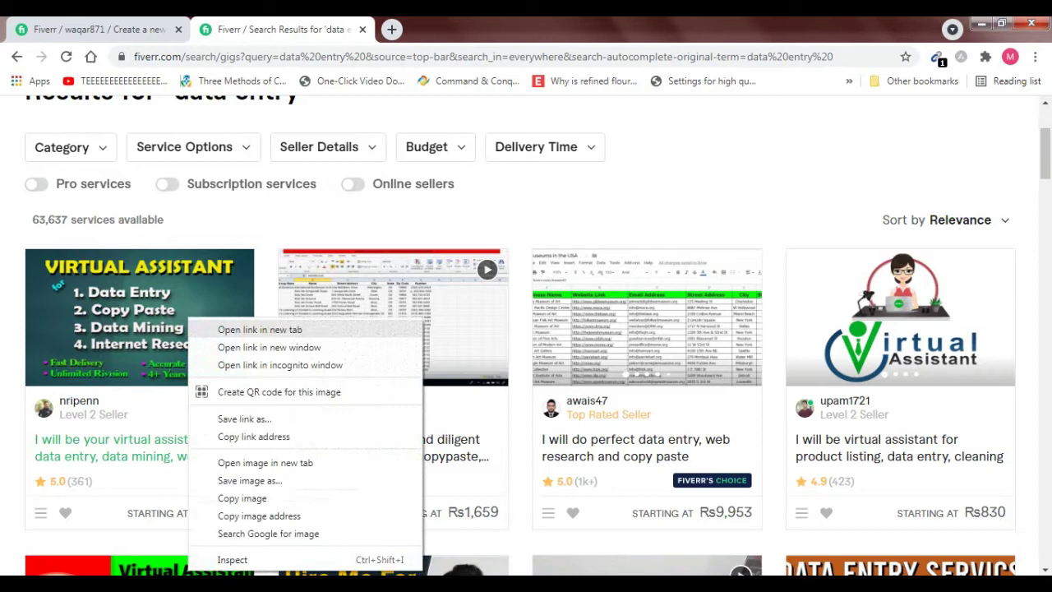
left_click(260, 329)
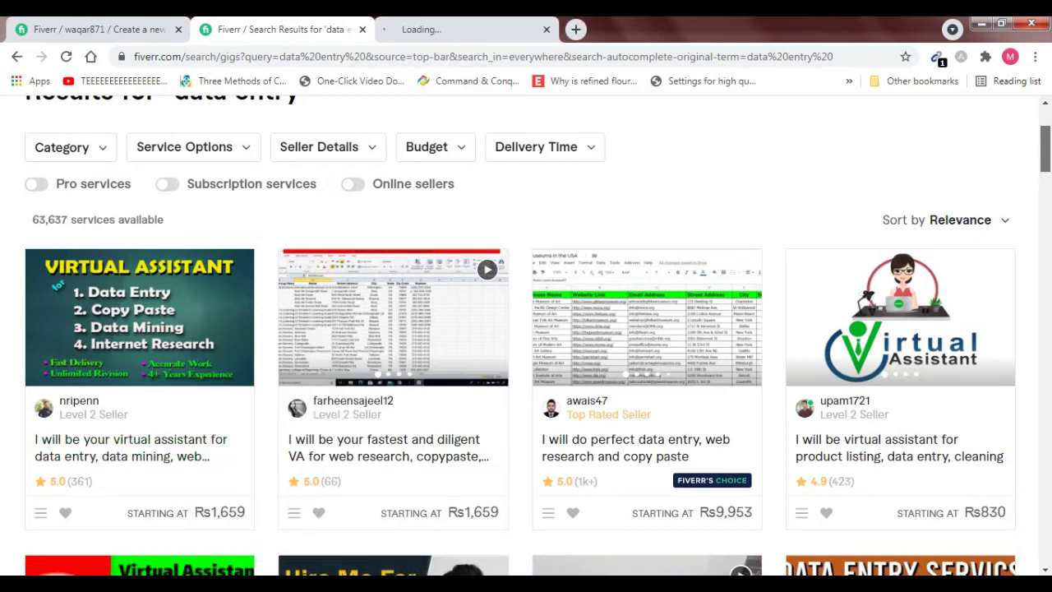
scroll(526, 329, "down", 4)
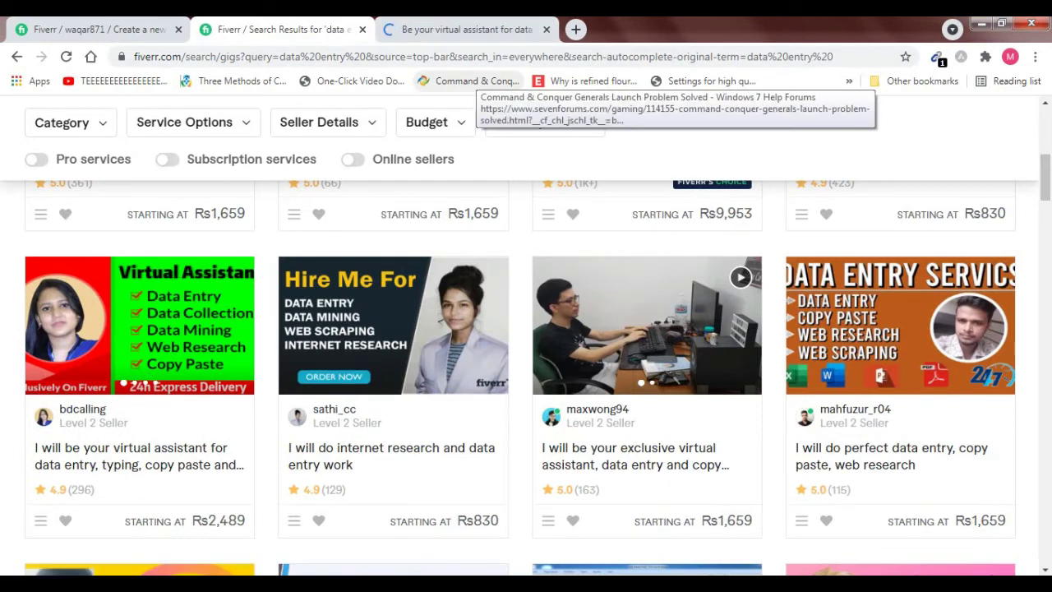
left_click(461, 28)
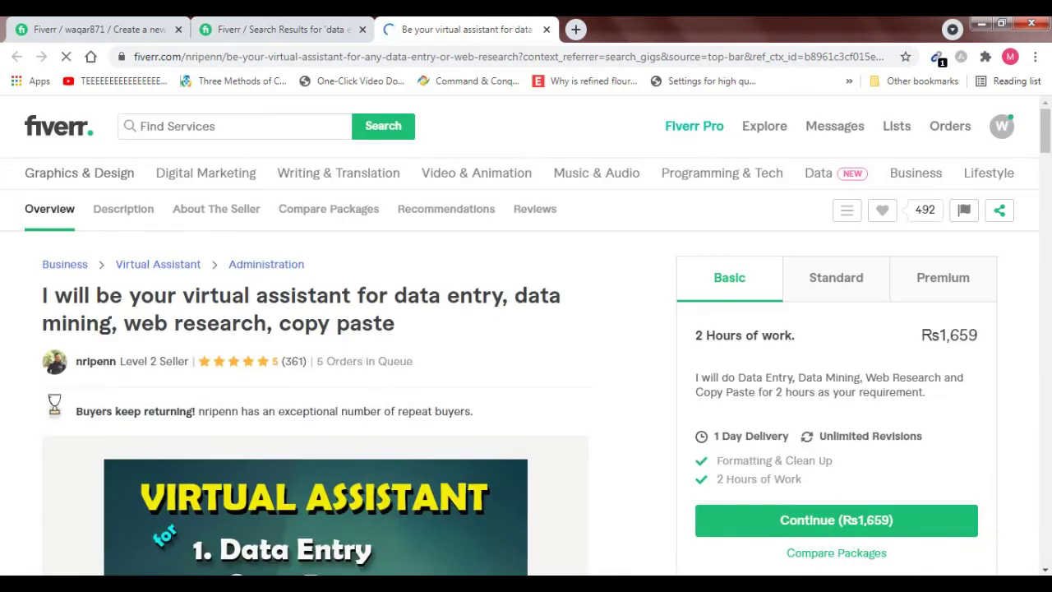
scroll(526, 345, "down", 2)
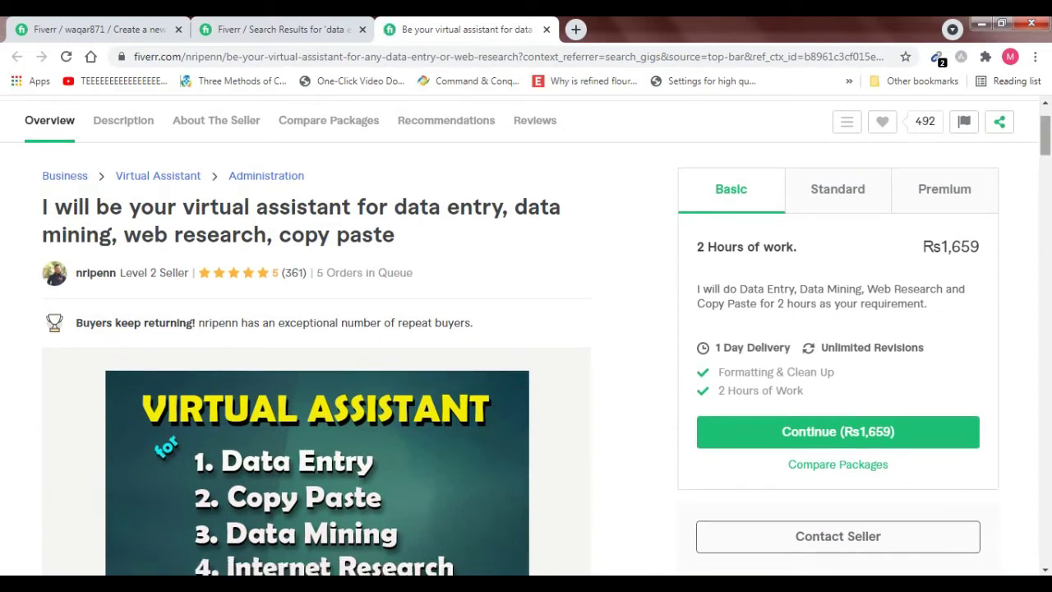
left_click_drag(1046, 135, 1046, 458)
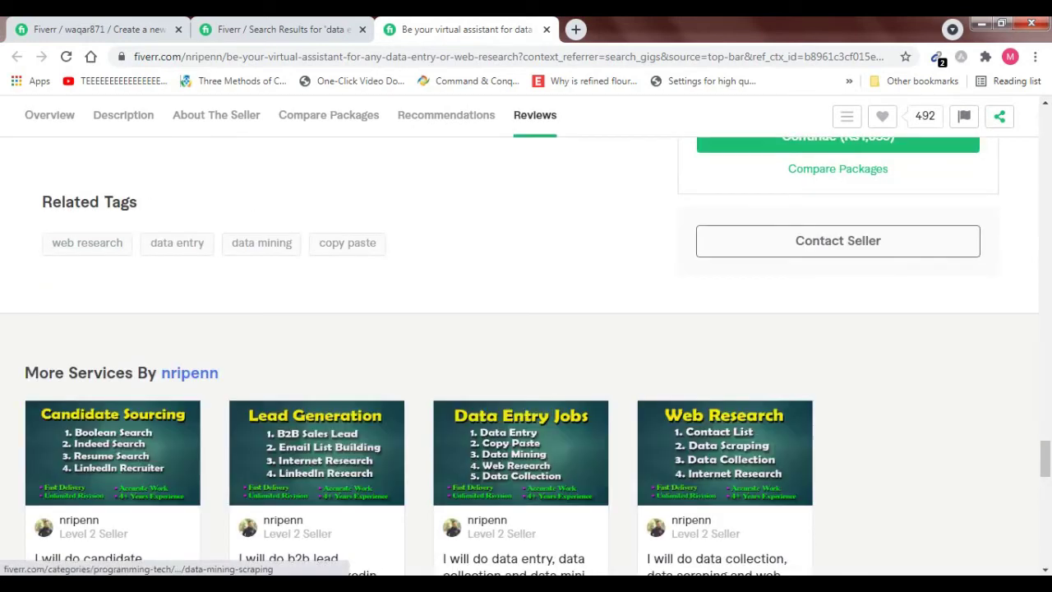
Note the gig's related tags as "data mining, web research, copy paste" above the Title line in Notepad.
key("alt+Tab")
left_click(4, 206)
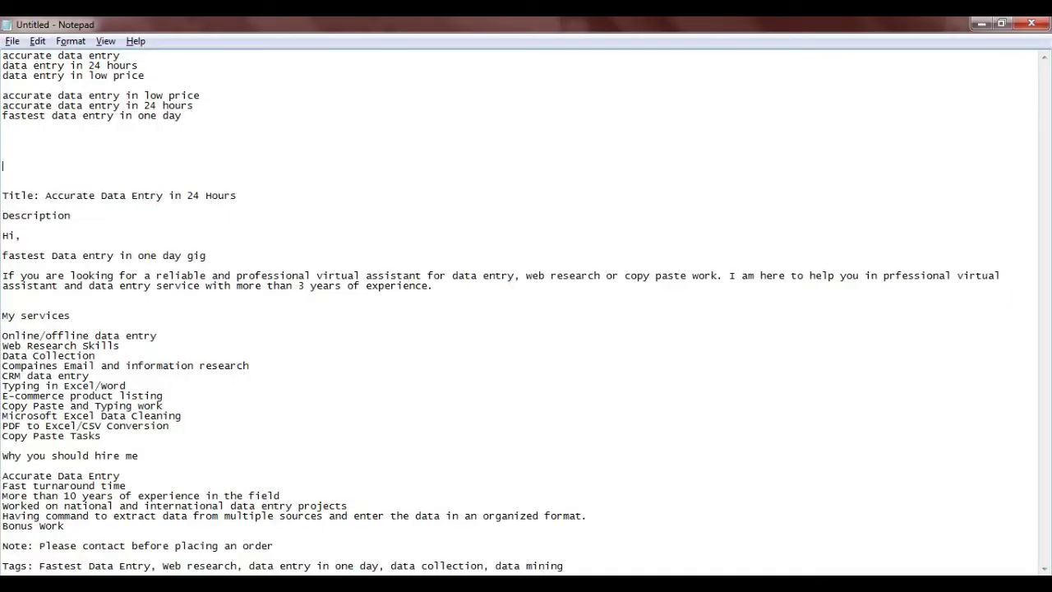
type("data mining,")
key("alt+Tab")
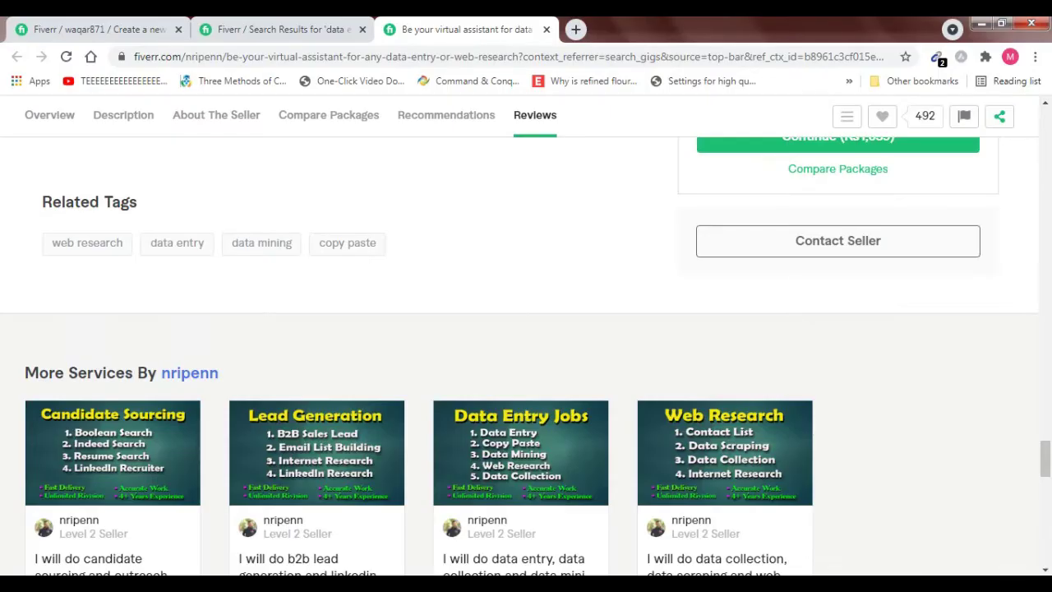
key("alt+Tab")
type("web research,")
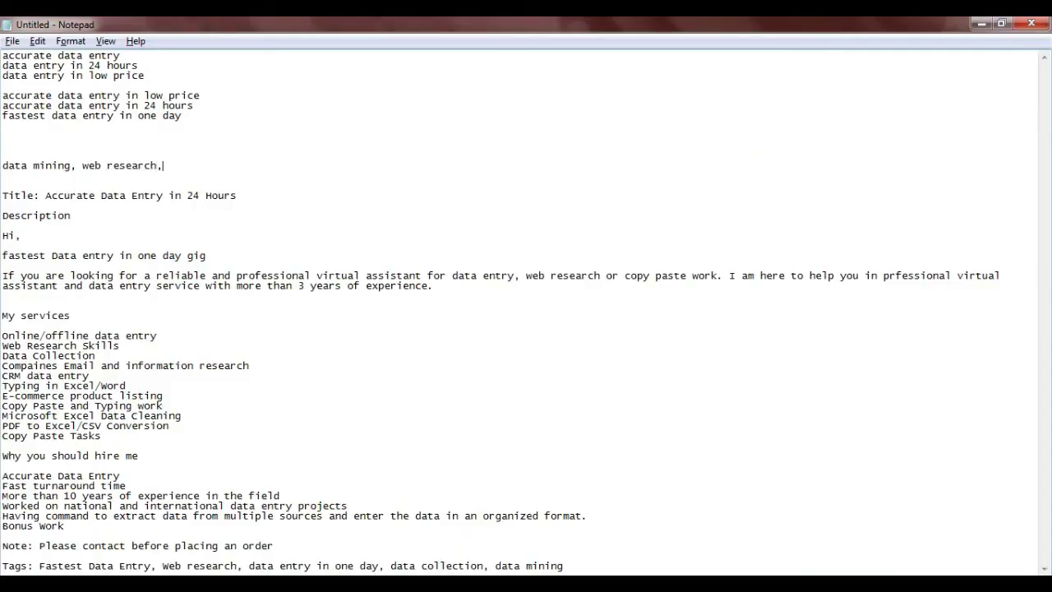
key("alt+Tab")
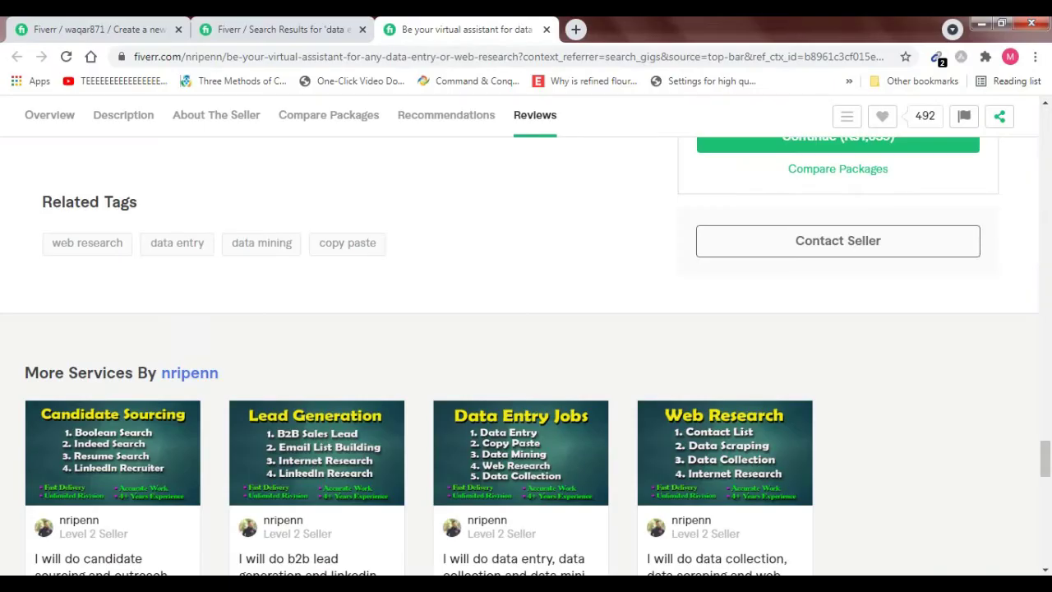
key("alt+Tab")
type("copy paste")
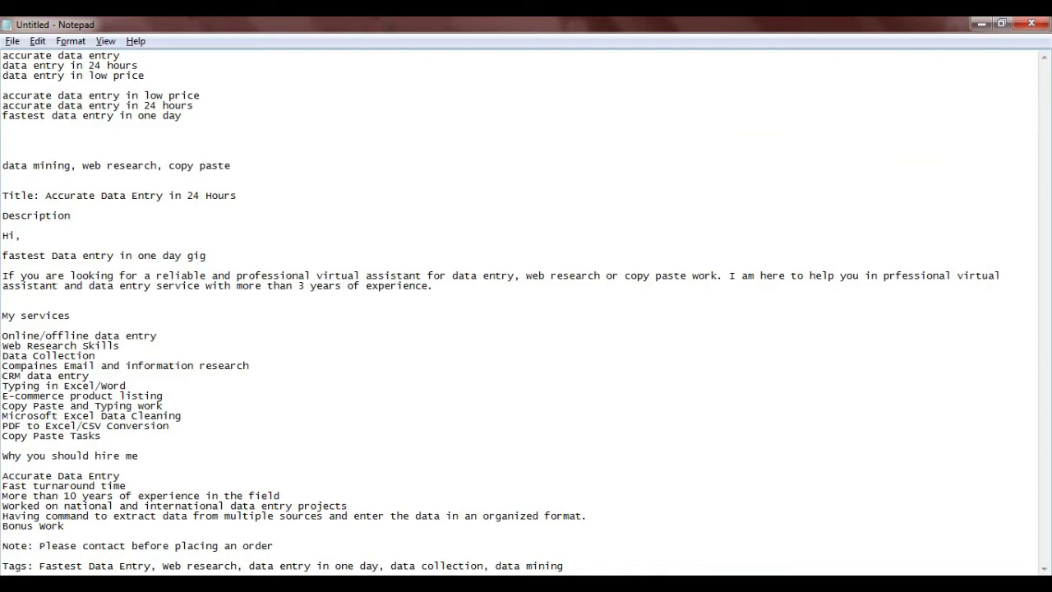
Extend the Title line with "and web research" so it reads "Accurate Data Entry in 24 Hours and web research".
left_click_drag(181, 116, 2, 96)
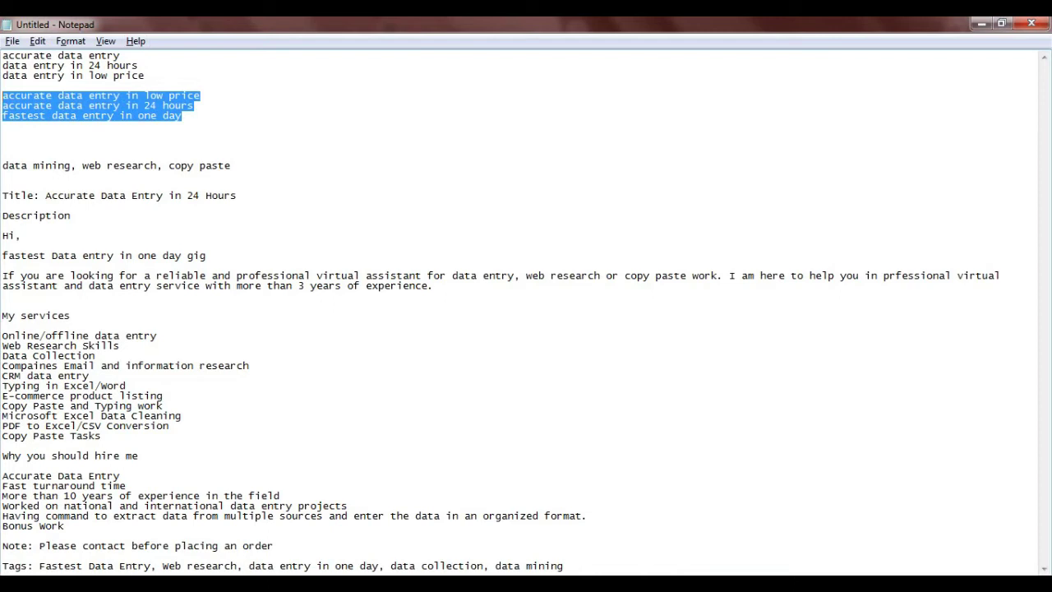
left_click_drag(231, 166, 2, 166)
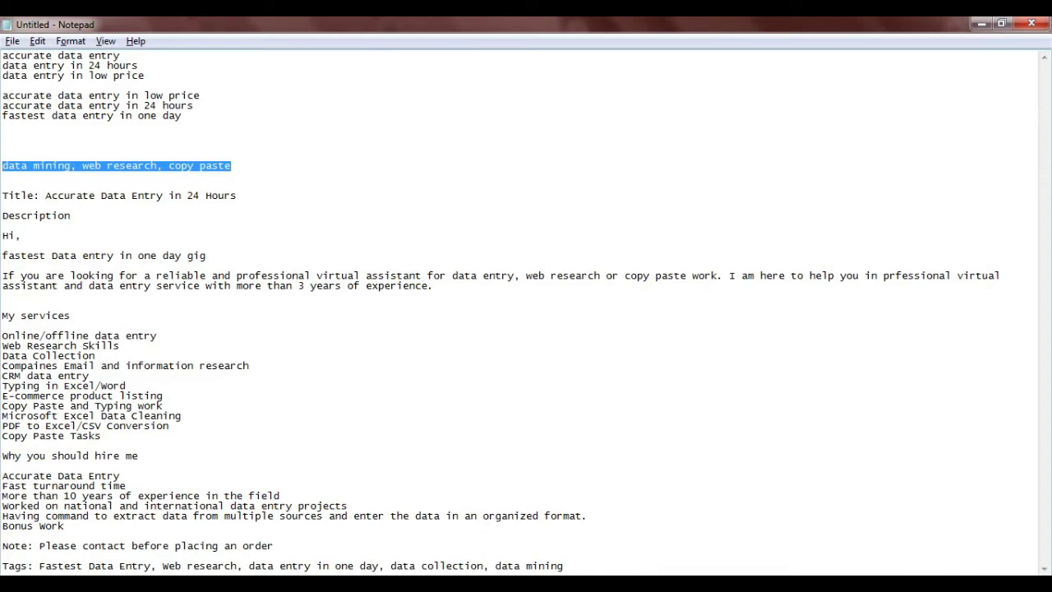
left_click(238, 196)
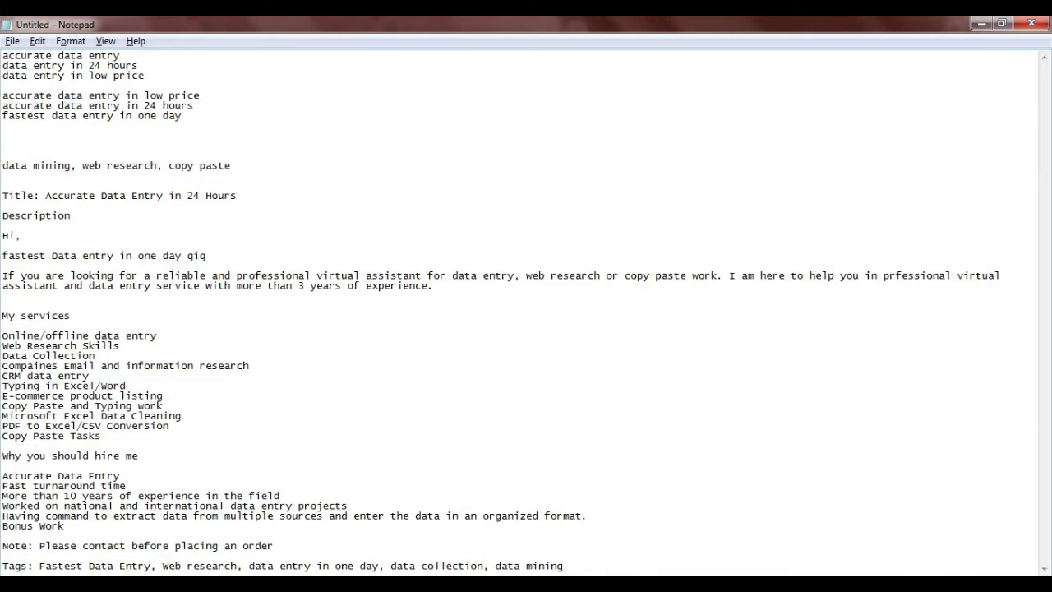
type("and")
type("web research")
Copy "Accurate Data Entry in 24 Hours and web research" from the Notepad Title line into the Fiverr gig title after "do".
left_click_drag(342, 196, 45, 196)
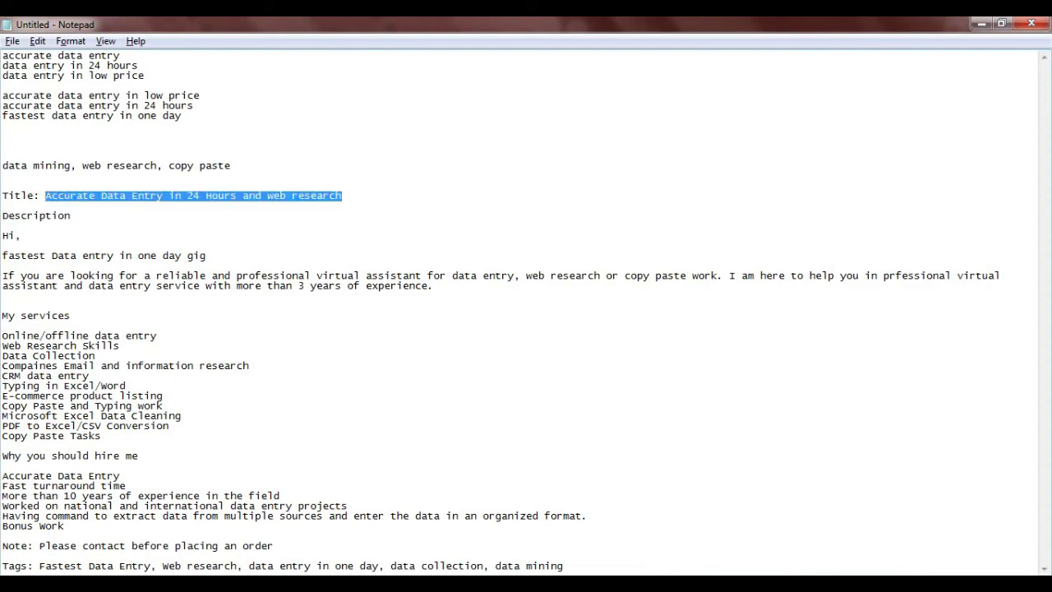
key("alt+Tab")
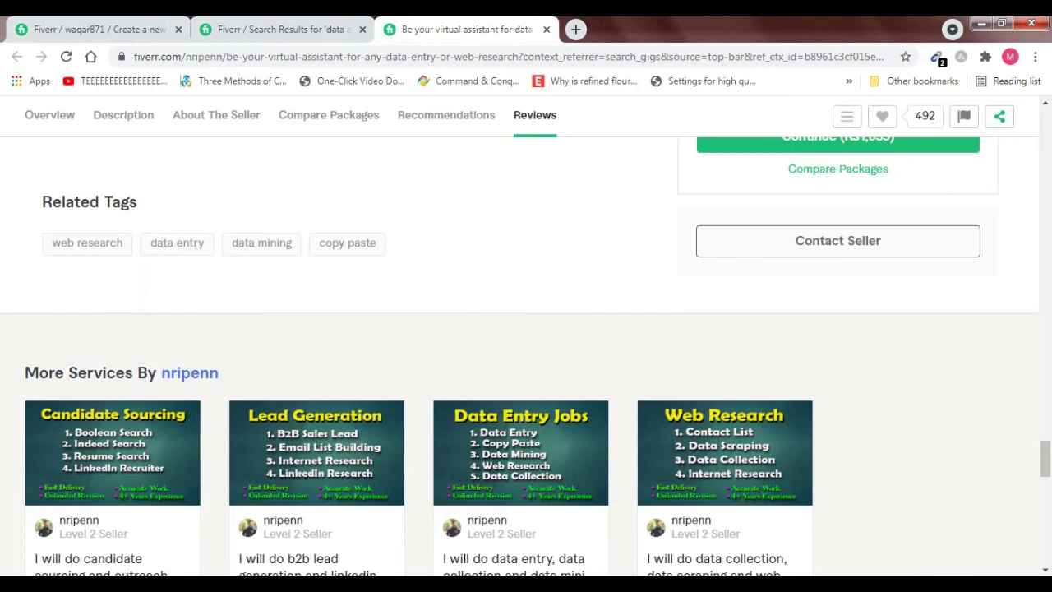
left_click(100, 29)
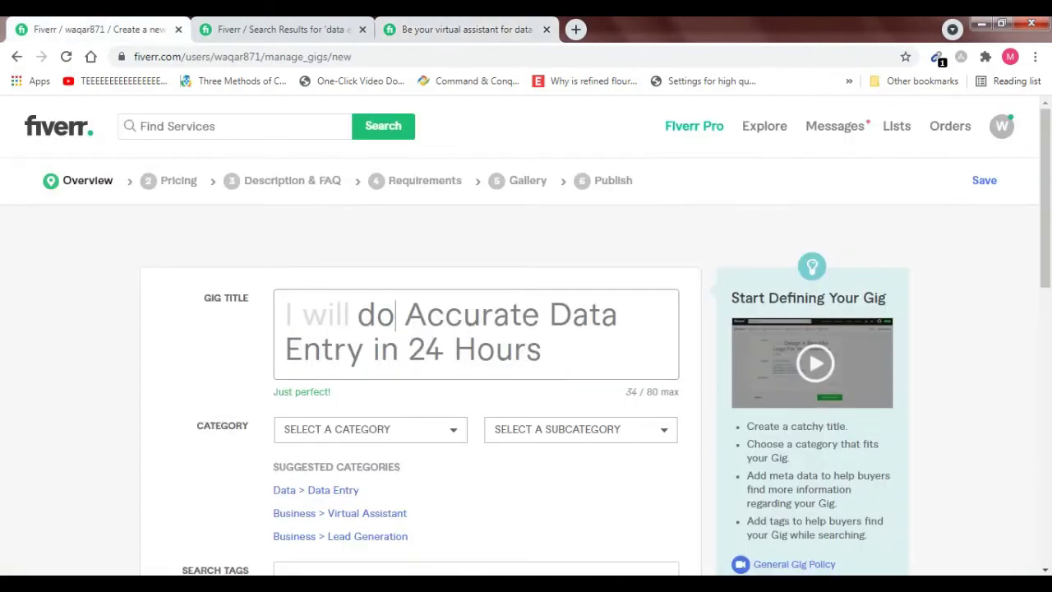
key("ctrl+Left")
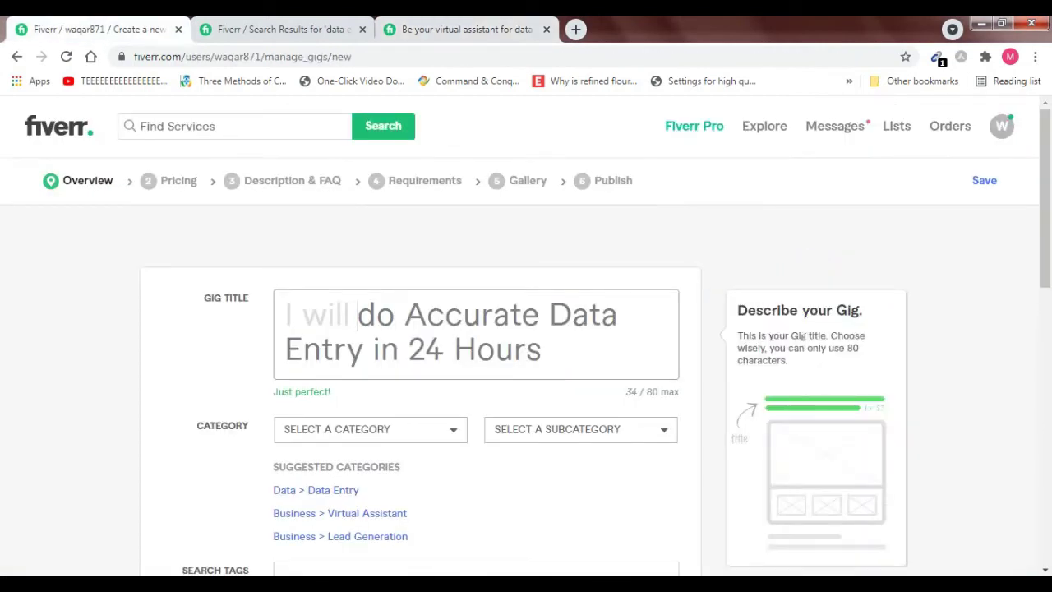
key("ctrl+Right")
key("ctrl+shift+End")
key("ctrl+v")
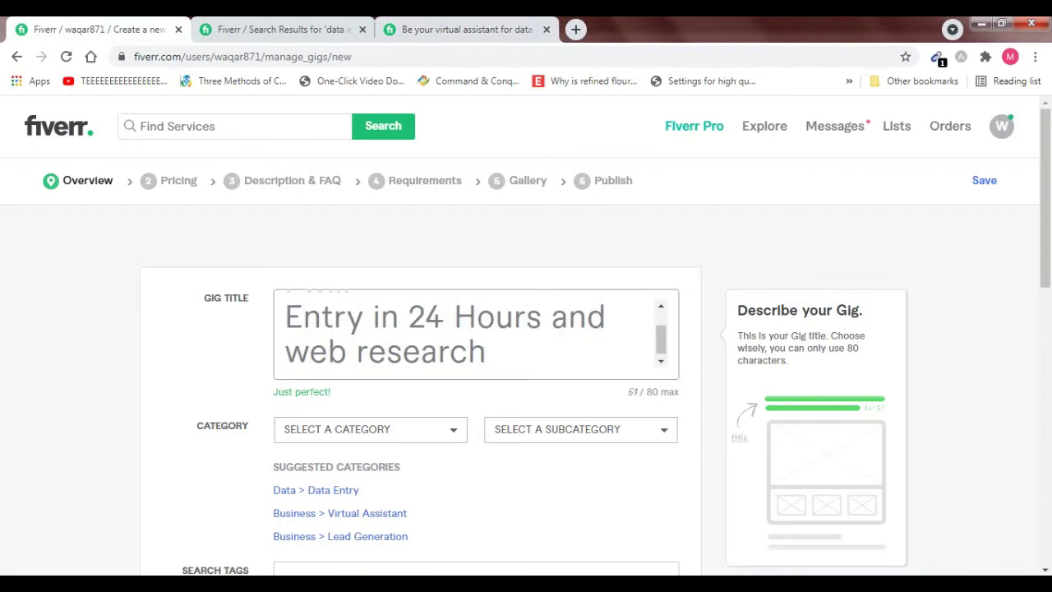
mouse_move(661, 339)
left_mouse_down()
mouse_move(661, 326)
mouse_move(661, 341)
left_mouse_up()
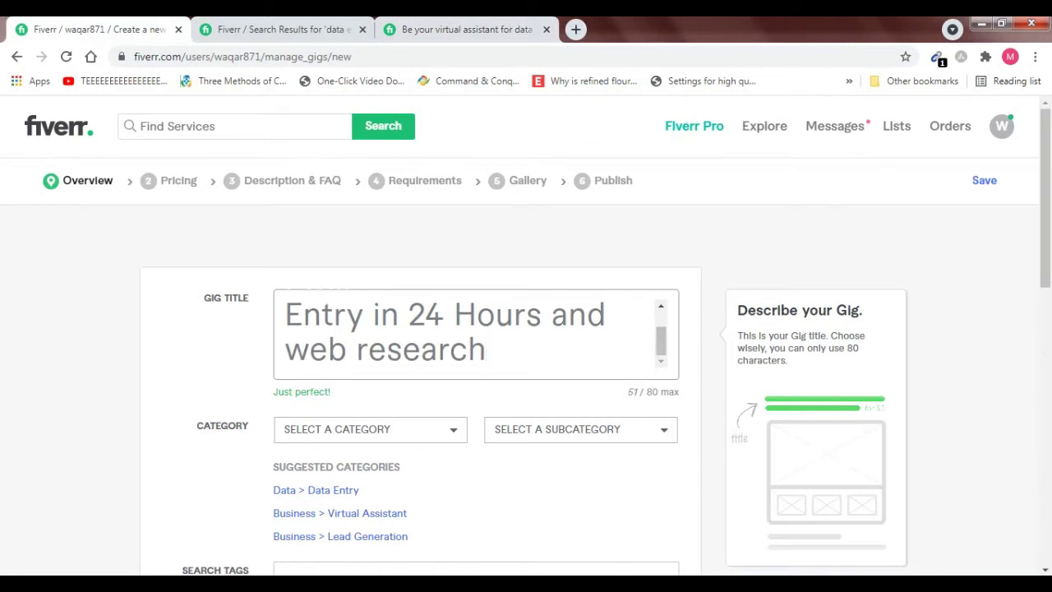
Try extending the gig title with ", copy paste" and remove the addition.
type(", copy paste")
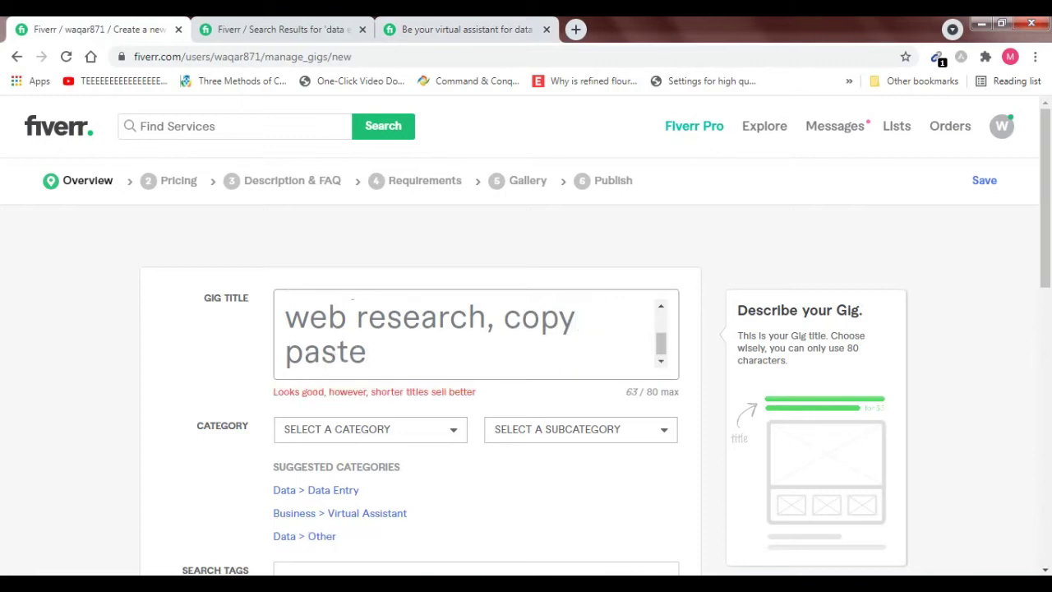
left_click_drag(487, 319, 495, 319)
key("Delete")
key("Delete")
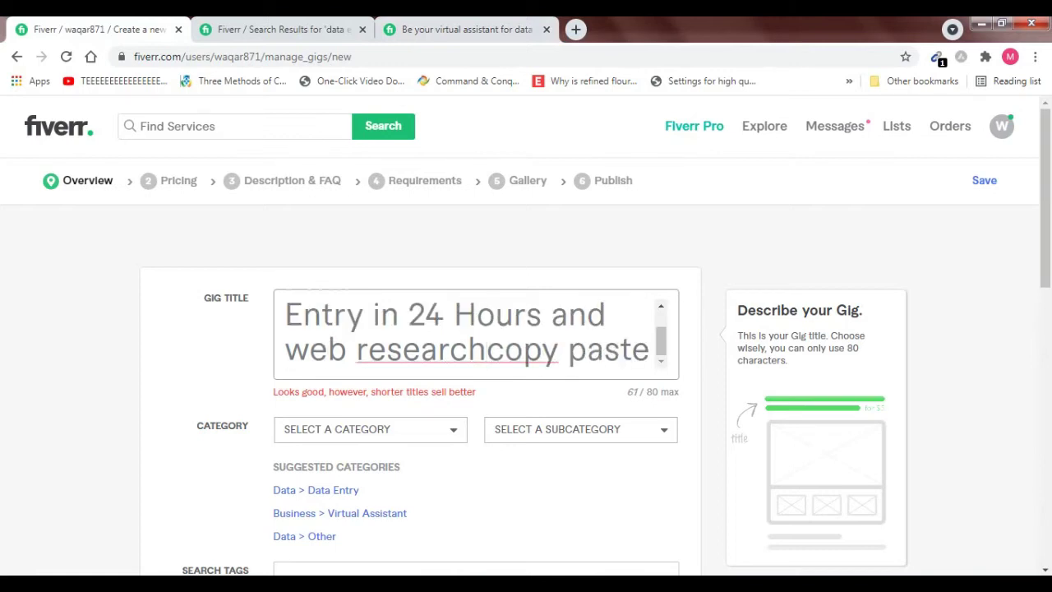
key("Delete")
key("Delete")
key("Delete")
key("Delete")
key("Delete")
key("Delete")
key("Delete")
key("Delete")
key("Delete")
key("Delete")
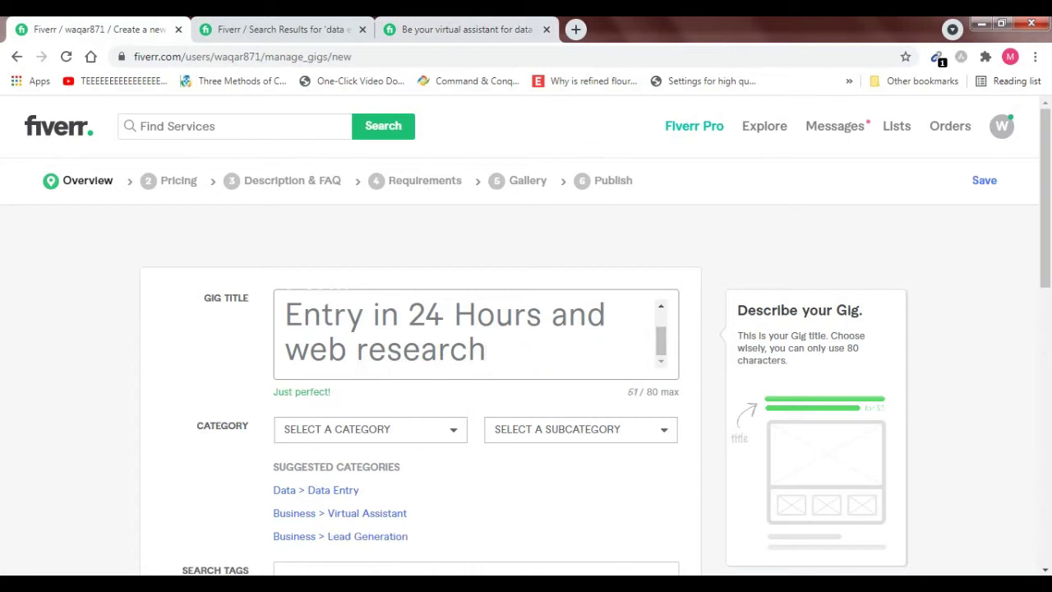
scroll(476, 333, "up", 2)
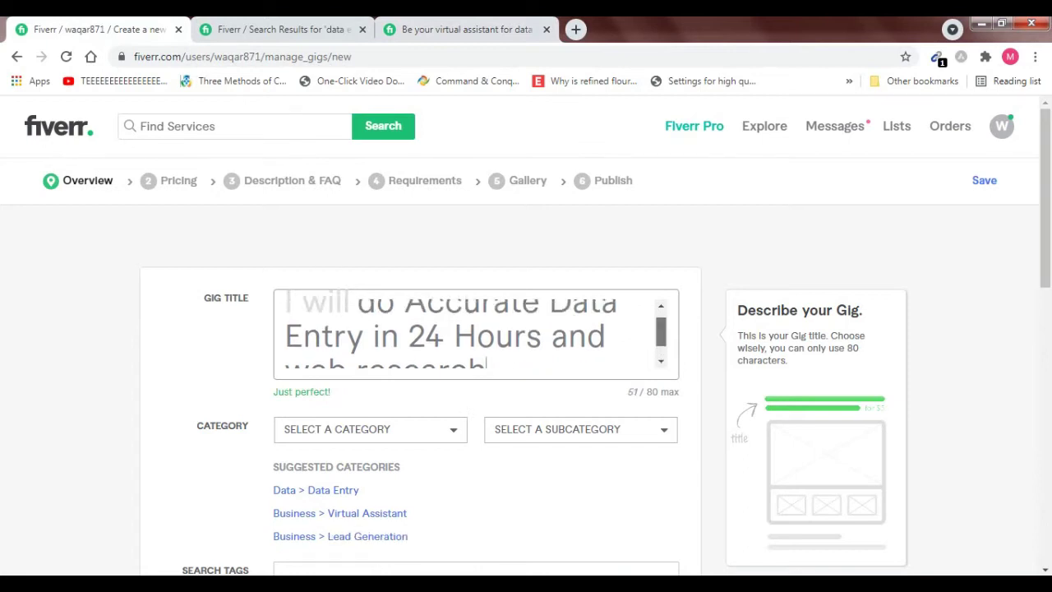
scroll(476, 333, "down", 2)
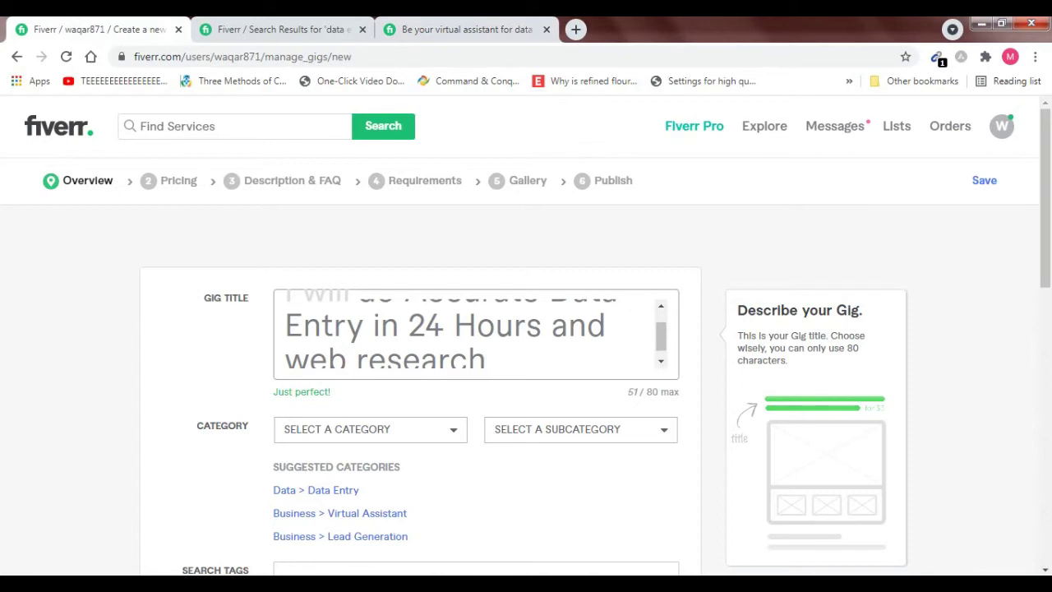
scroll(476, 333, "down", 1)
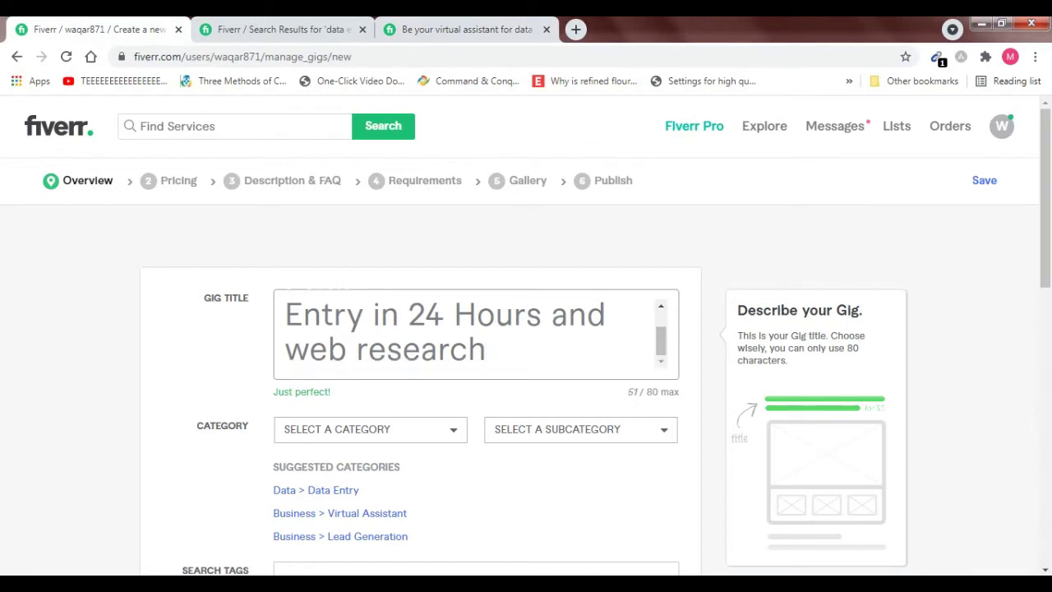
key("alt+Tab")
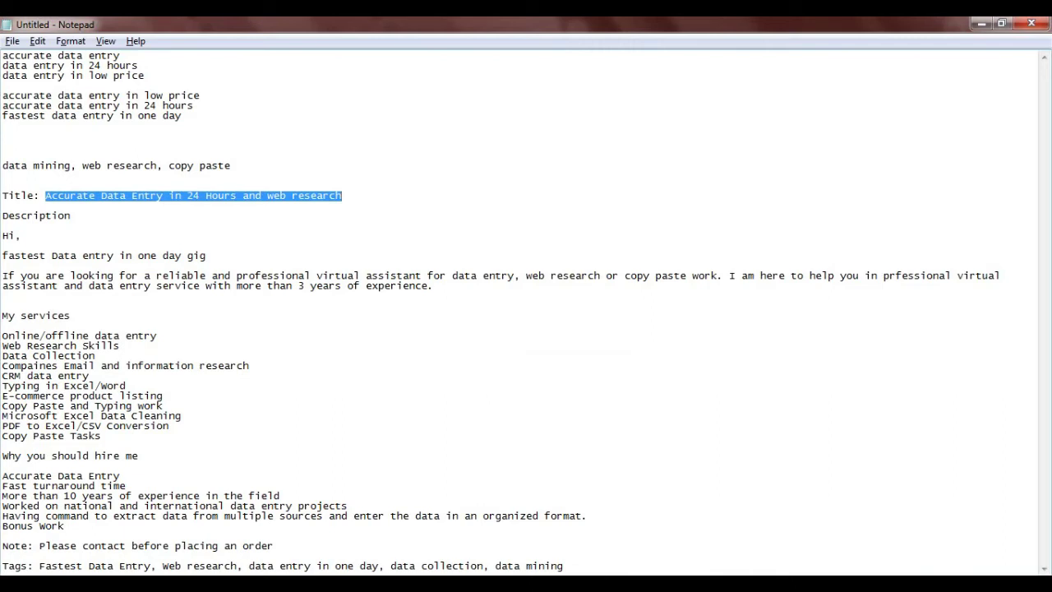
key("alt+Tab")
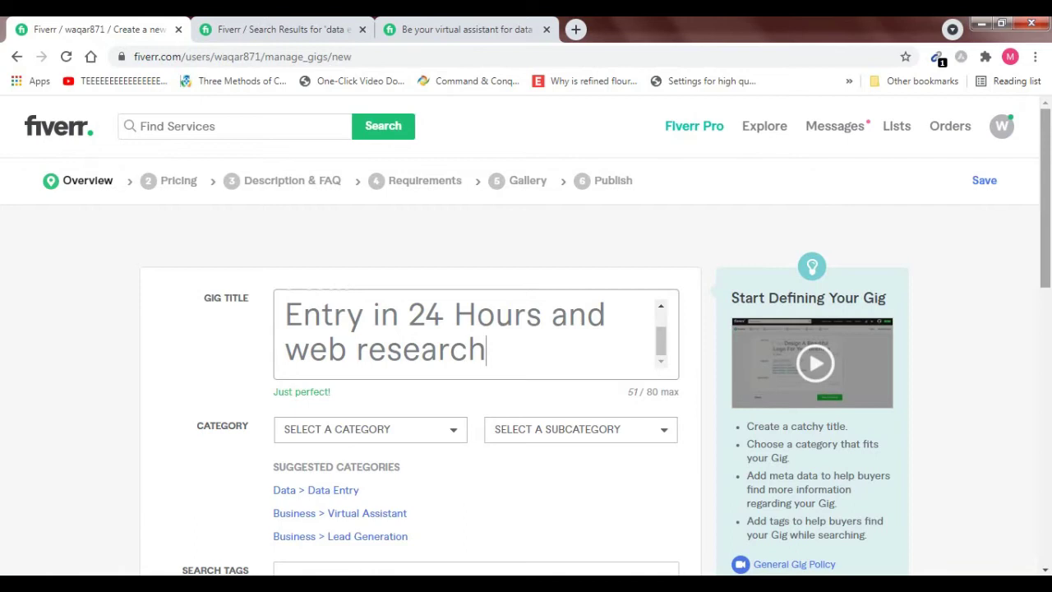
Check the category path and title of the competing virtual assistant gig, and return to the new gig form.
scroll(597, 336, "down", 3)
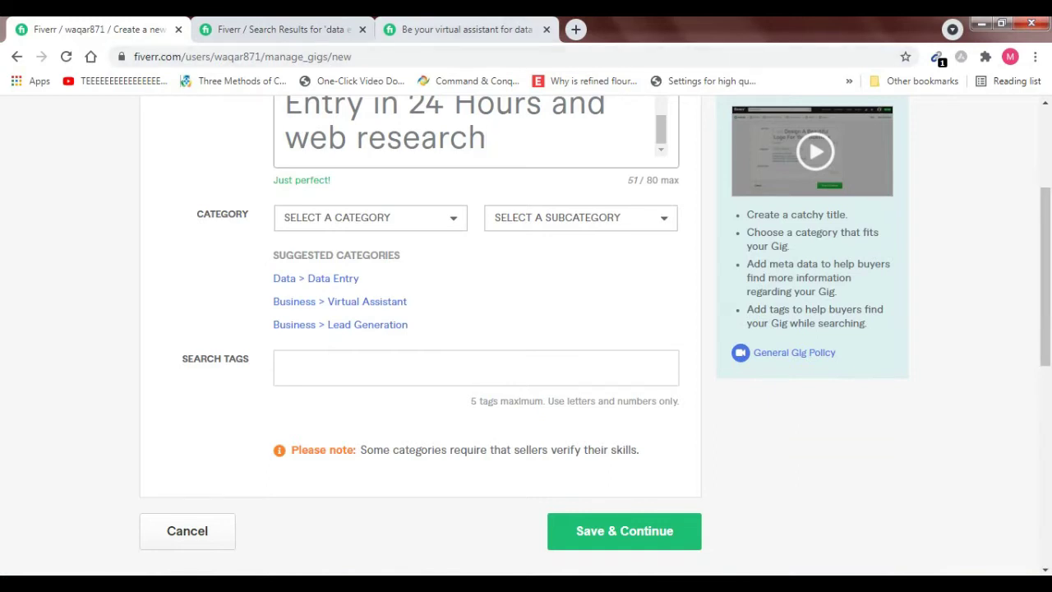
left_click(465, 29)
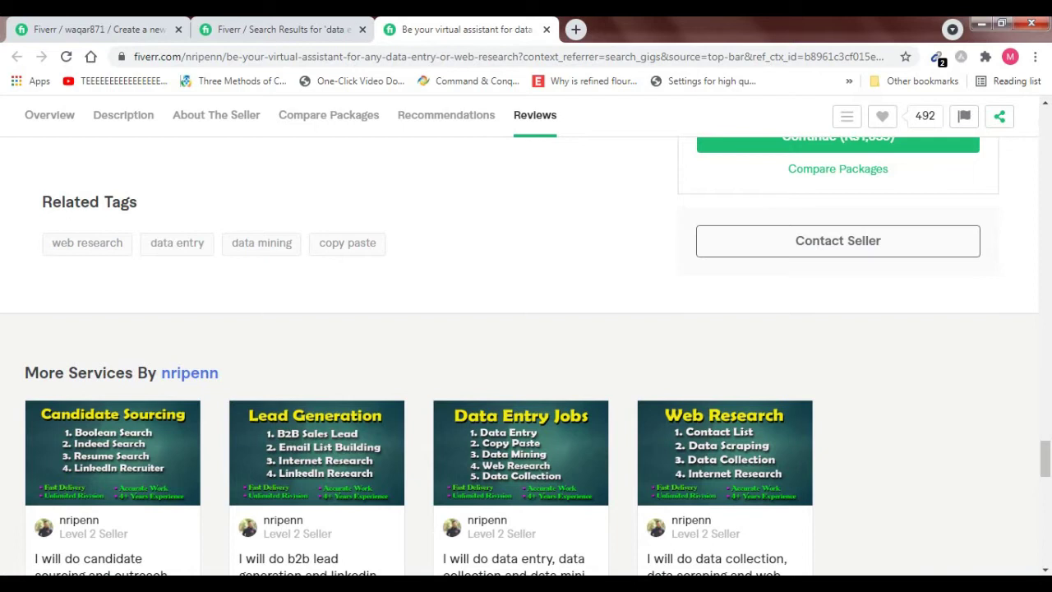
scroll(526, 353, "up", 10)
left_click_drag(1046, 342, 1046, 130)
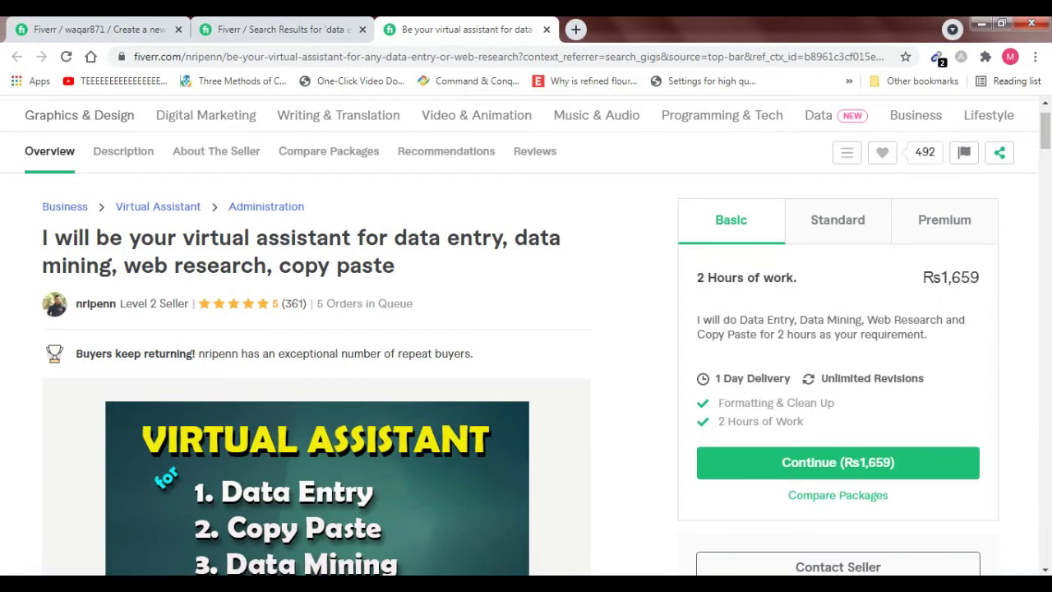
key("alt+Tab")
key("alt+Tab")
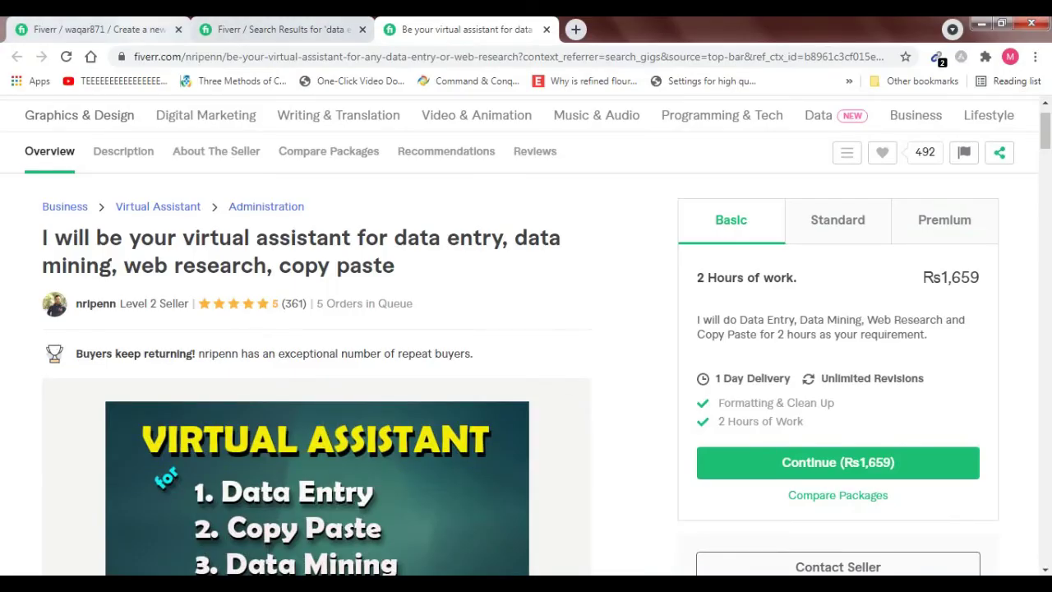
left_click(99, 29)
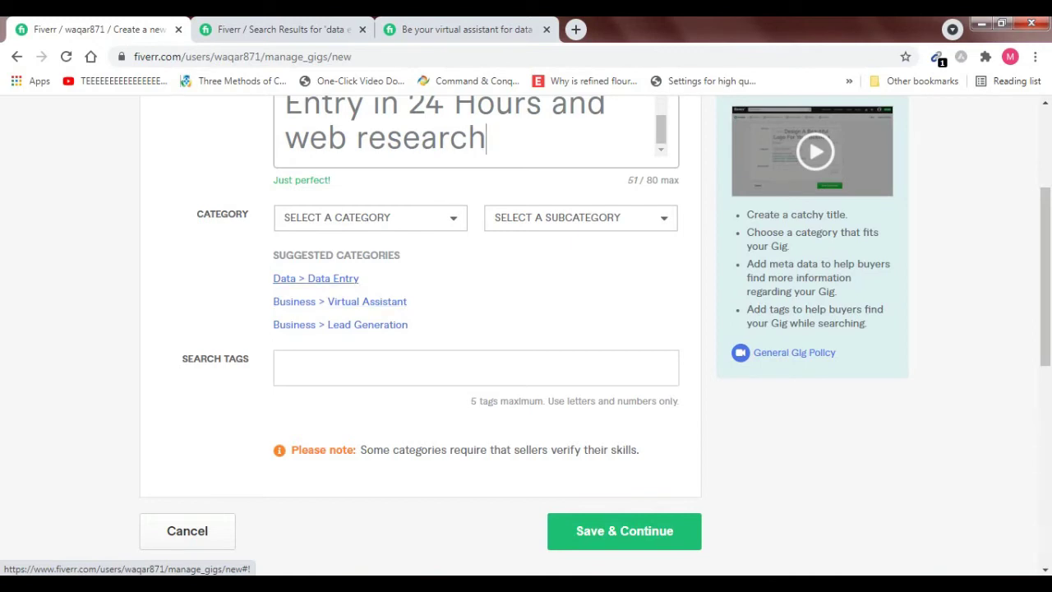
Set the gig category to Data > Data Entry and select the service types Clean Data, Copy Paste, Convert Data, Fix Format and Typing.
left_click(316, 278)
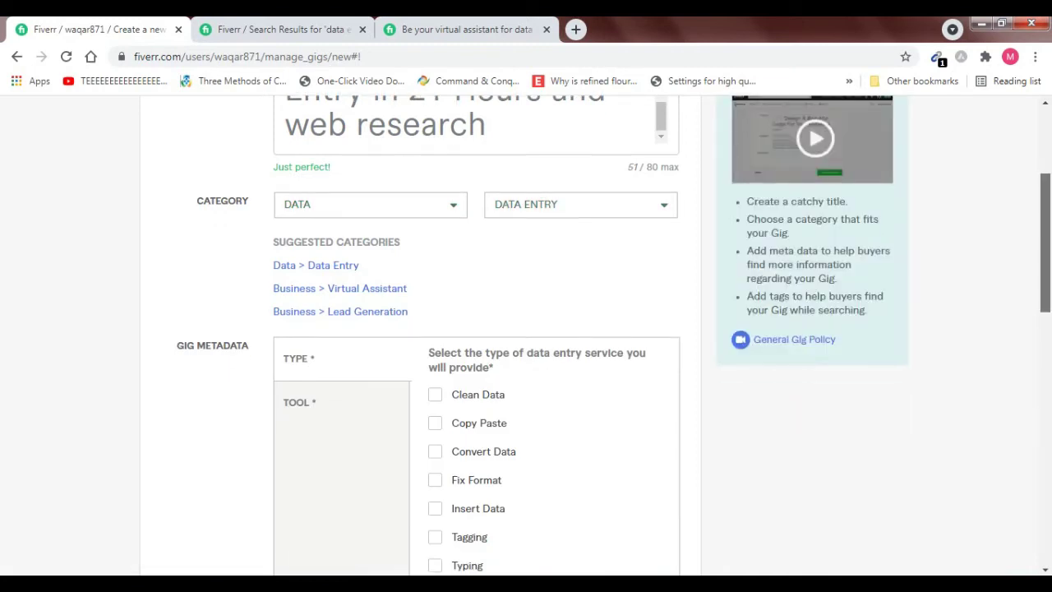
scroll(526, 328, "down", 3)
scroll(526, 329, "down", 2)
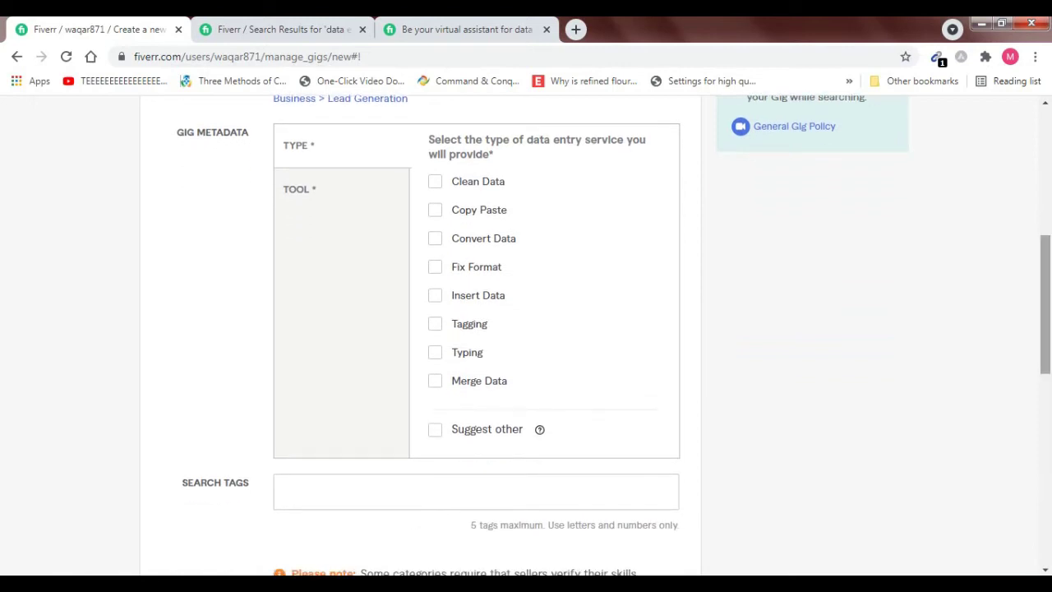
left_click(435, 181)
left_click(435, 209)
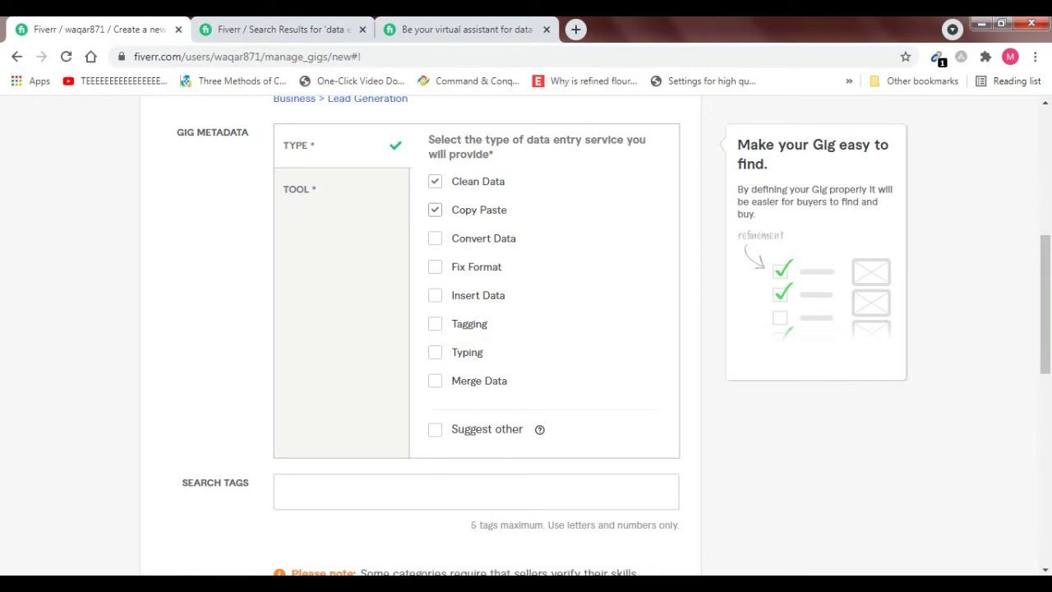
left_click(435, 238)
left_click(435, 267)
left_click(435, 352)
Select Excel, Google Sheets, Other Spreadsheets, Word and Google Docs as the tools in the gig metadata.
left_click(341, 189)
left_click(435, 181)
left_click(435, 210)
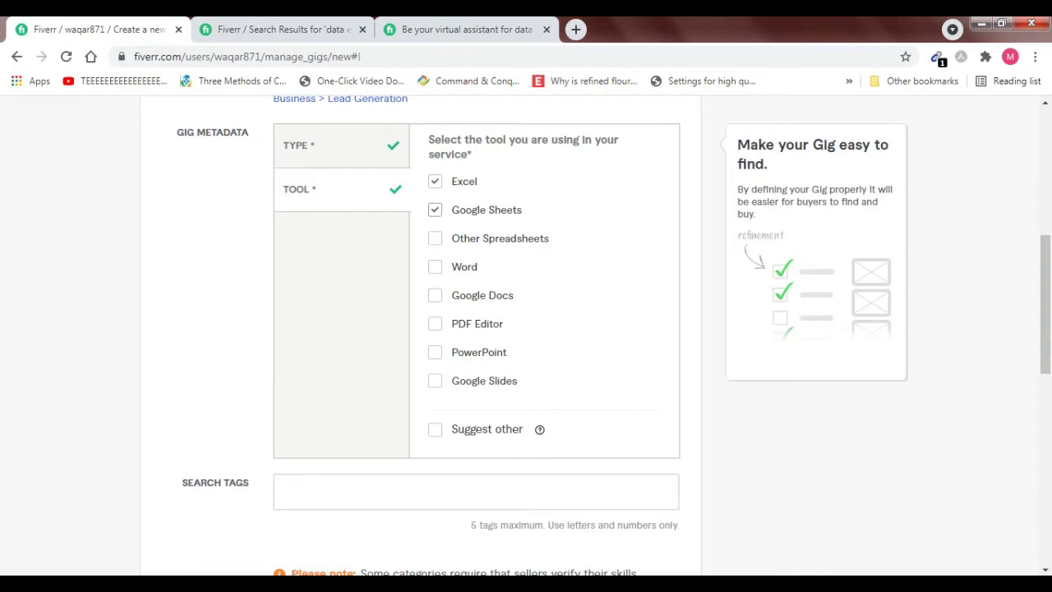
left_click(435, 237)
left_click(435, 266)
left_click(434, 295)
Add "accurate data entry" and "web research" as the gig's search tags.
left_click_drag(1045, 312, 1045, 379)
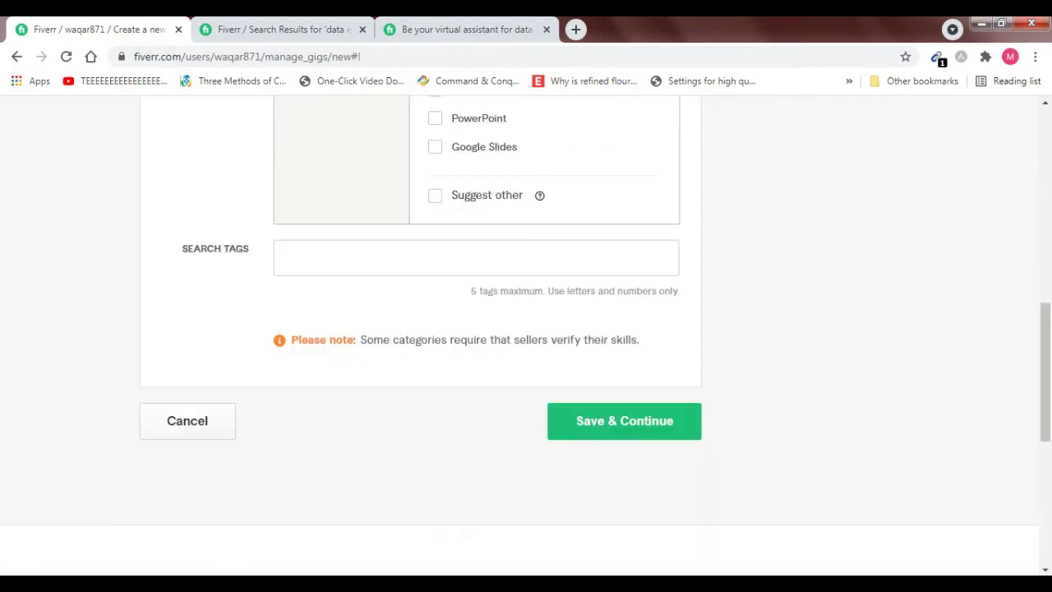
left_click(476, 258)
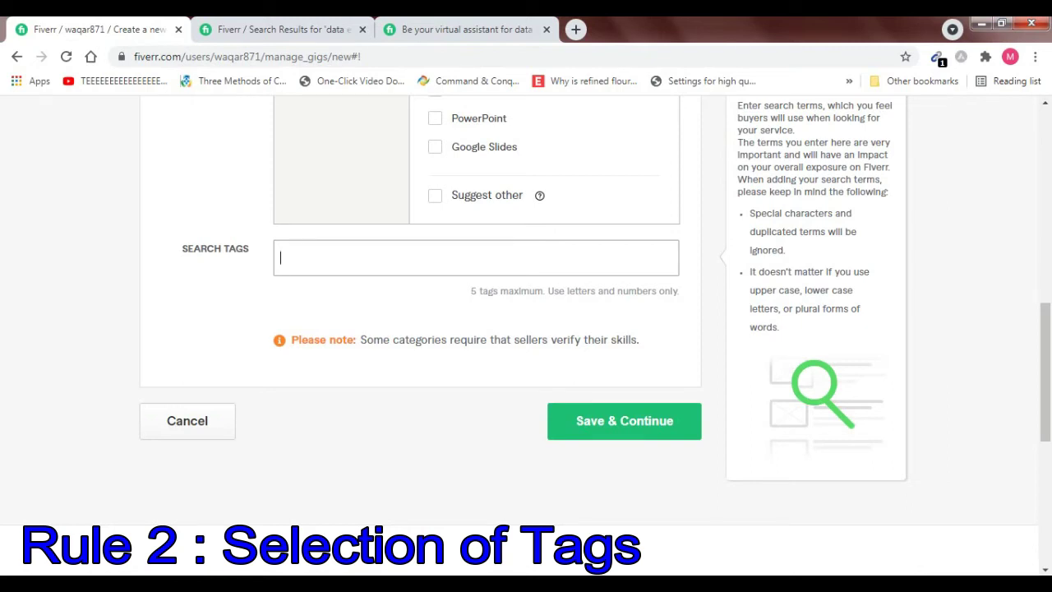
type("acc")
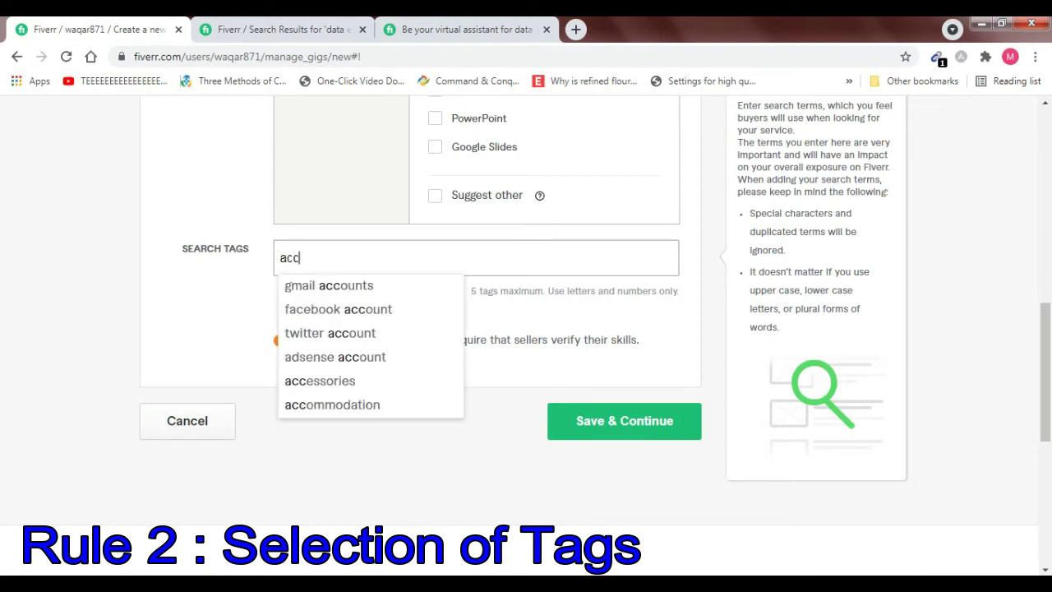
type("urate data entry")
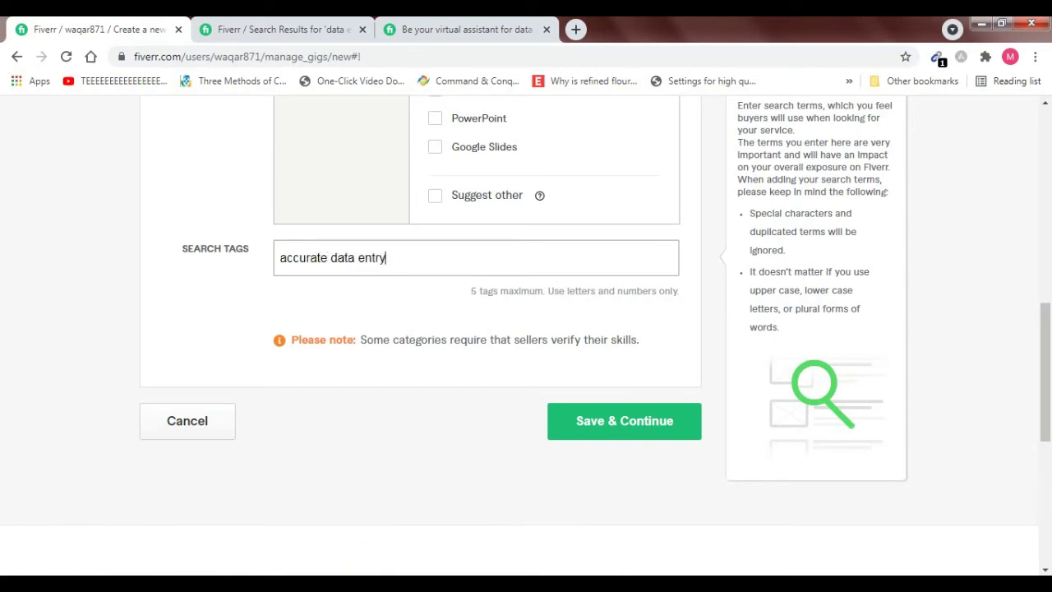
key("Return")
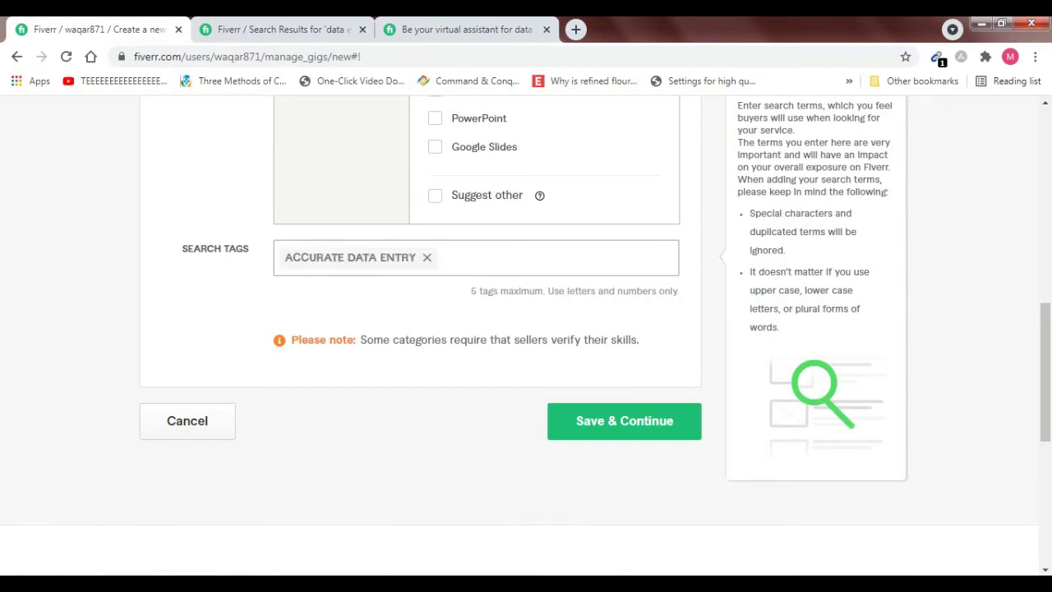
type("web research")
key("Return")
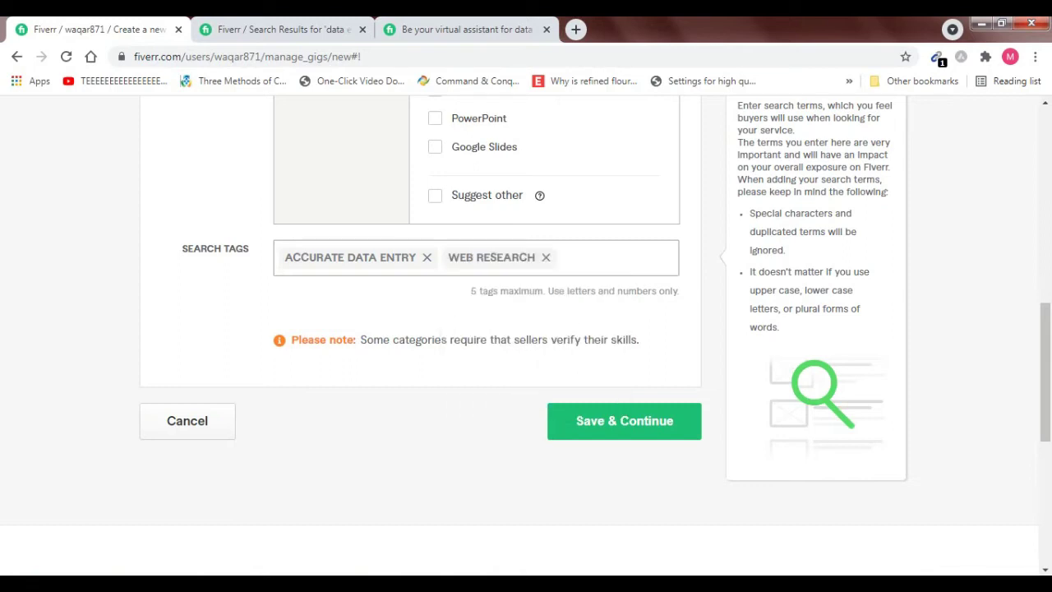
Consult the drafted Tags line in Notepad and add "data entry in 24 hours" as a search tag on the gig form.
key("alt+Tab")
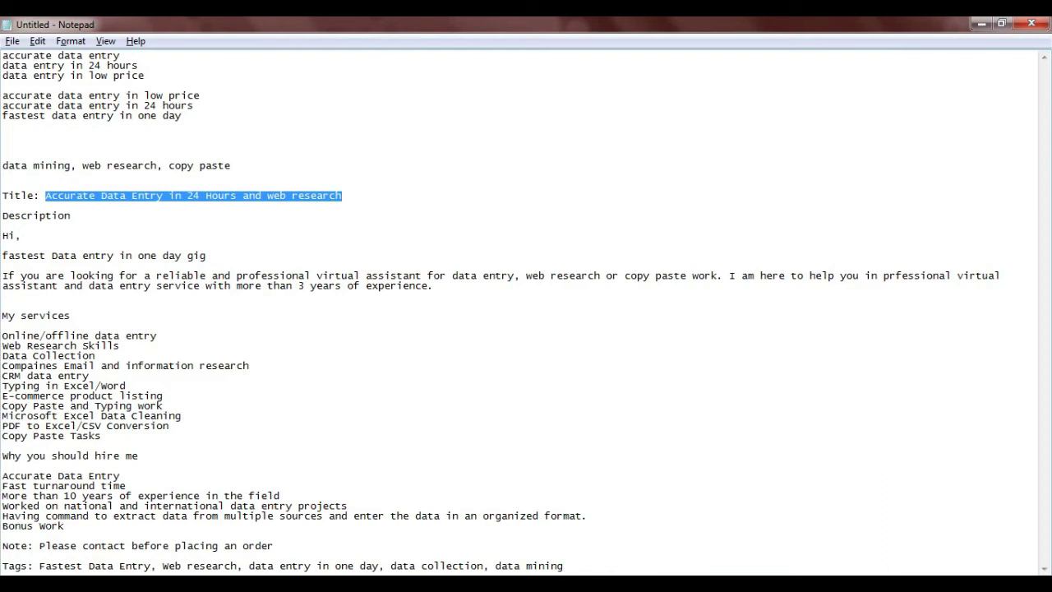
left_click(3, 245)
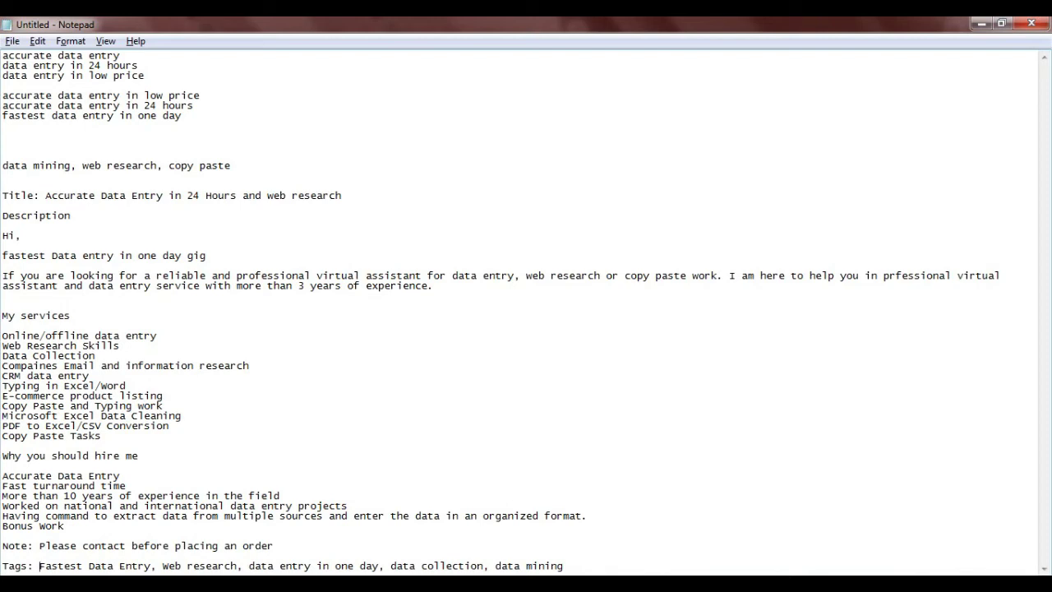
left_click_drag(248, 566, 379, 566)
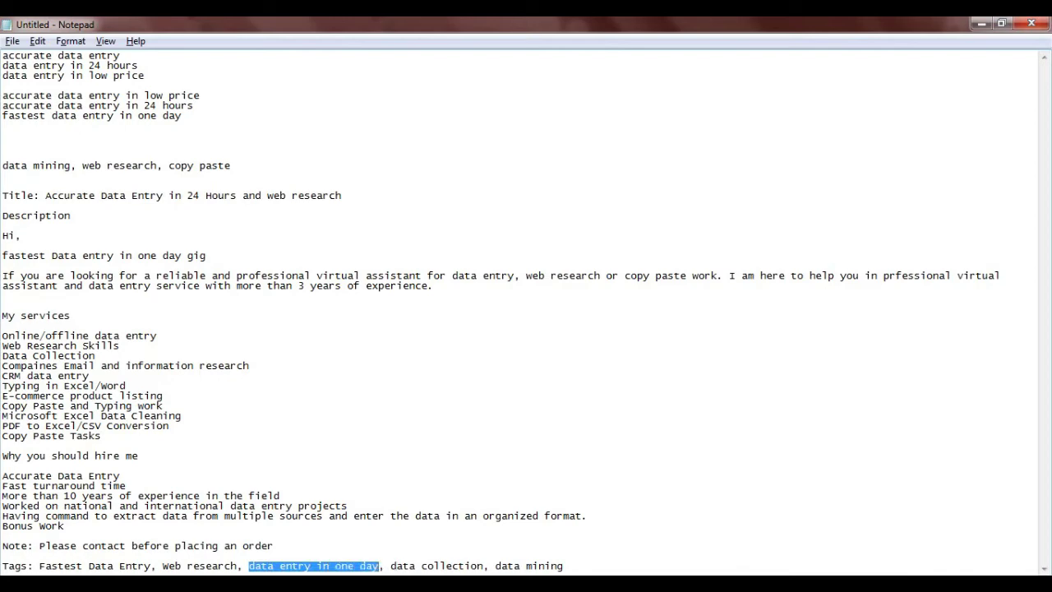
key("alt+Tab")
type("d")
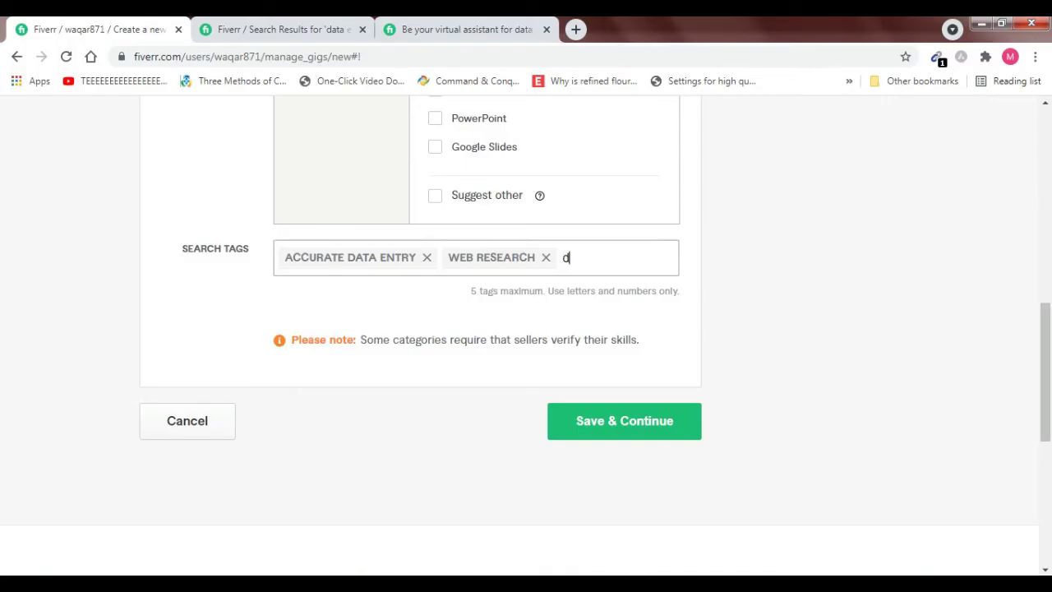
type("ata entry in 24 hours")
key("Return")
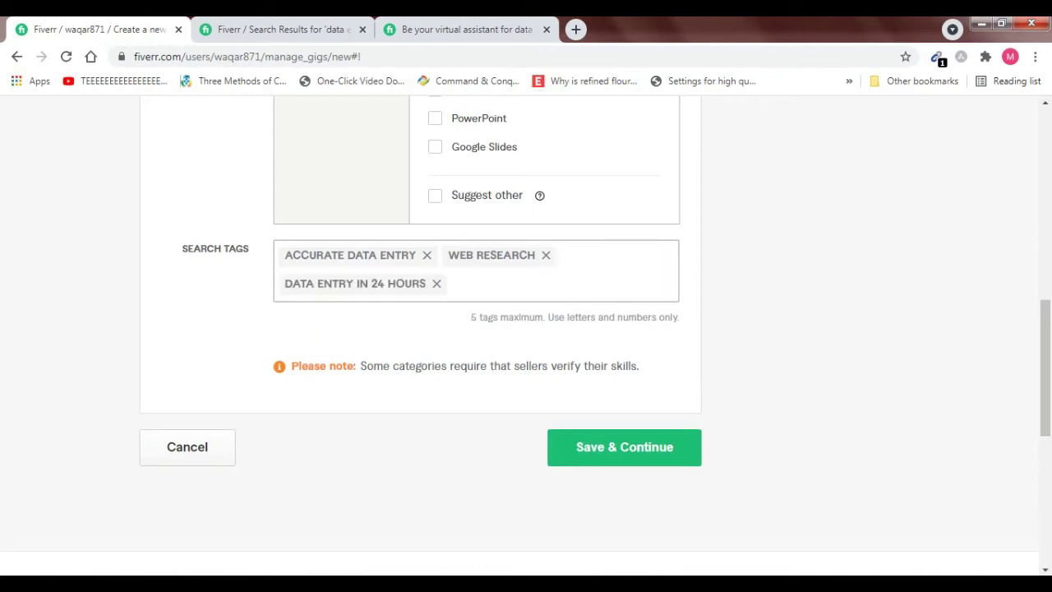
Consult the drafted Tags line in Notepad and add "data collection" and "data mining" as search tags on the gig form.
key("alt+Tab")
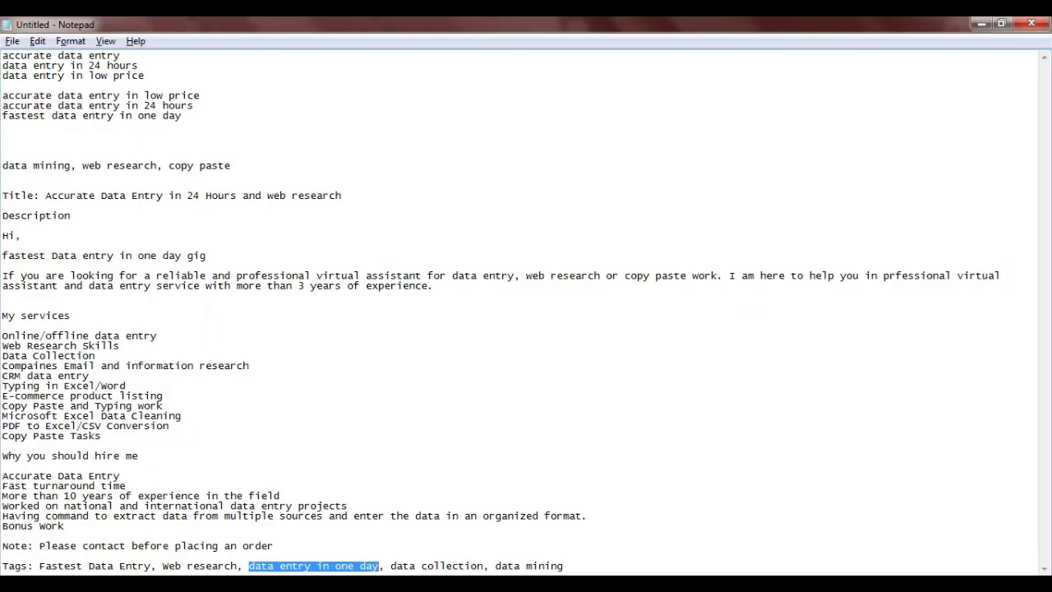
key("alt+Tab")
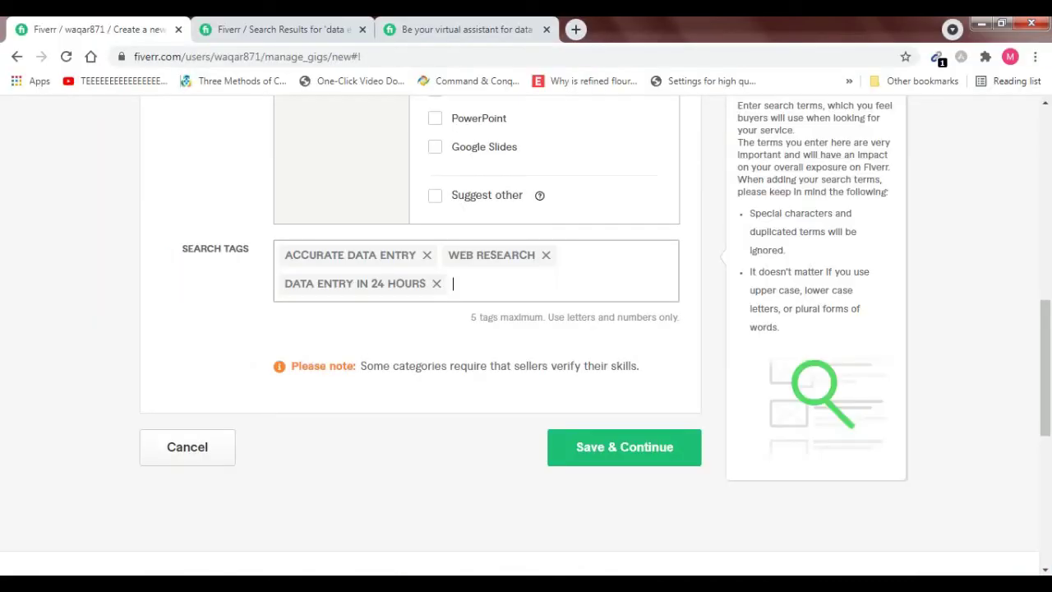
key("alt+Tab")
key("alt+Tab")
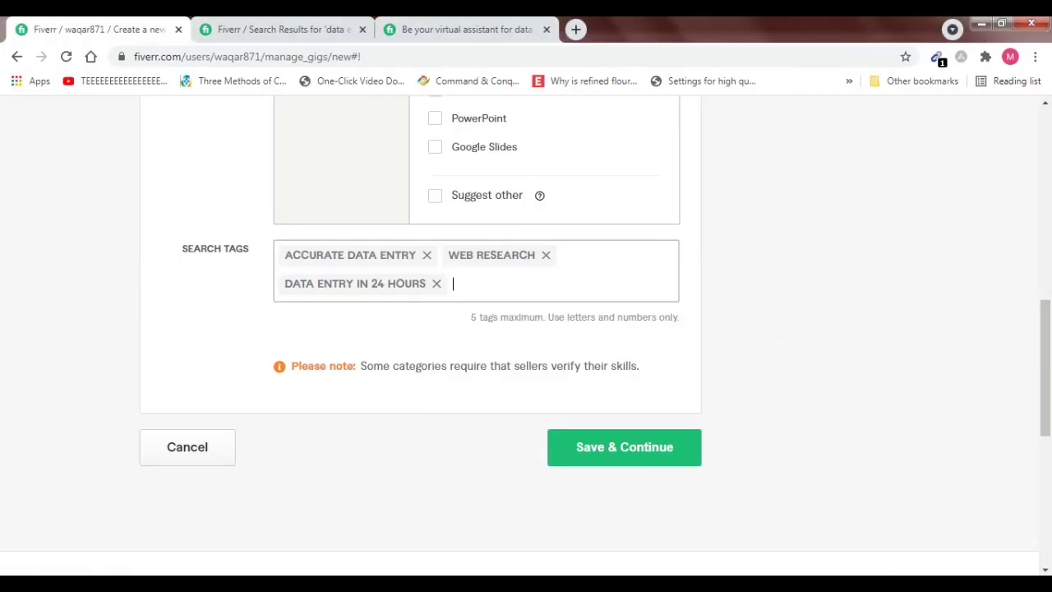
type("data")
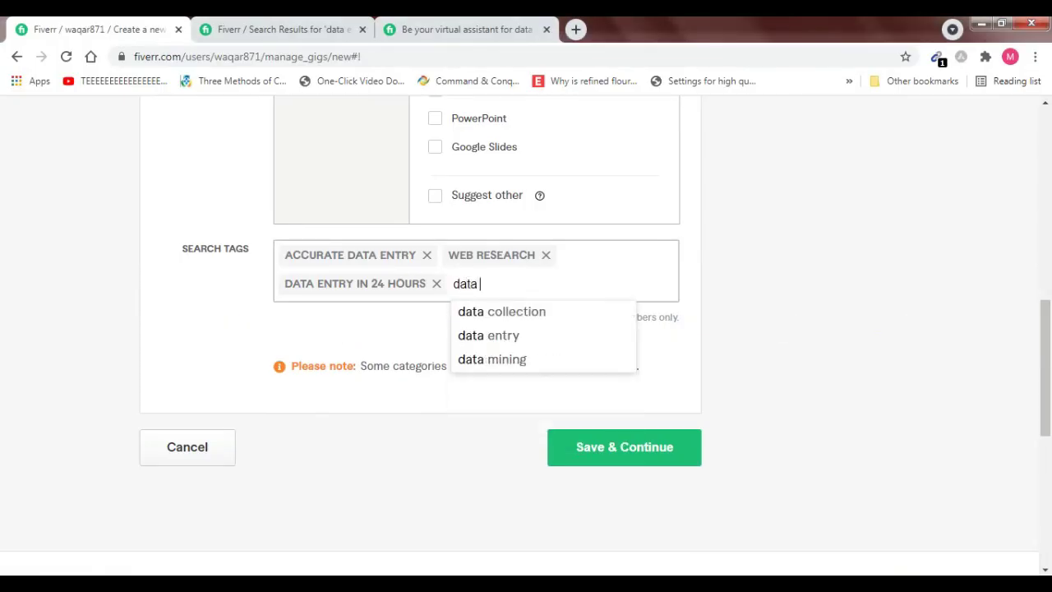
type(" collection")
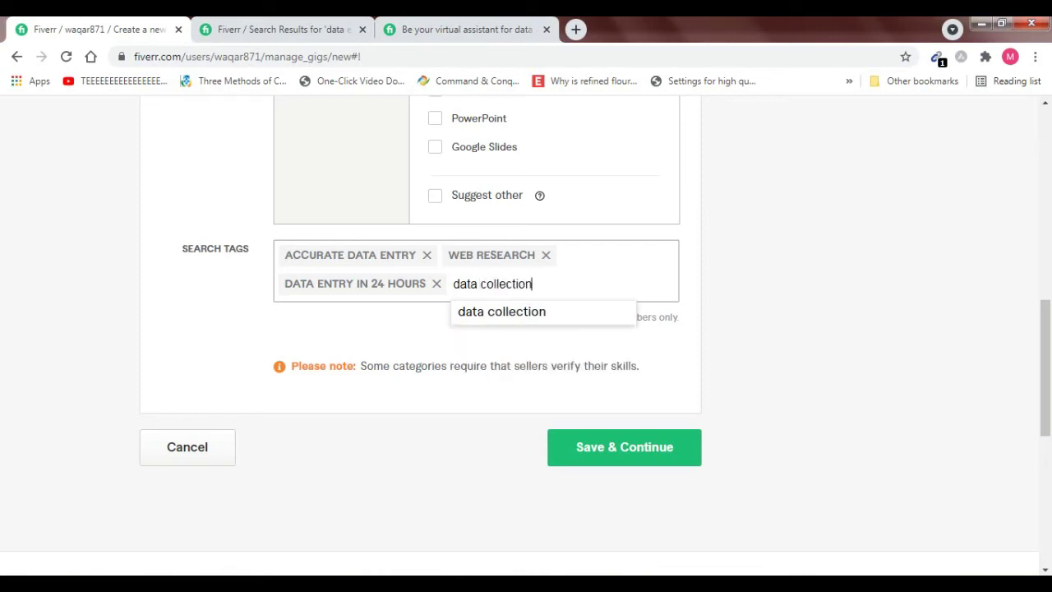
key("Return")
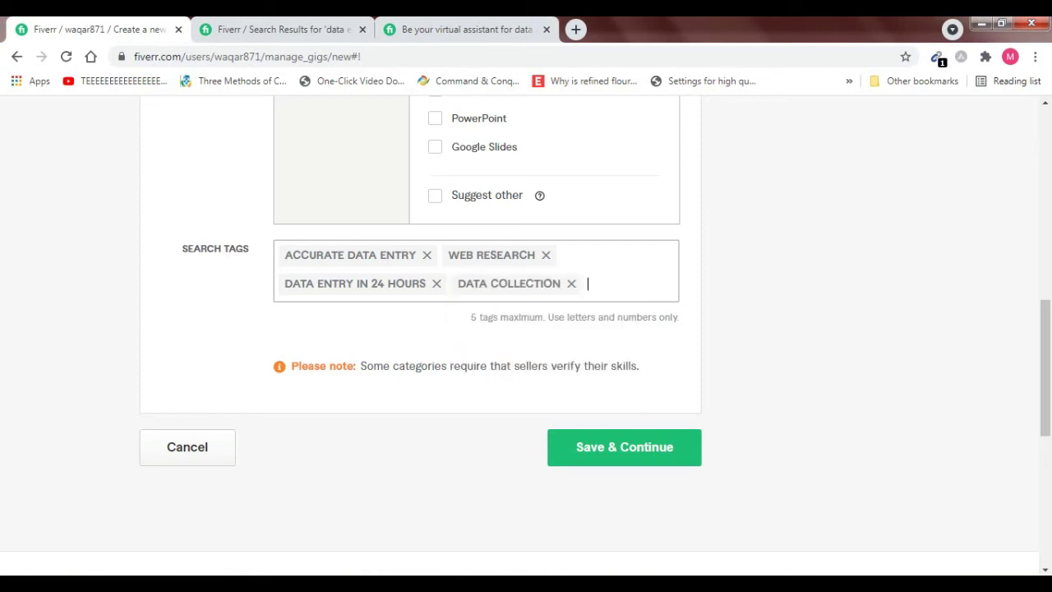
type("data mining")
key("Return")
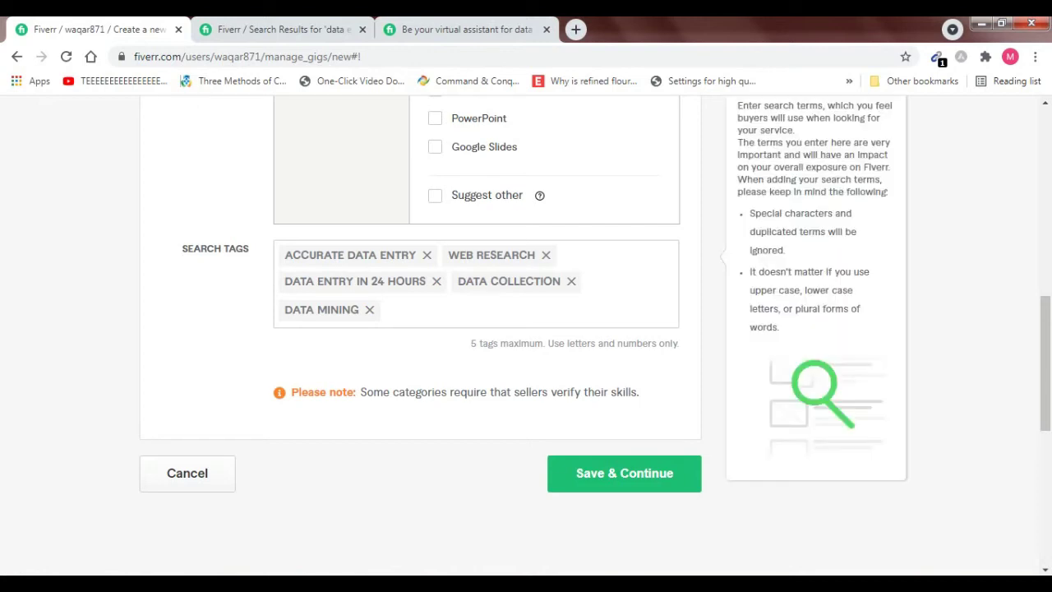
Replace the "data mining" search tag with "data entry" and try to save the gig overview.
key("BackSpace")
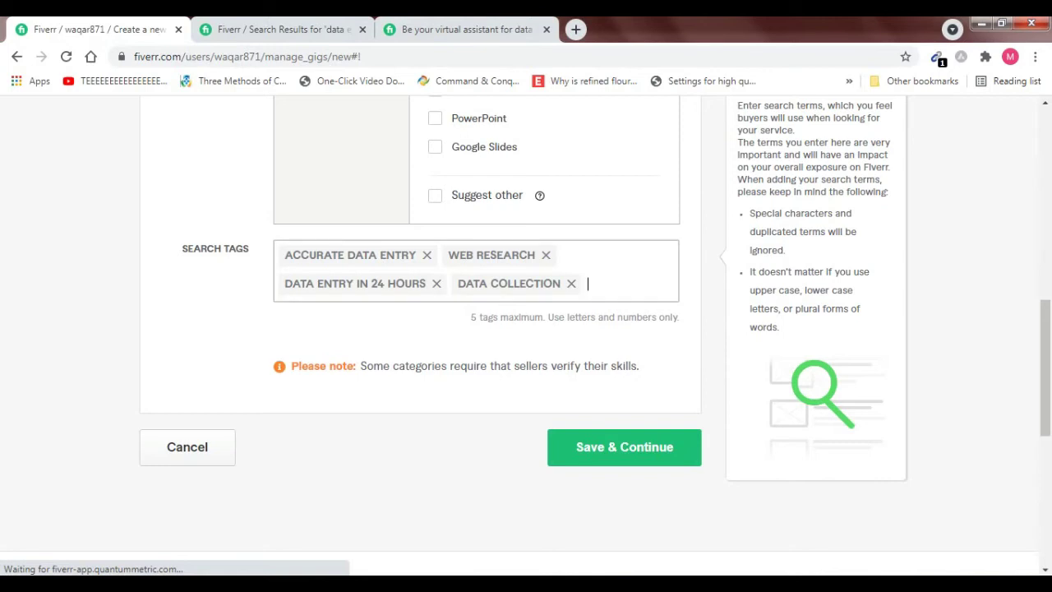
type("data entry")
key("Return")
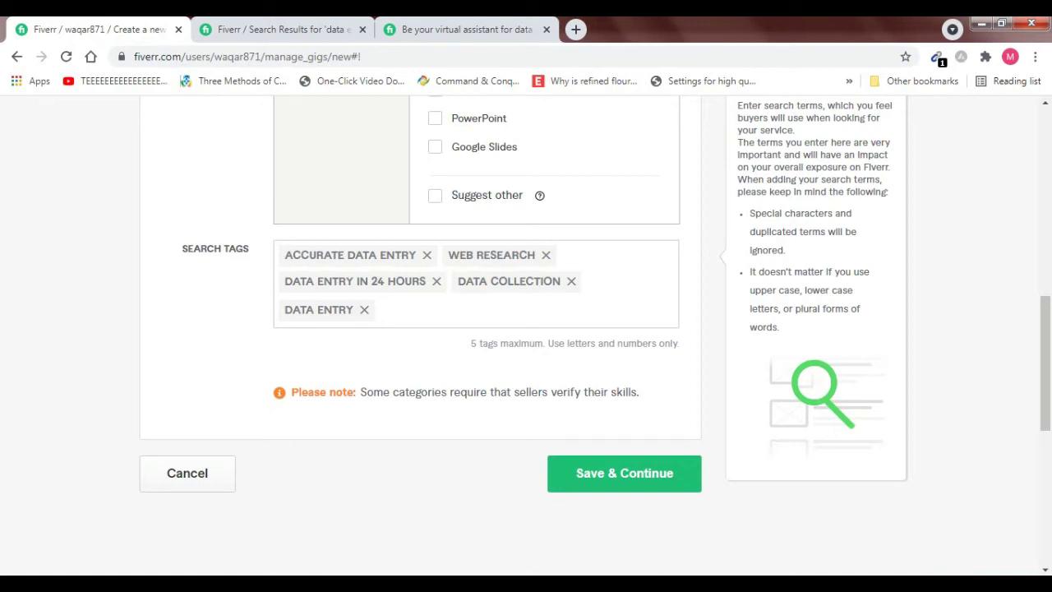
left_click(624, 472)
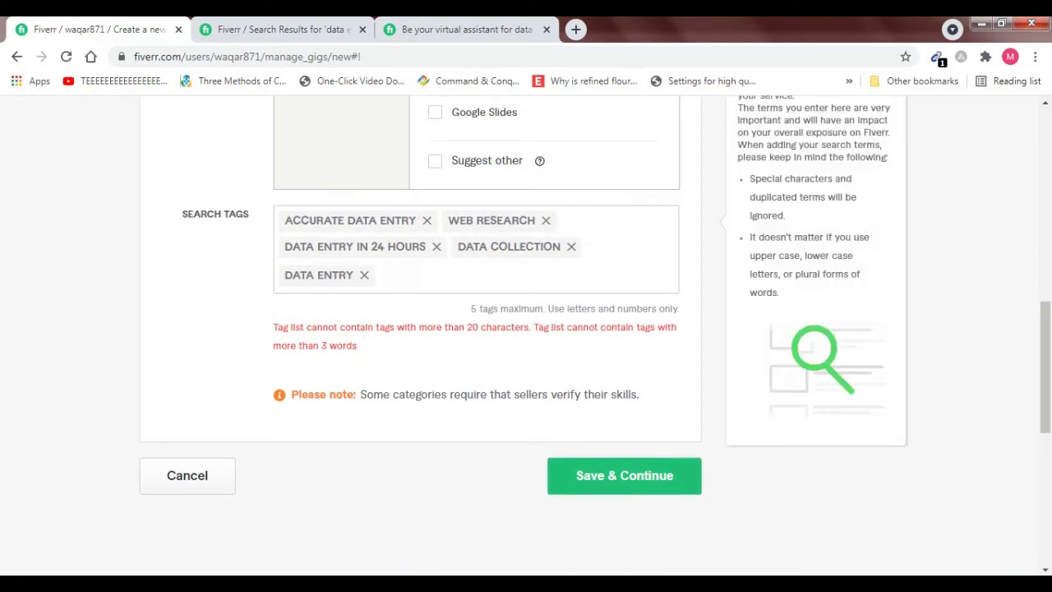
Replace the "data entry in 24 hours" search tag with "data mining" and save the overview to continue to pricing.
left_click(436, 247)
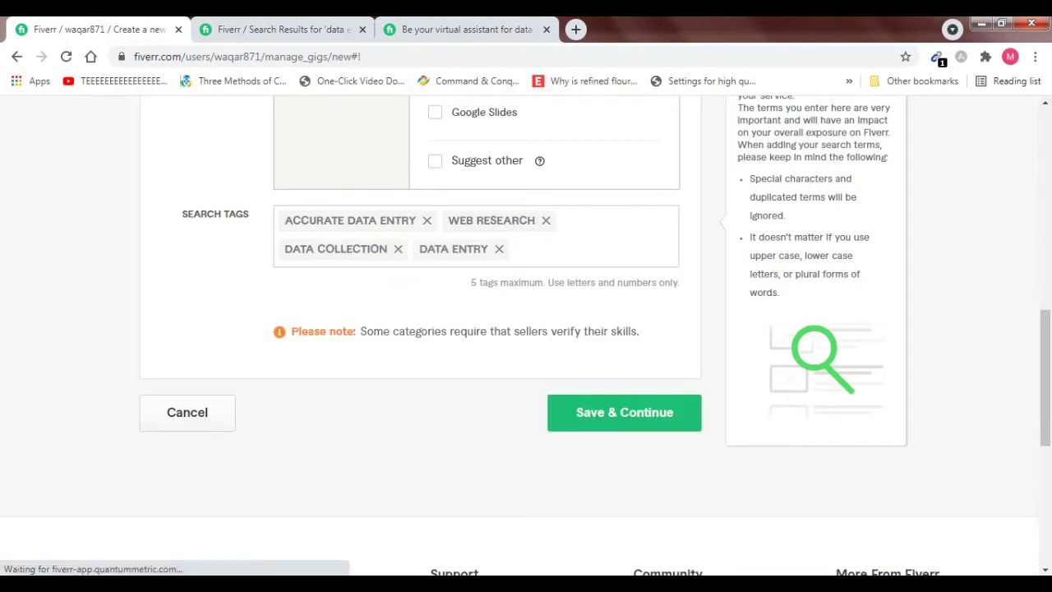
left_click(518, 249)
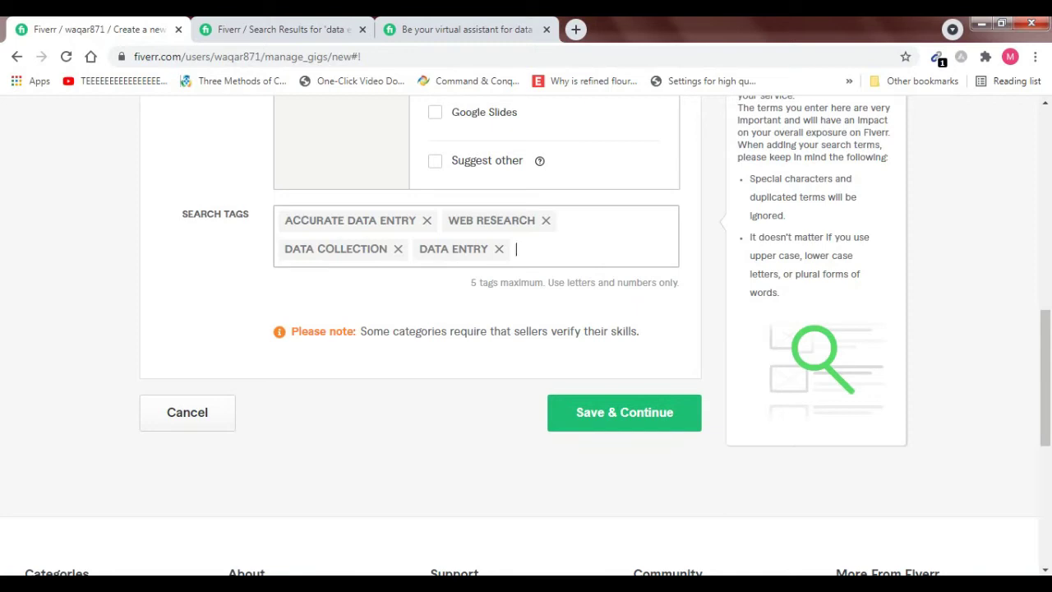
type("data mining")
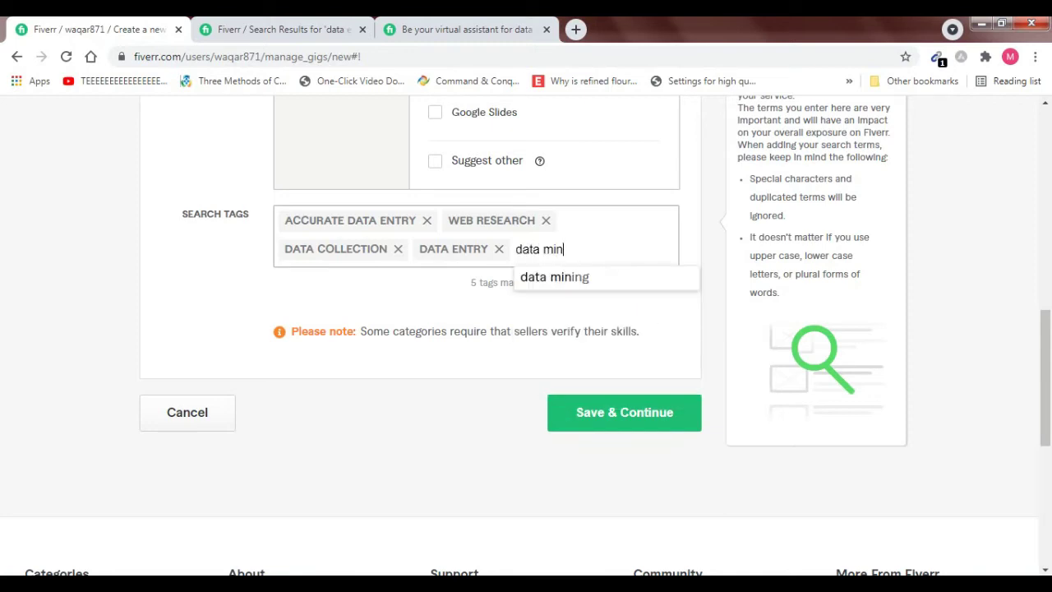
key("Return")
left_click(624, 412)
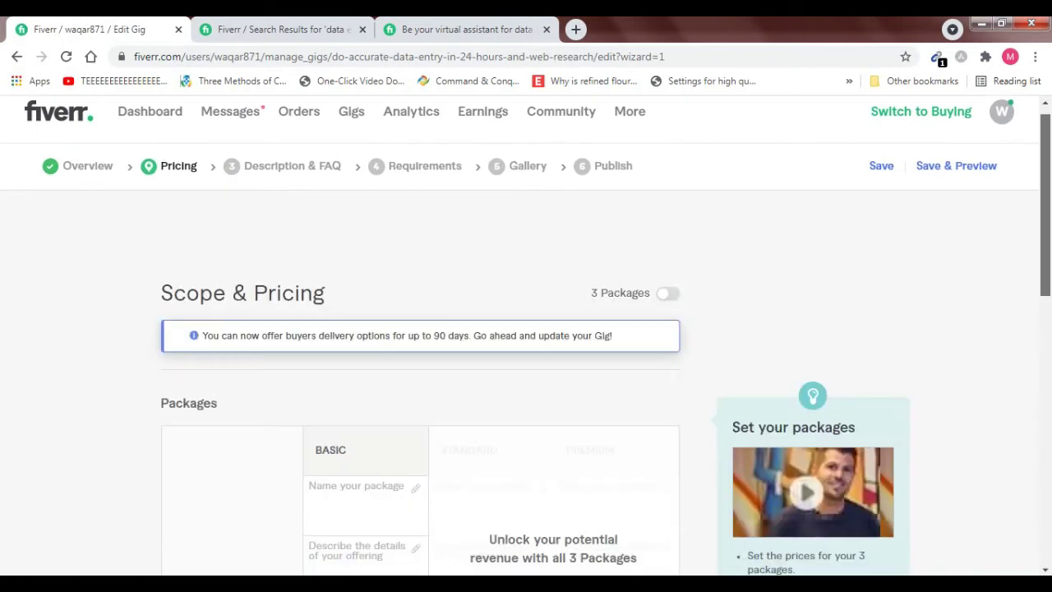
Enable all three gig packages in Scope & Pricing and dismiss the packages introduction.
scroll(526, 329, "down", 3)
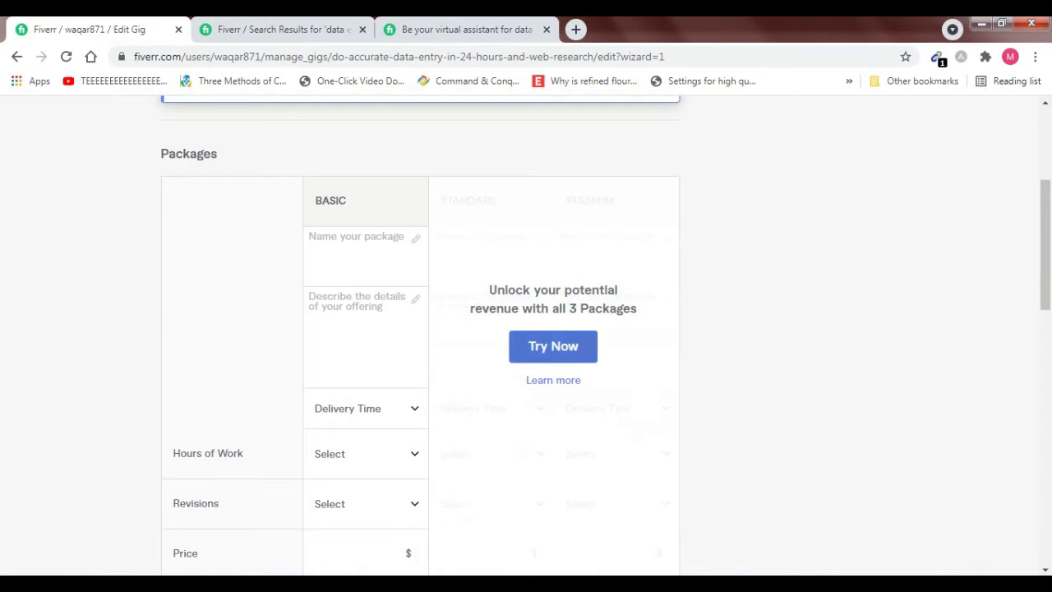
left_click(554, 346)
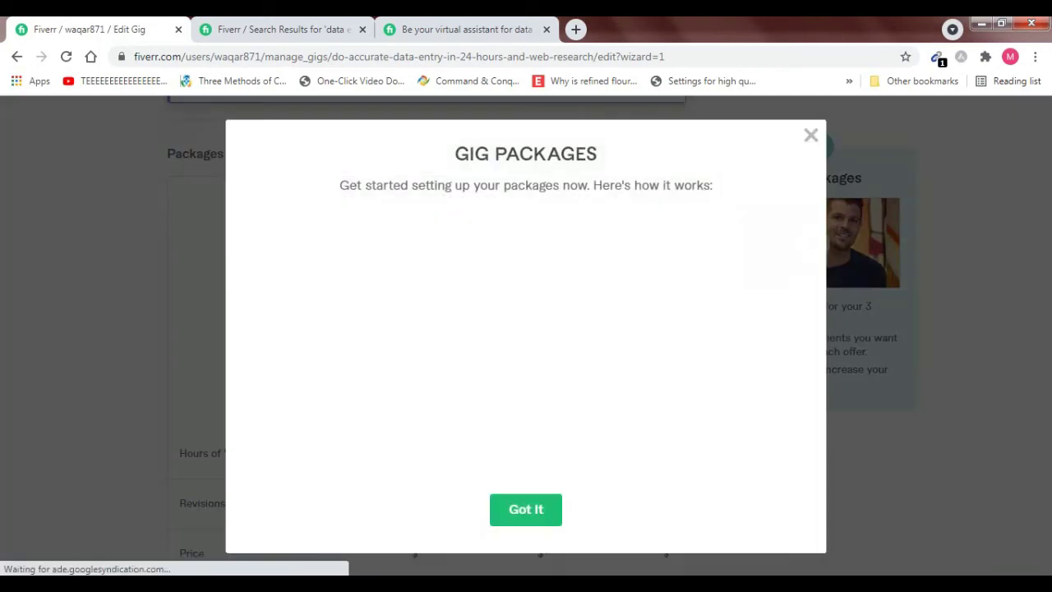
left_click(526, 510)
left_click_drag(1046, 245, 1046, 259)
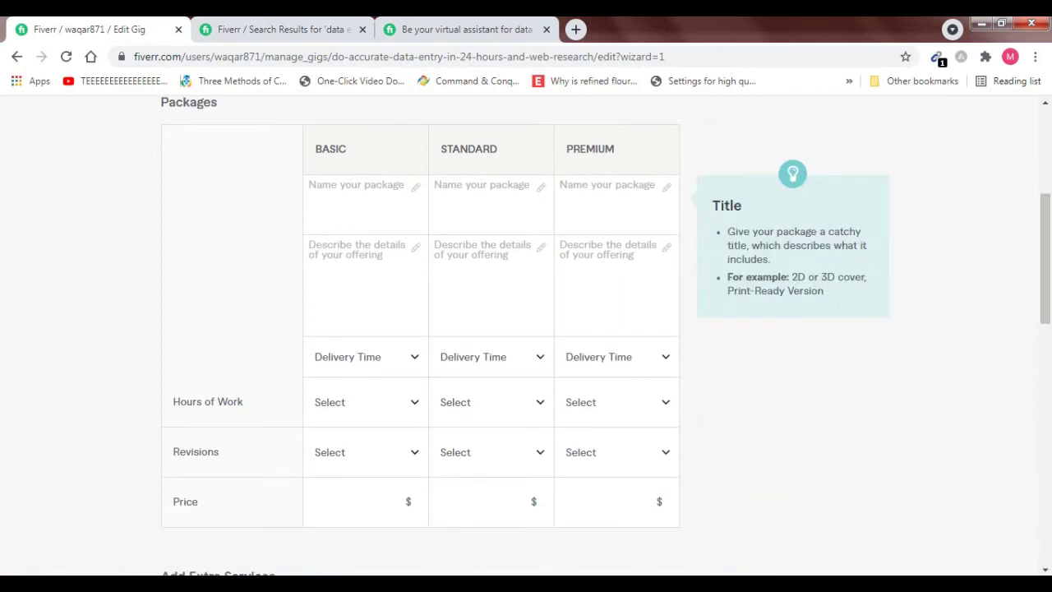
Name the Basic package "Basic Data Entry" and describe it as "I will do data entry, web research, copy paste in 1 hour".
left_click(356, 197)
type("Basic Data Entryu")
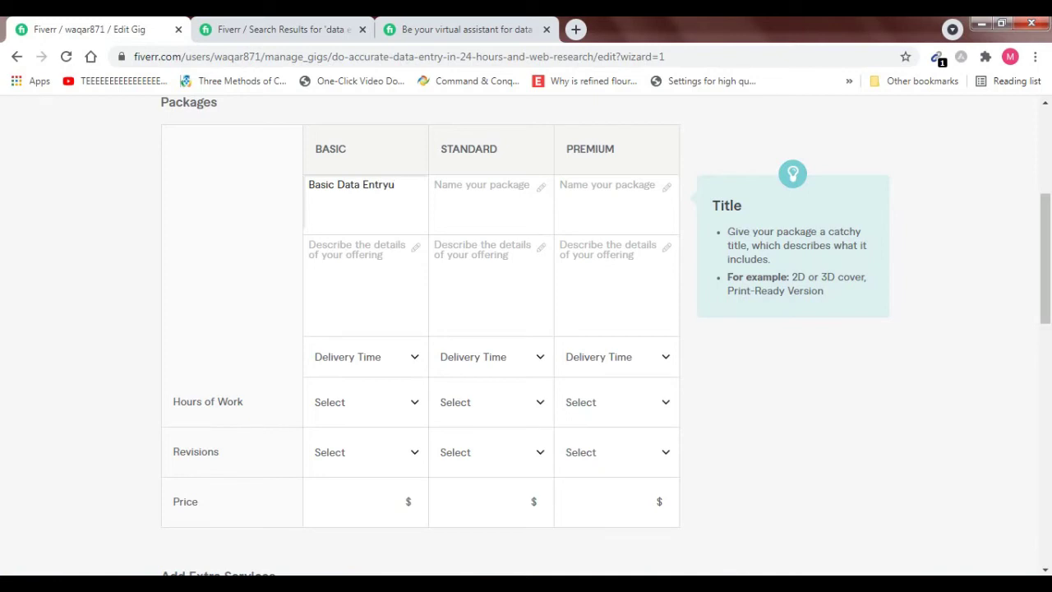
key("BackSpace")
left_click(362, 268)
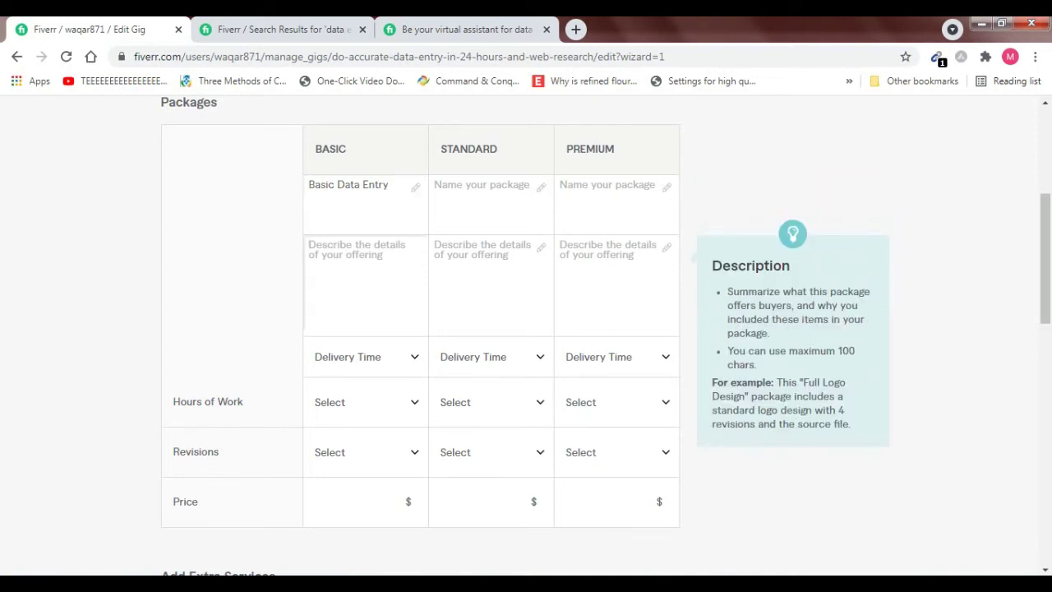
type("I")
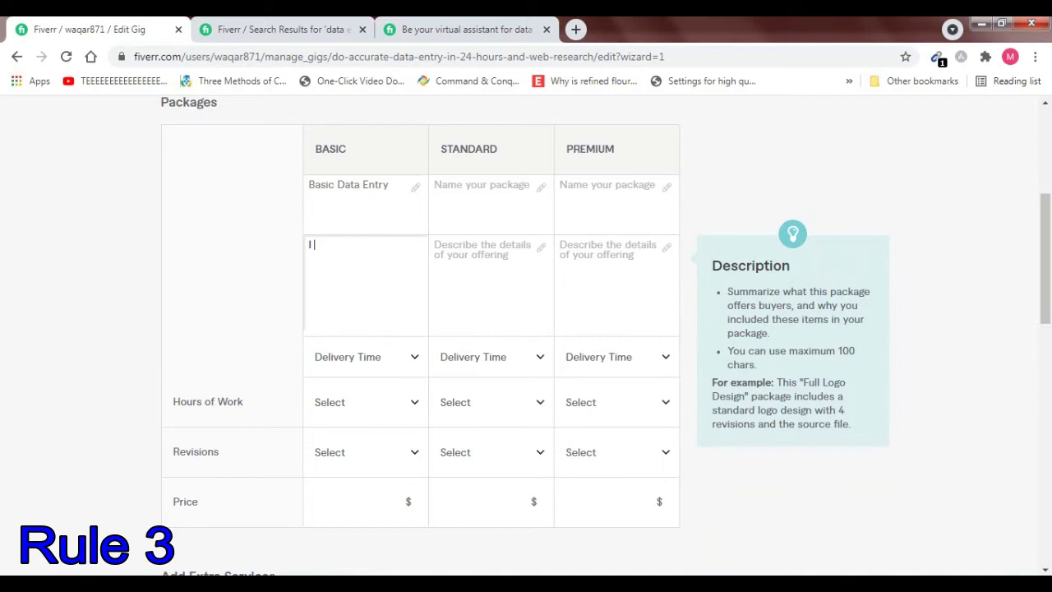
type(" will")
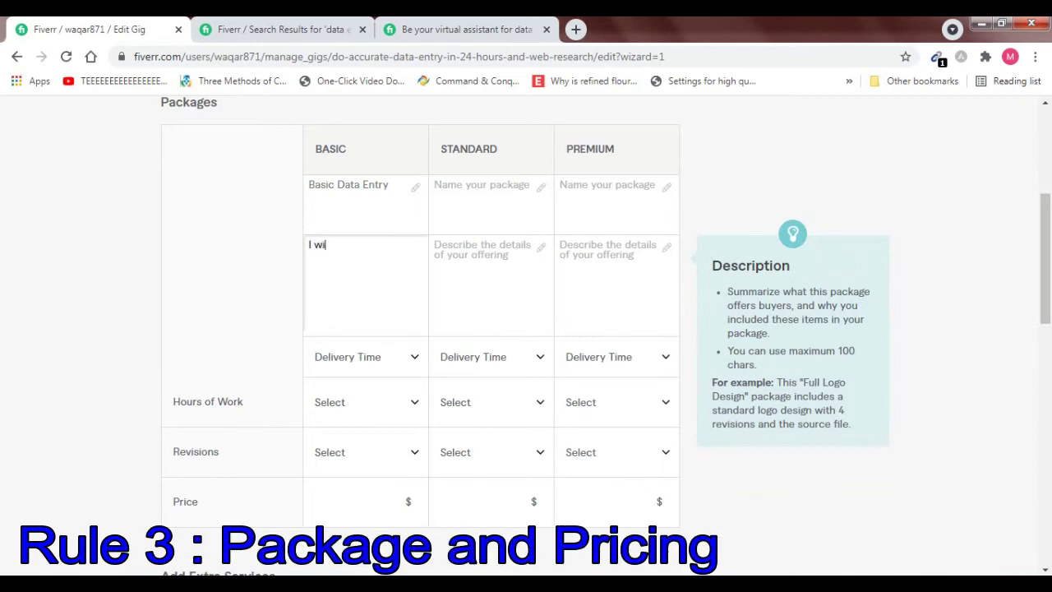
type(" do data entr")
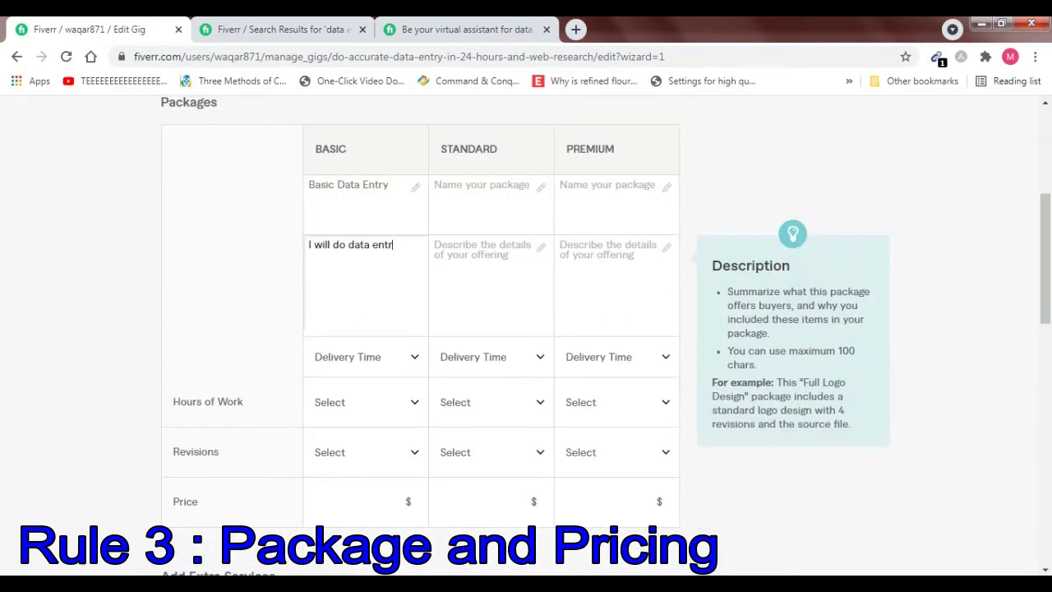
type("y, web research, copy paste ")
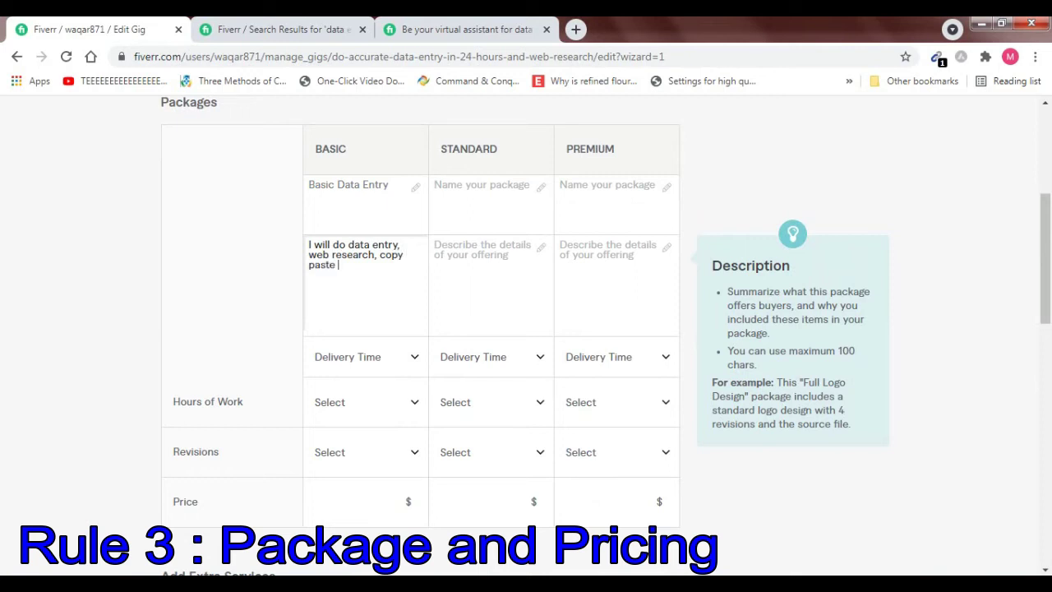
type("in 1 hour")
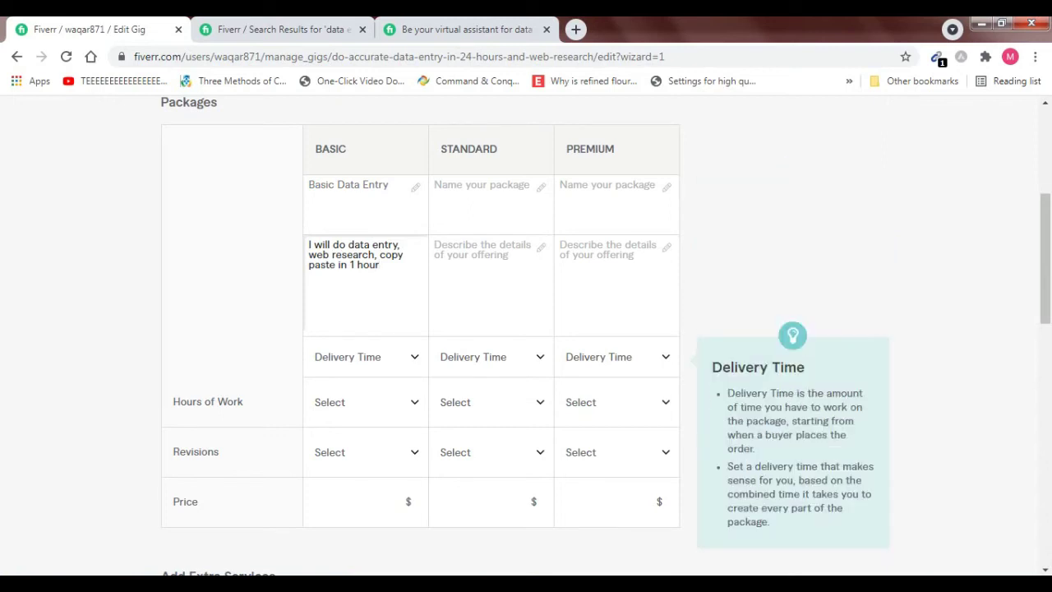
Check the Basic package's delivery time options and set its hours of work to 1.
left_click(365, 356)
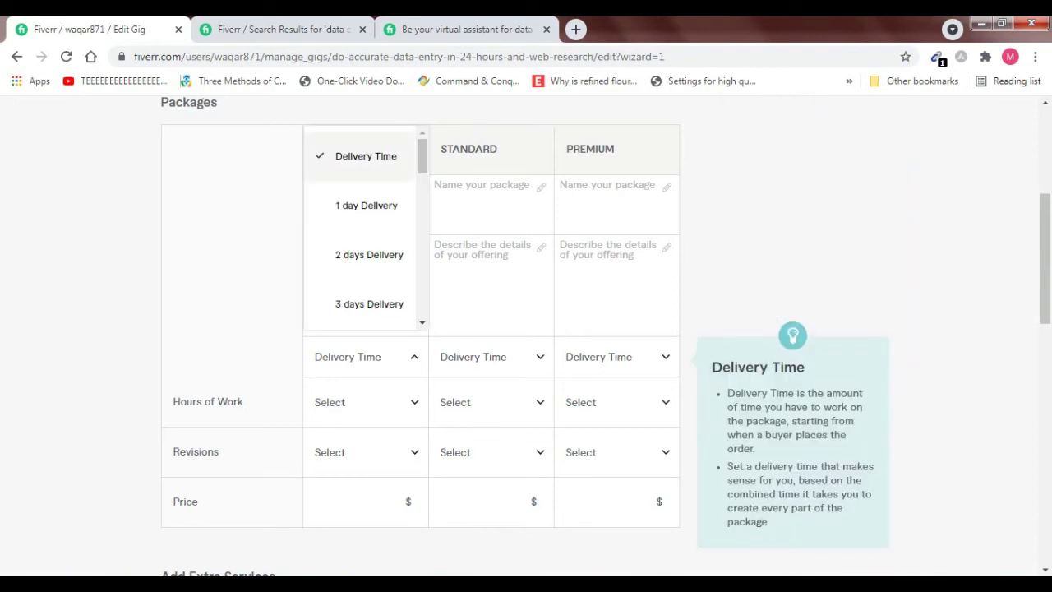
left_click(366, 157)
left_click_drag(1045, 258, 1045, 313)
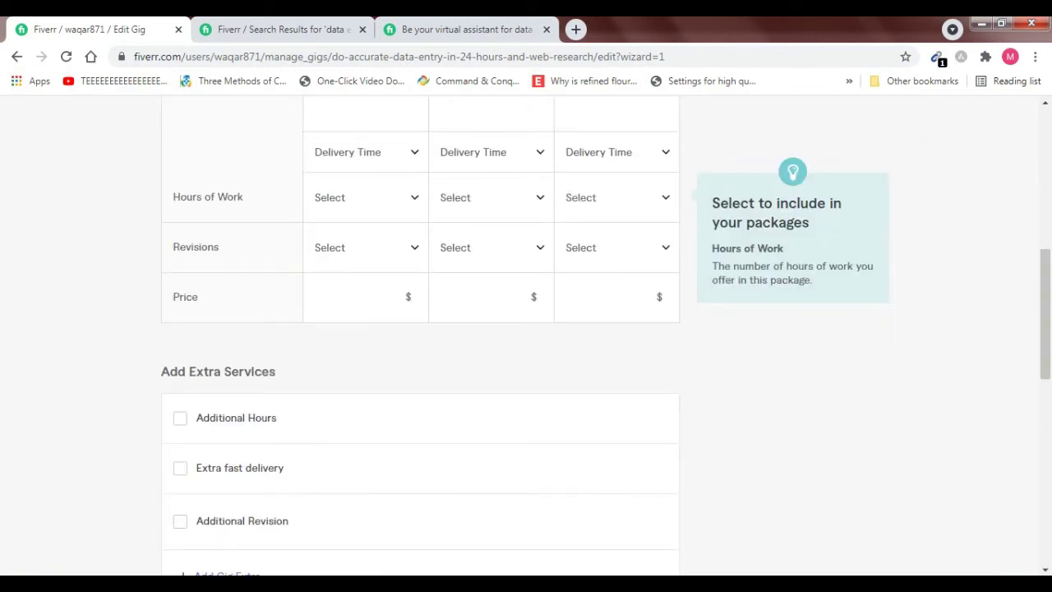
left_click(366, 197)
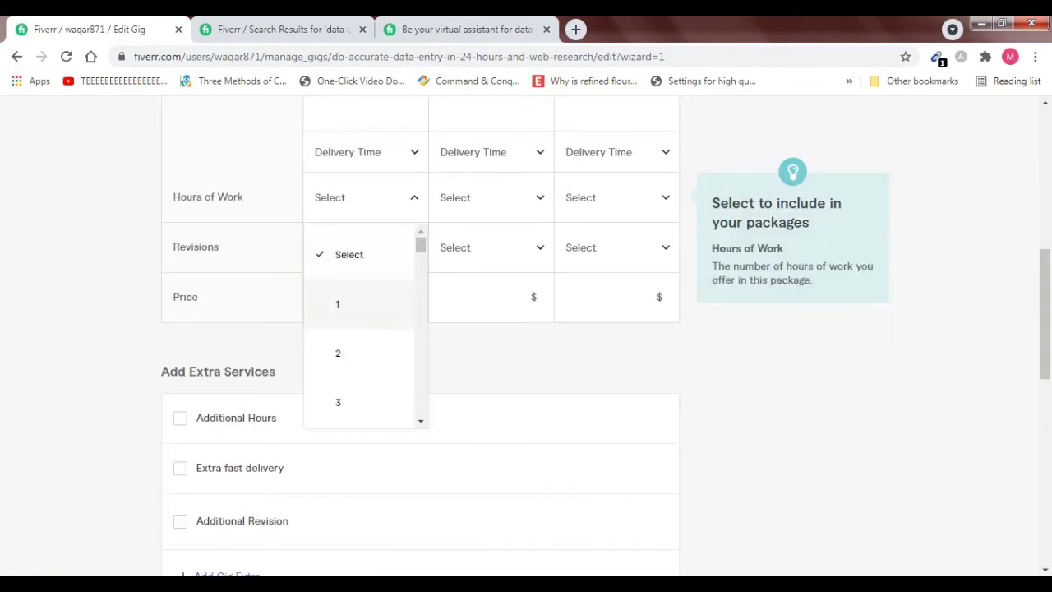
left_click(366, 303)
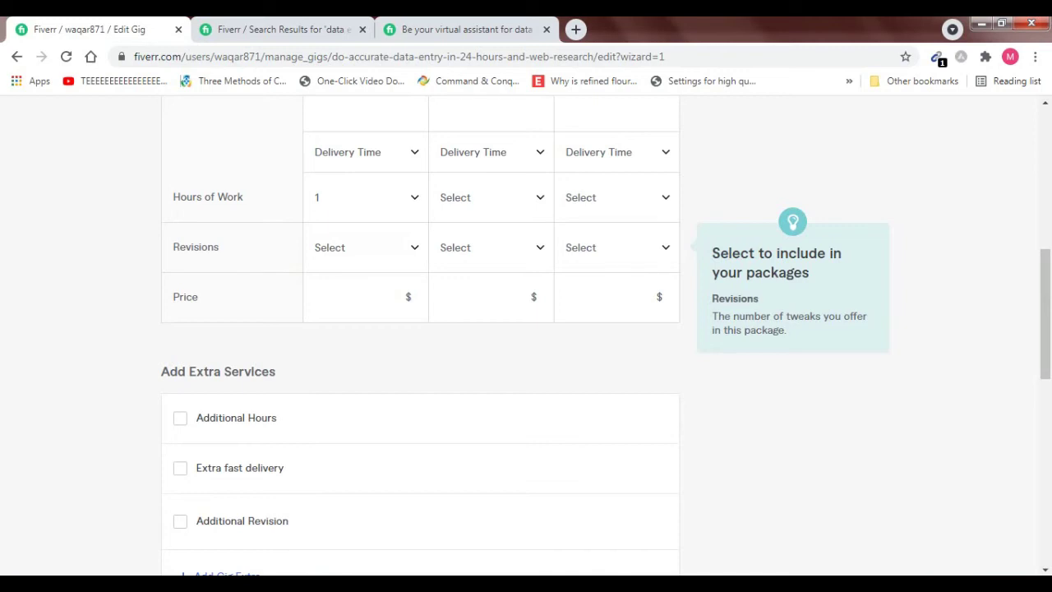
Set the Basic package's revisions to Unlimited and its price to $5.
left_click(366, 247)
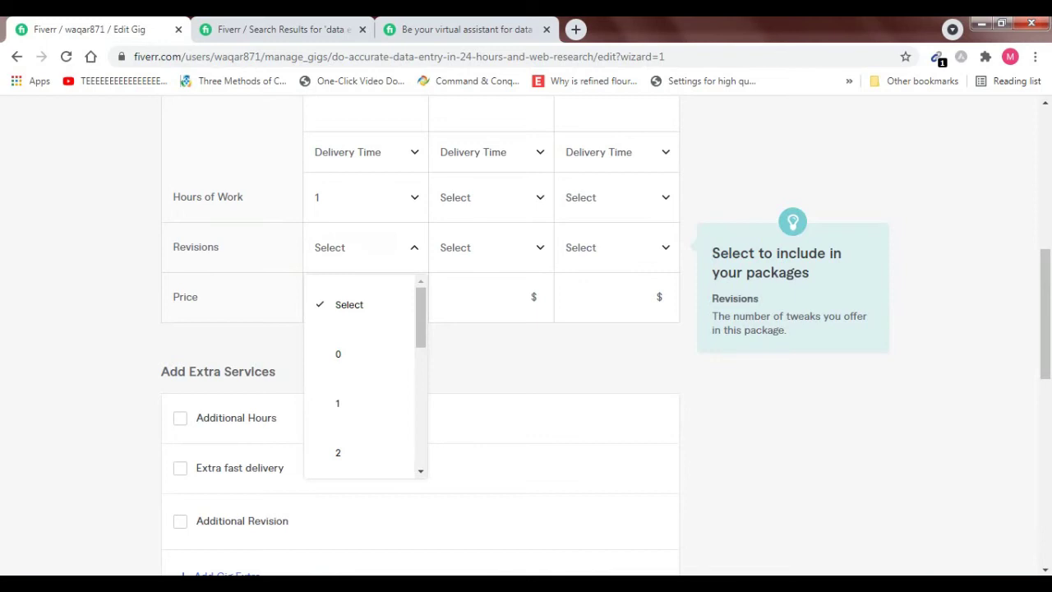
left_click_drag(421, 317, 421, 439)
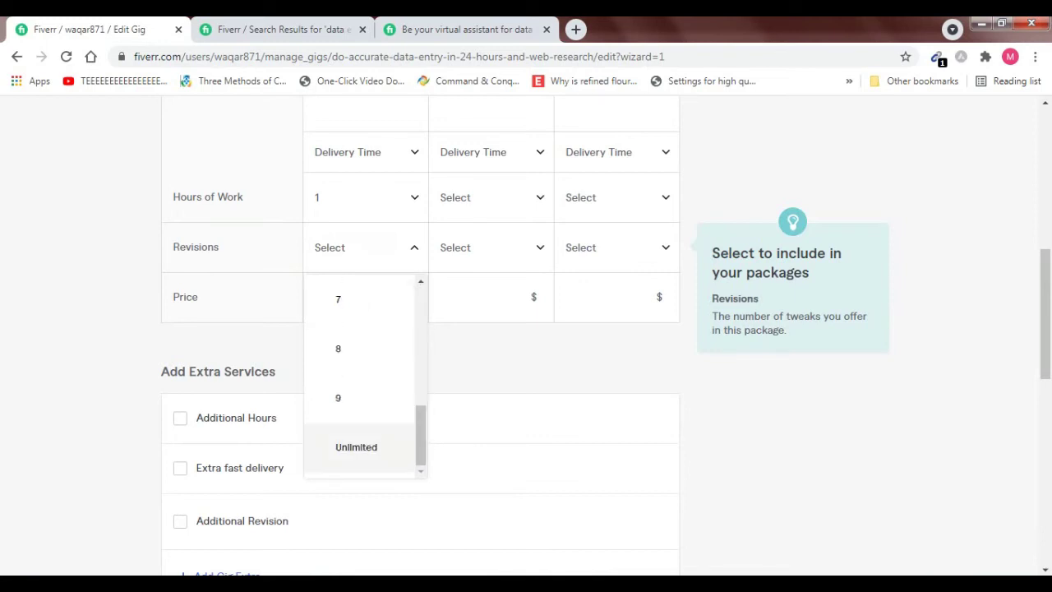
left_click(356, 446)
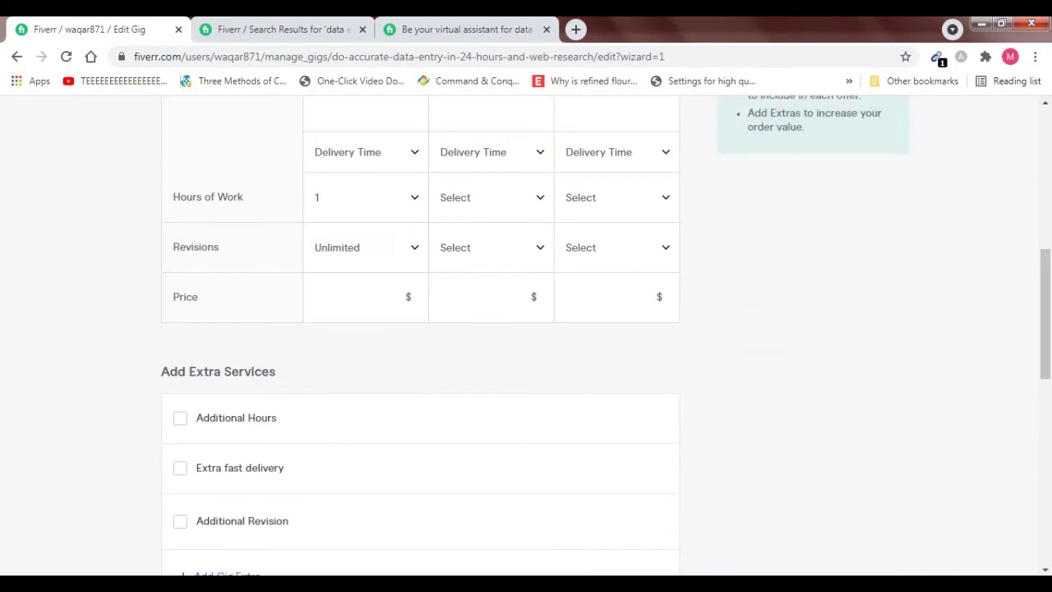
left_click(362, 297)
type("5")
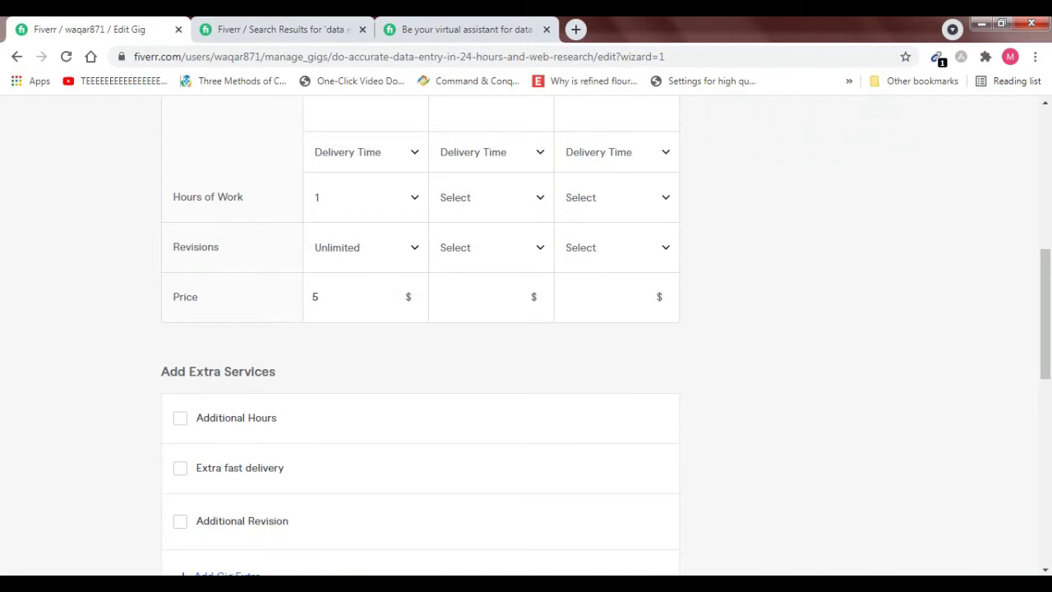
Name the Standard package "Standard Data Entry" and copy the Basic package's description into its description.
scroll(526, 329, "up", 3)
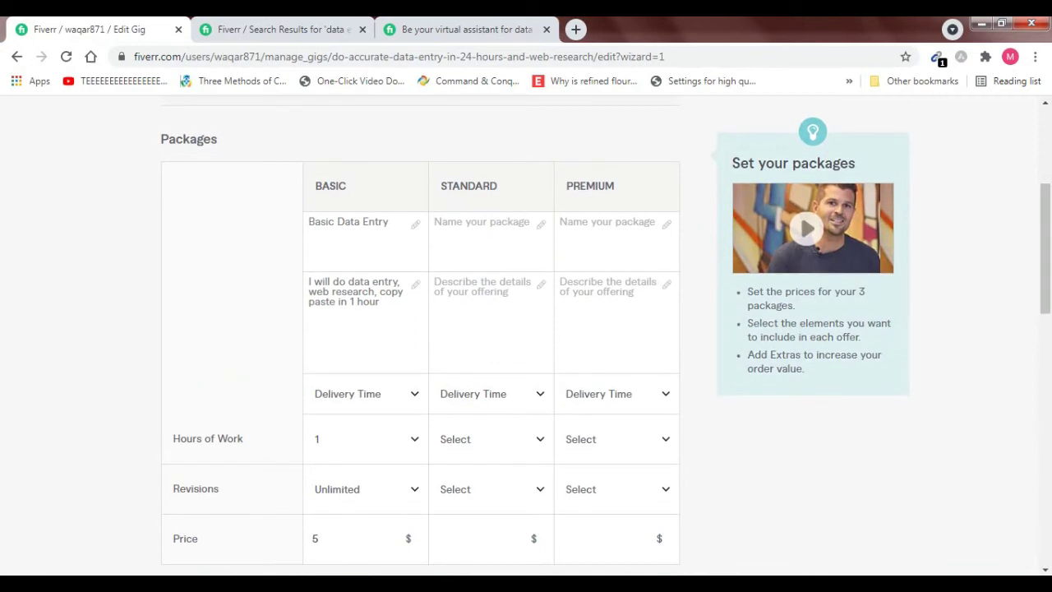
left_click(491, 237)
type("Standard Data Entry")
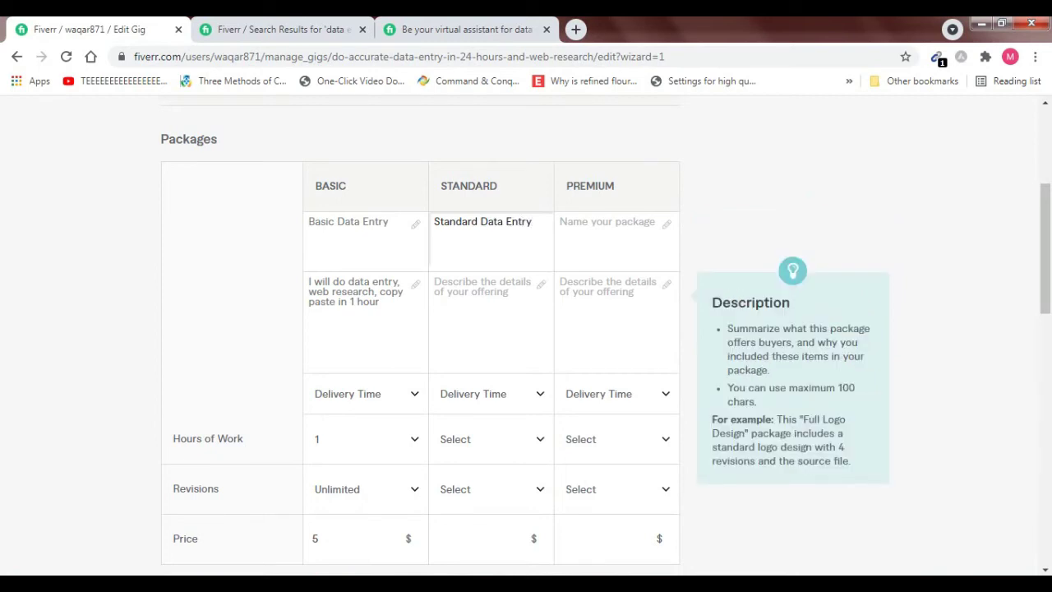
left_click(483, 291)
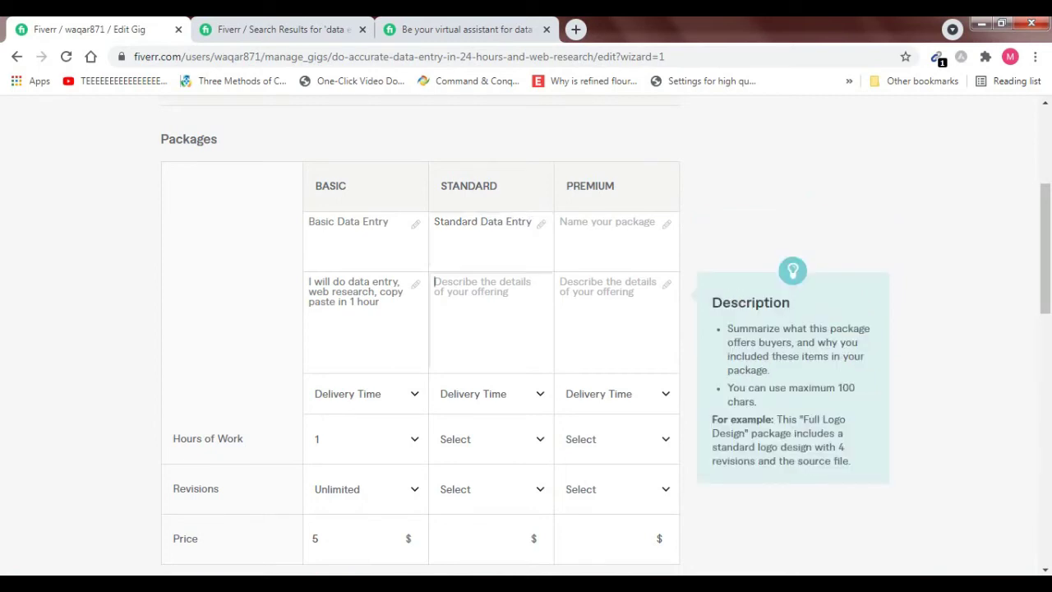
left_click_drag(380, 301, 311, 281)
key("ctrl+c")
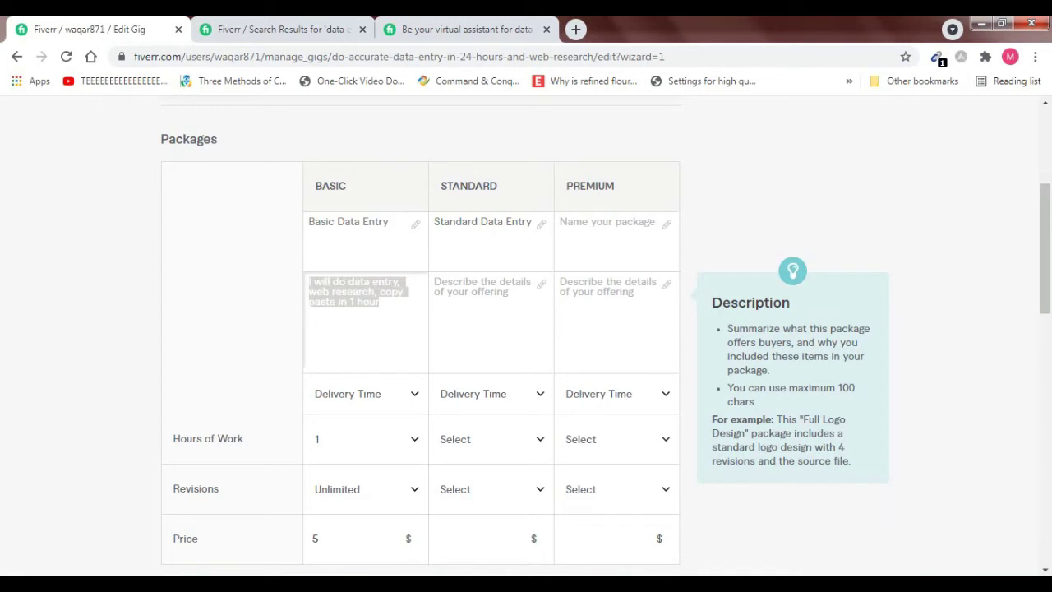
left_click(483, 291)
key("ctrl+v")
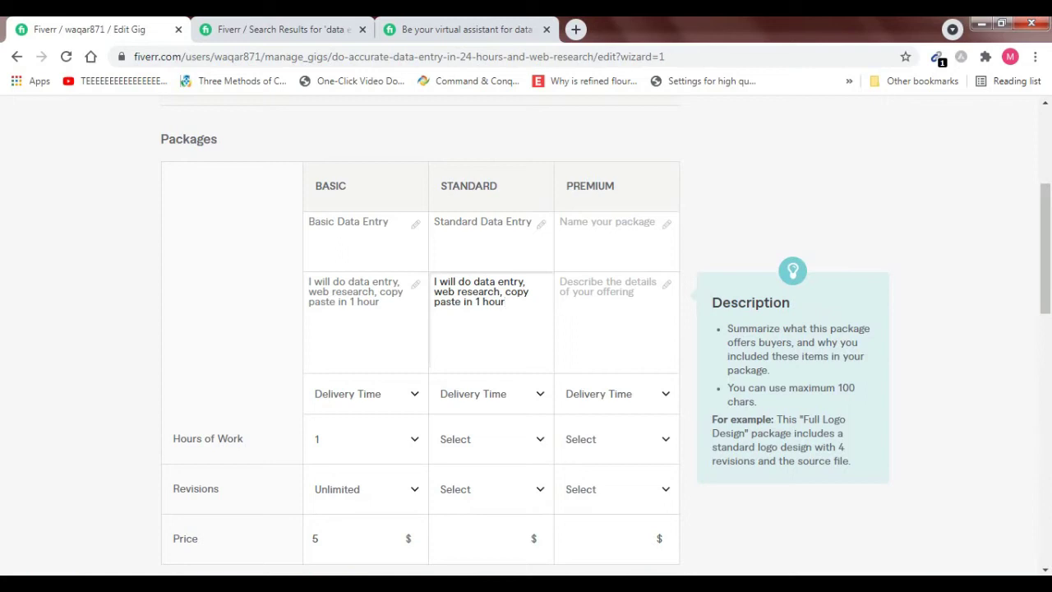
Edit the Standard package's description to end with "copy paste for 3 hours, formatting, data cleaning".
key("BackSpace")
key("BackSpace")
key("BackSpace")
key("BackSpace")
key("BackSpace")
key("BackSpace")
key("BackSpace")
key("BackSpace")
key("BackSpace")
type("for")
type("3 hours")
type(", formatting, clean")
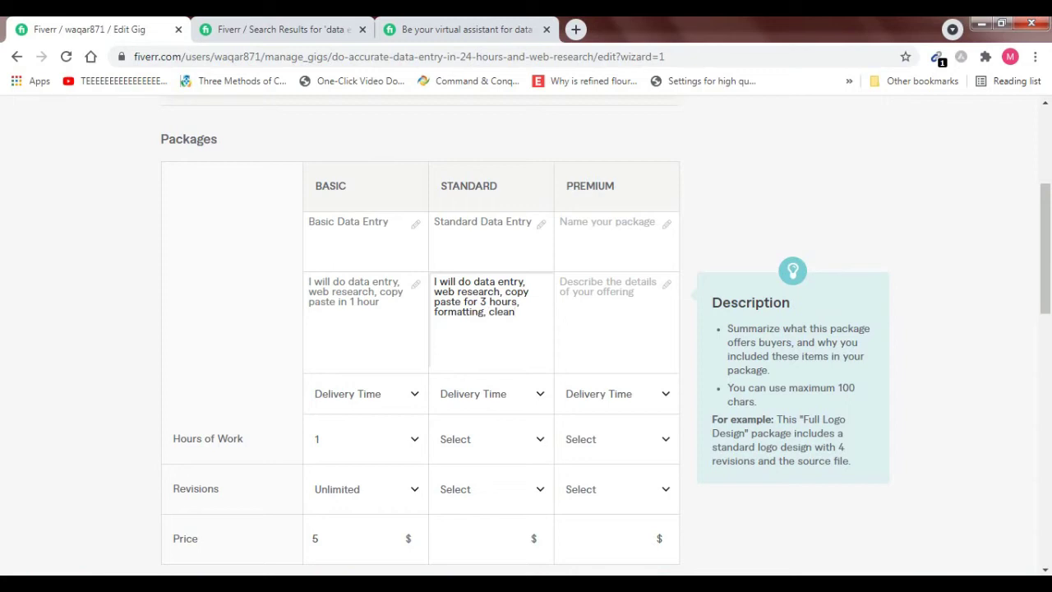
key("BackSpace")
key("BackSpace")
key("BackSpace")
key("BackSpace")
key("BackSpace")
type("data cleaning")
key("Tab")
Set the delivery time to 3 days for the Standard package and 1 day for the Basic package.
left_click(492, 394)
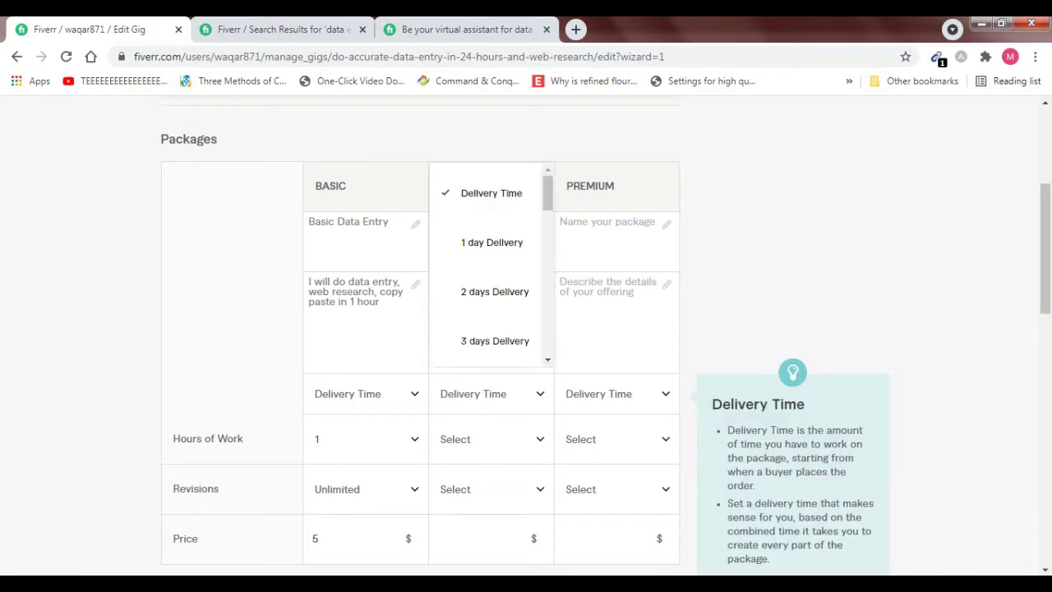
left_click(495, 341)
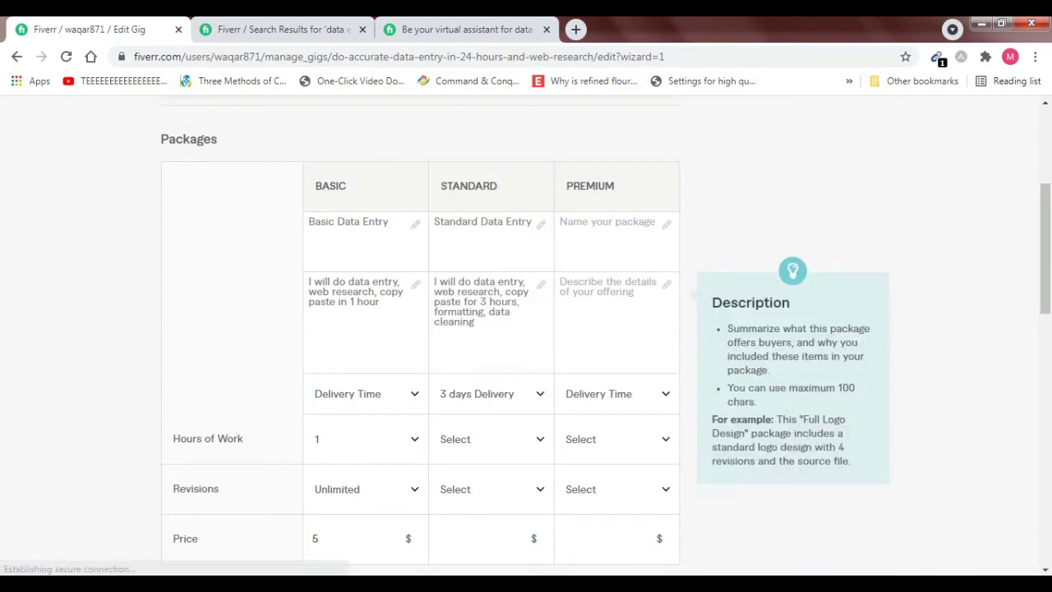
scroll(526, 329, "down", 2)
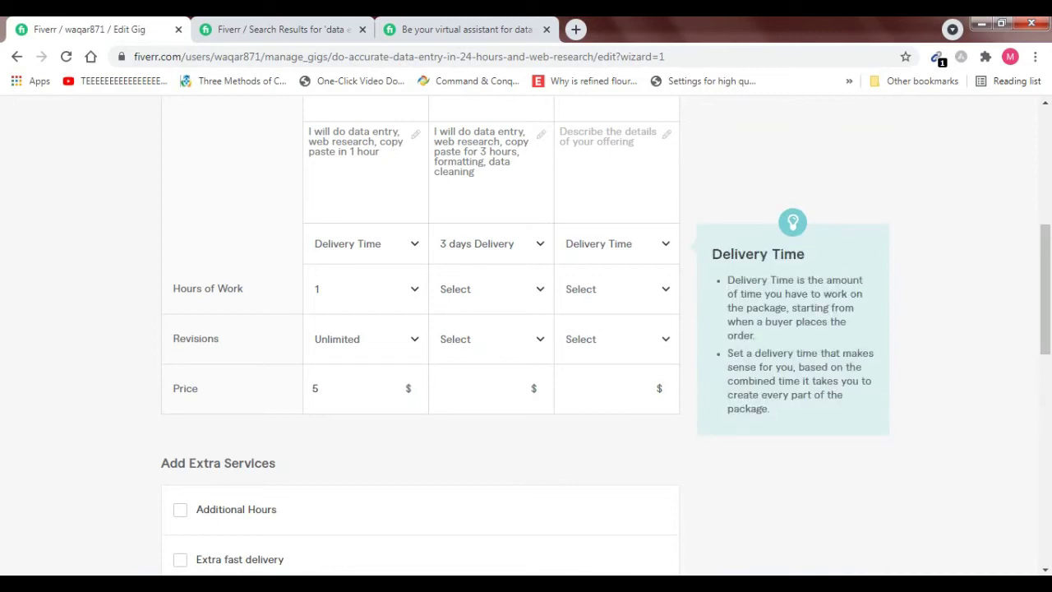
left_click(366, 244)
left_click(366, 350)
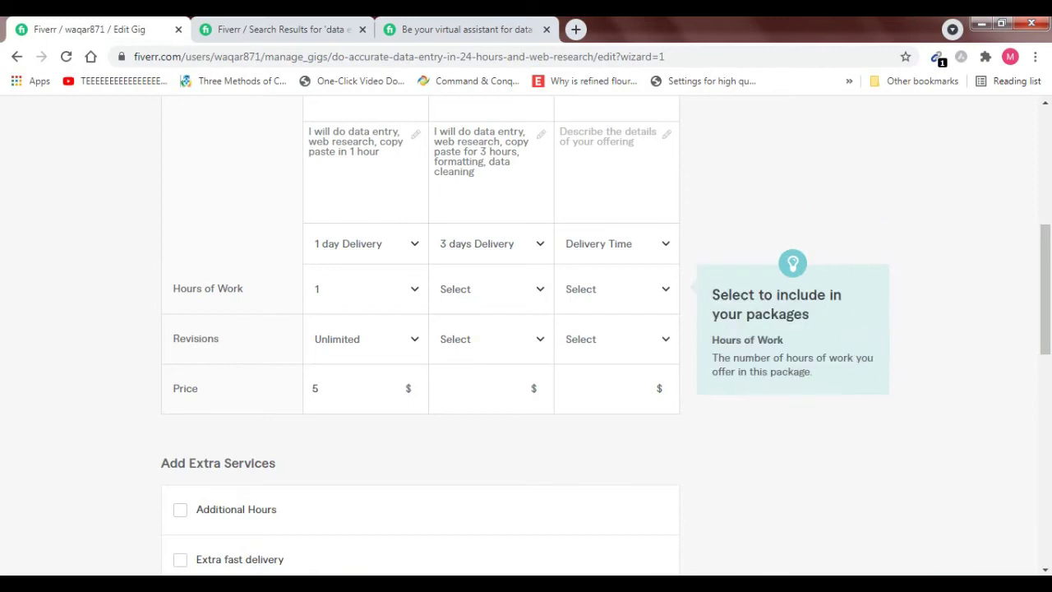
Configure the Standard package with 3 hours of work, Unlimited revisions and a $15 price.
left_click(491, 289)
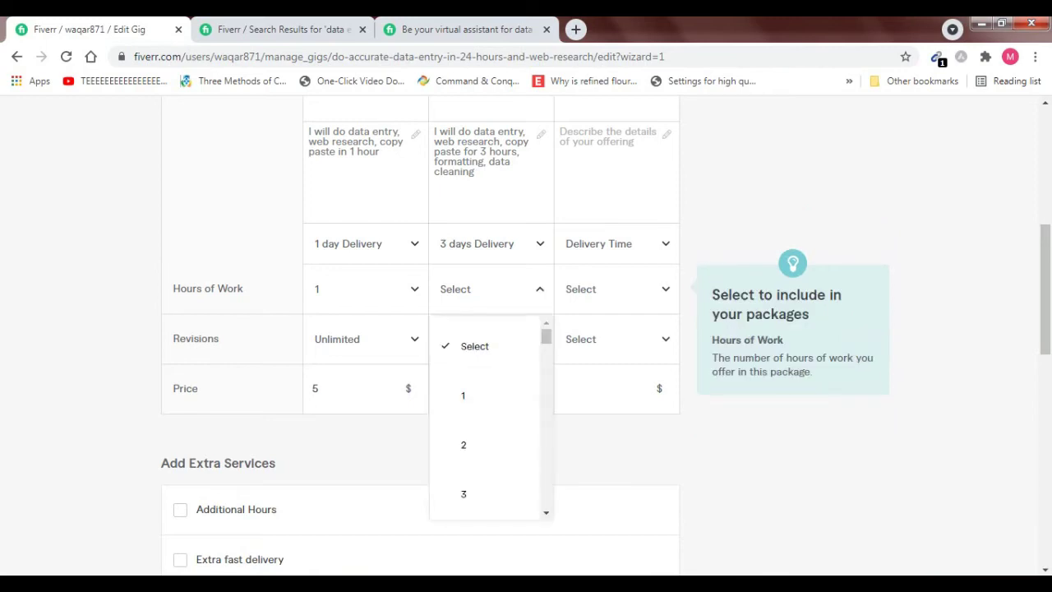
left_click(464, 494)
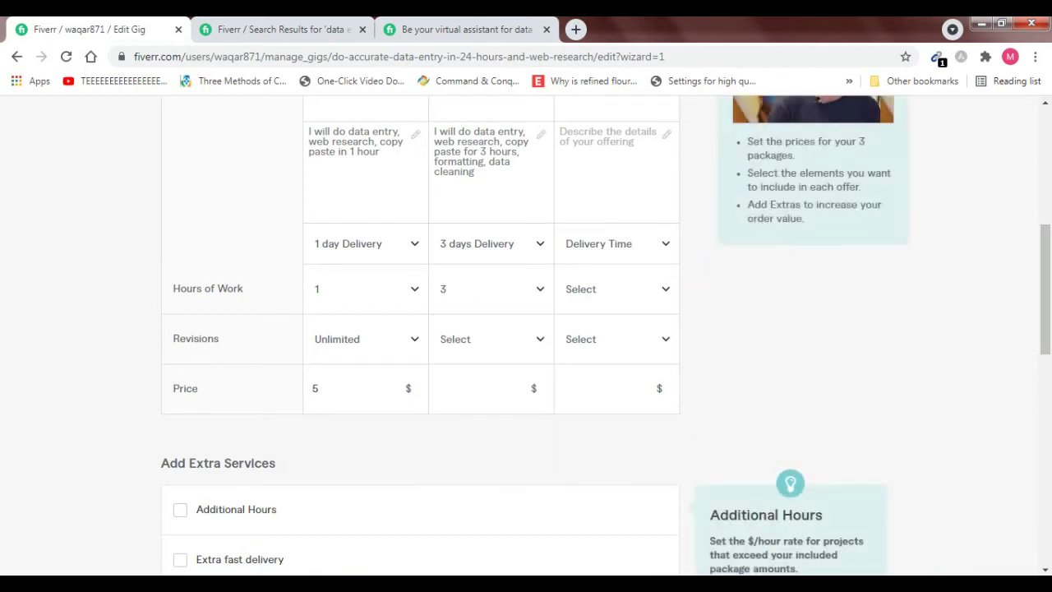
scroll(464, 494, "down", 1)
left_click_drag(1045, 298, 1045, 300)
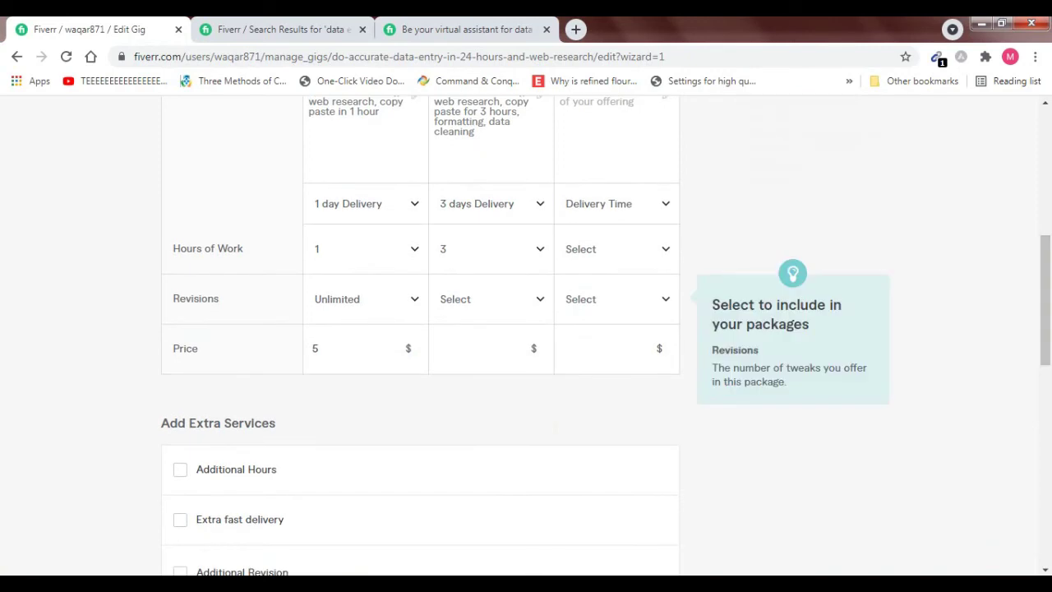
left_click(492, 300)
left_click_drag(547, 370, 547, 487)
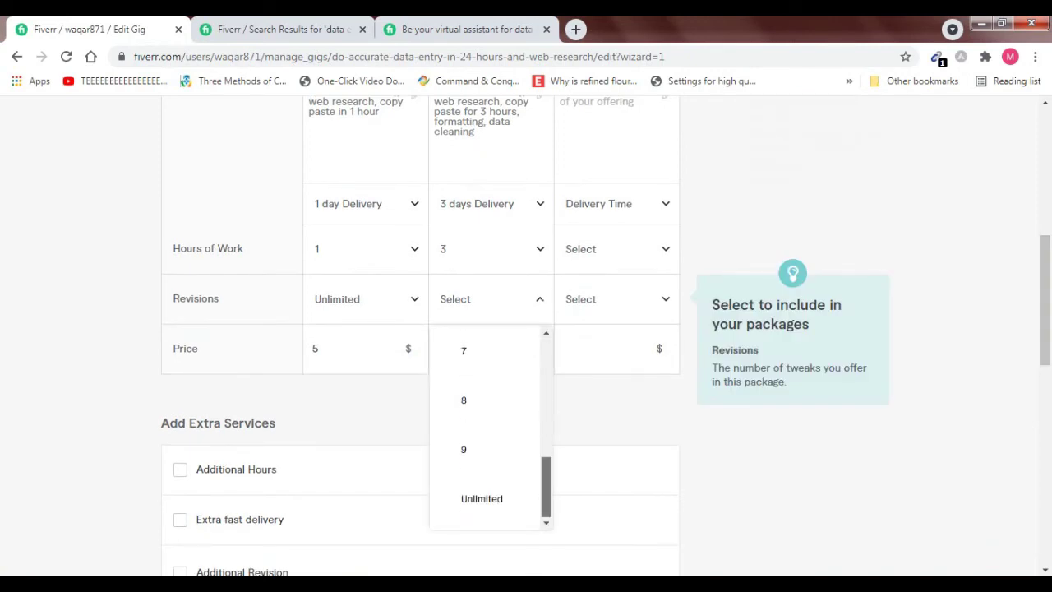
left_click(481, 498)
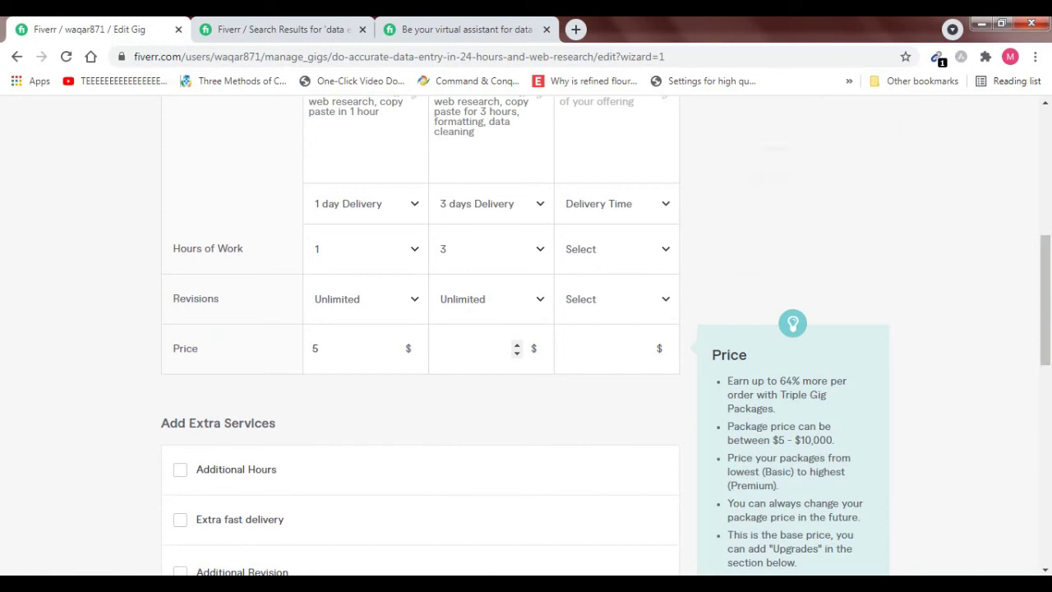
type("15")
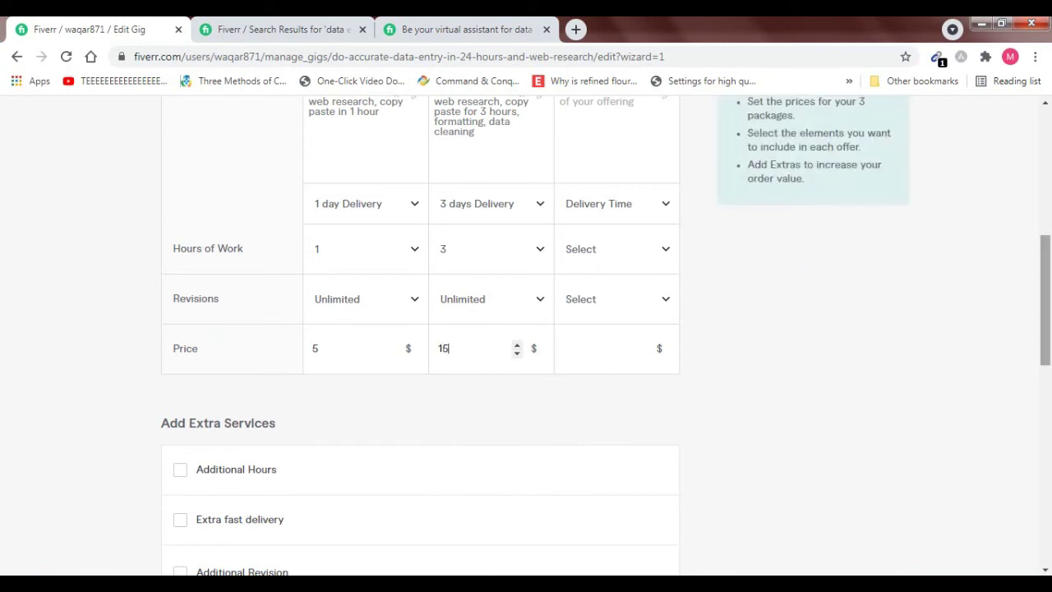
Name the Premium package "Premium Data Entry".
scroll(526, 329, "up", 2)
left_click(610, 167)
type("Premi")
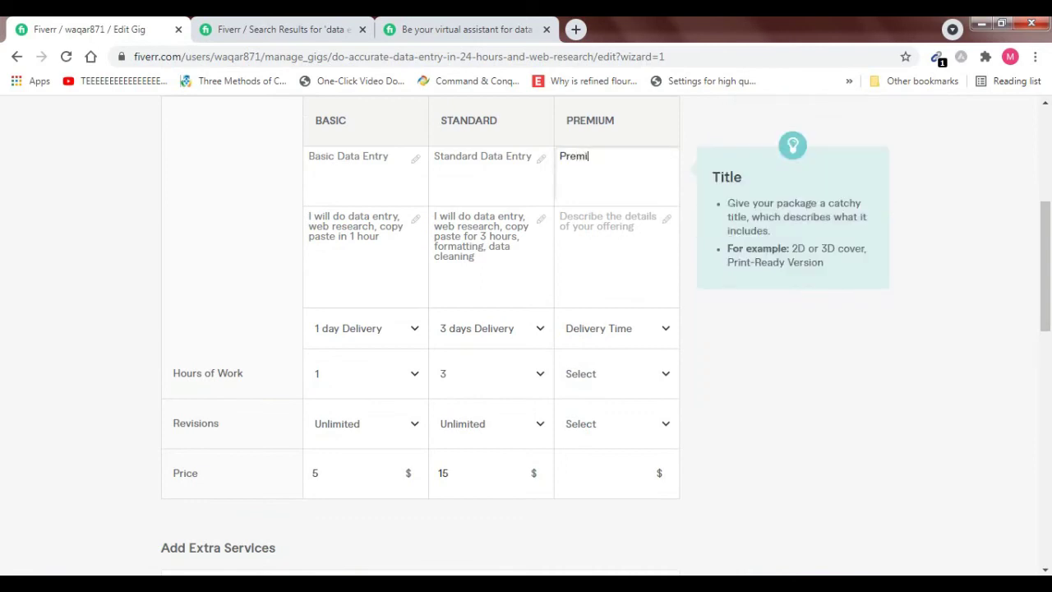
type("um Data Entry")
key("Tab")
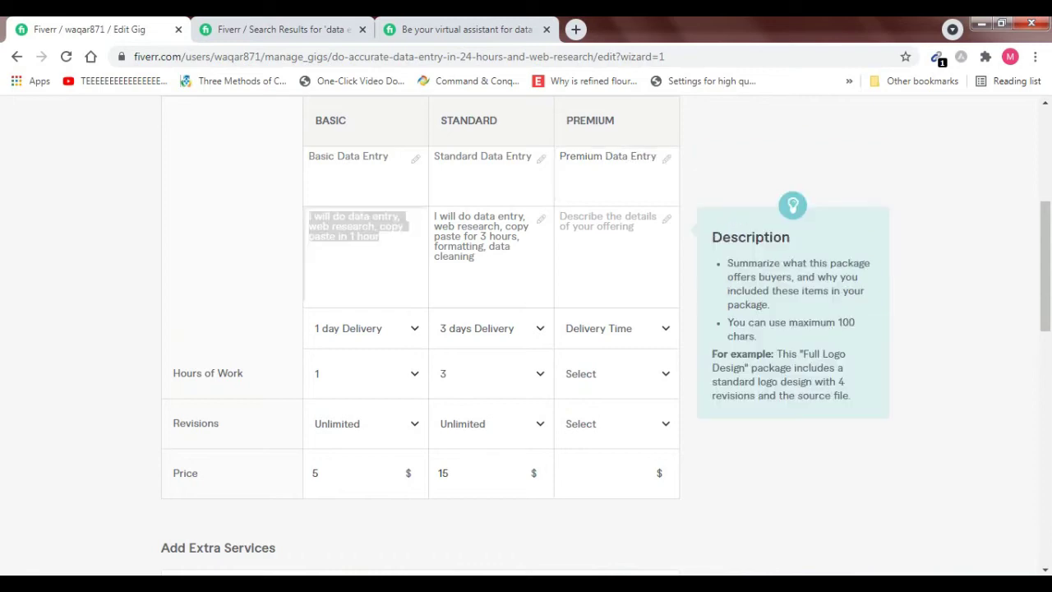
Copy the Standard package's description into the Premium package's description.
key("Tab")
key("Tab")
key("shift+Tab")
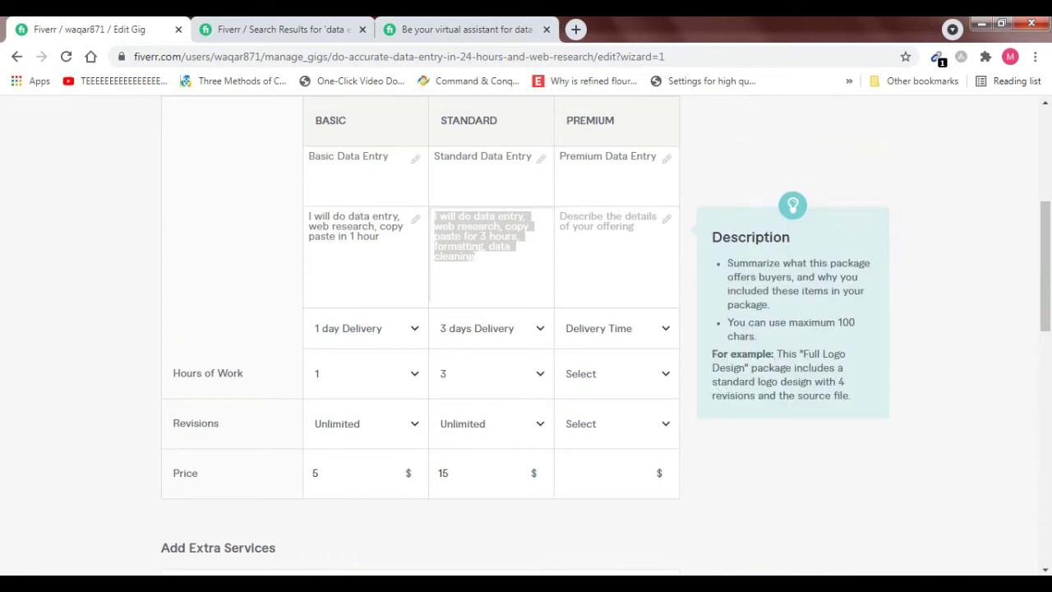
key("ctrl+c")
key("Tab")
key("ctrl+v")
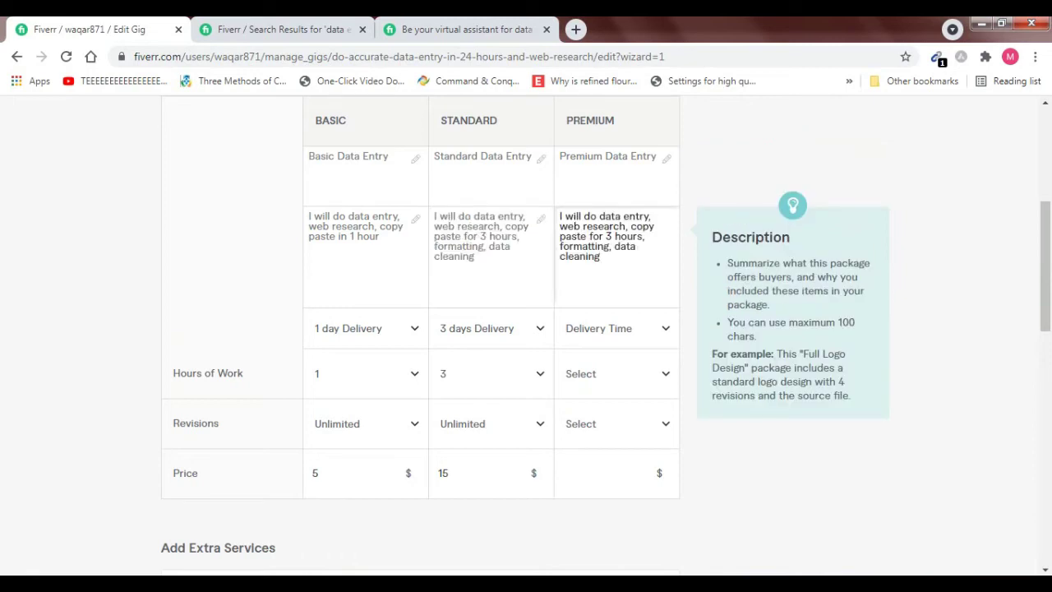
Change the Premium package's description to 10 hours and add "and analysis" after "data cleaning".
left_click_drag(606, 237, 612, 237)
type("10")
left_click(601, 256)
type("and analysis")
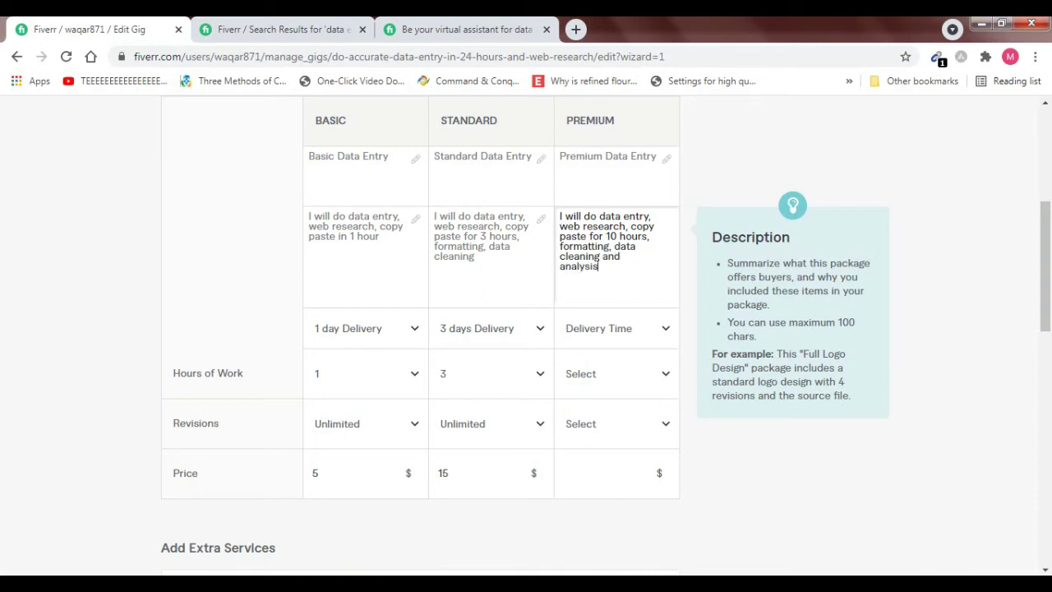
Set the Premium package's delivery time to 5 days.
left_click(616, 329)
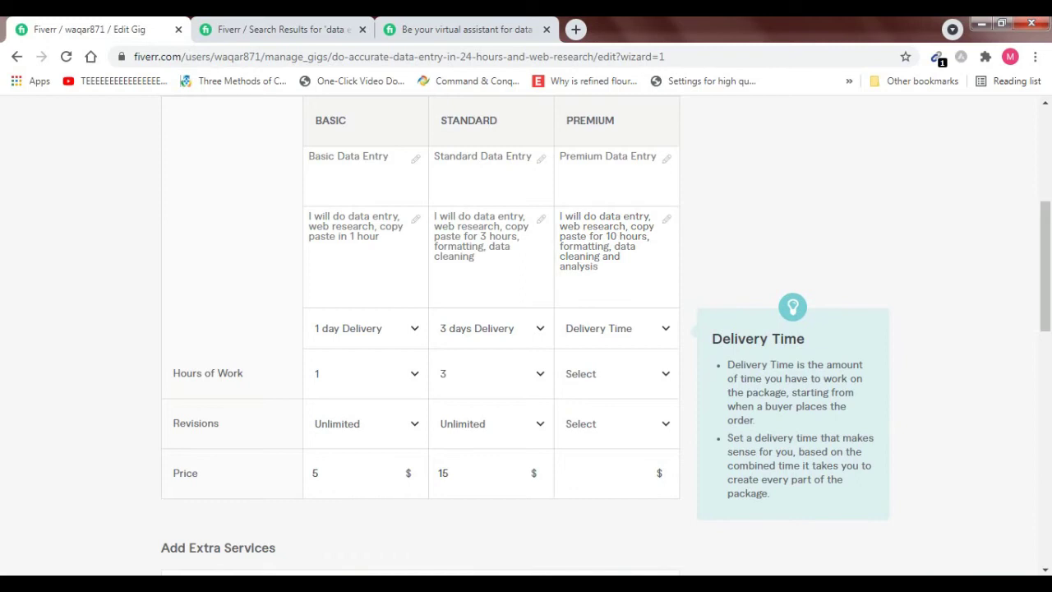
scroll(617, 456, "down", 3)
scroll(617, 457, "down", 2)
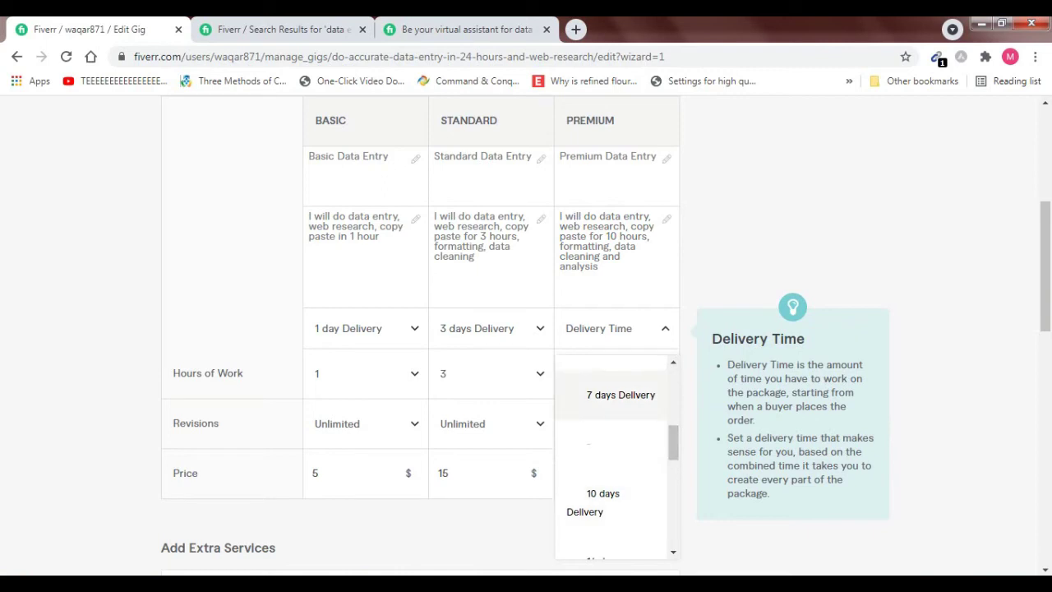
scroll(616, 457, "up", 2)
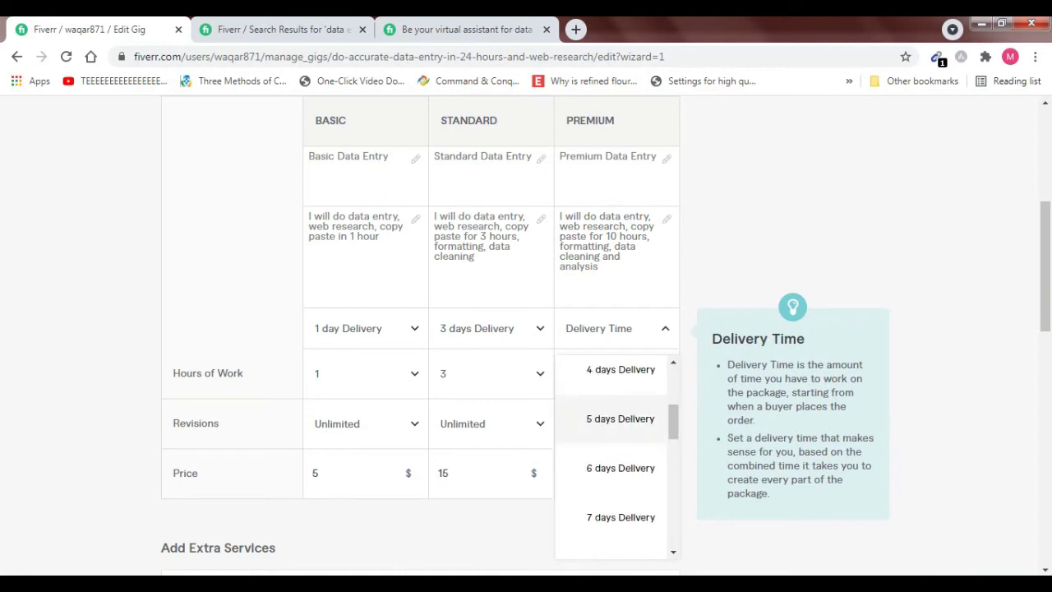
left_click(620, 419)
Set the Premium package's hours of work to 10.
scroll(617, 329, "down", 2)
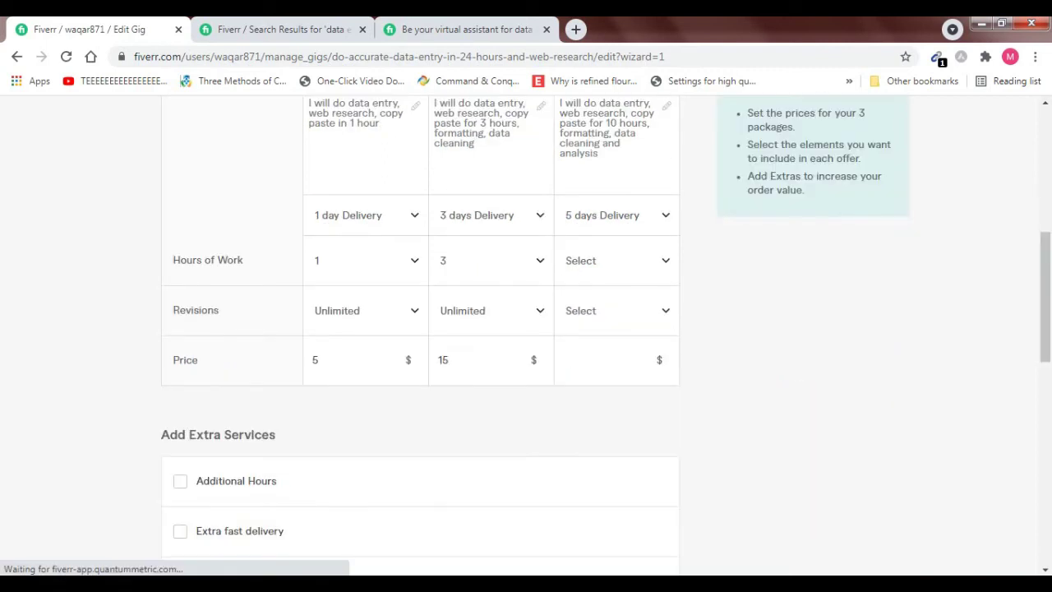
left_click(616, 261)
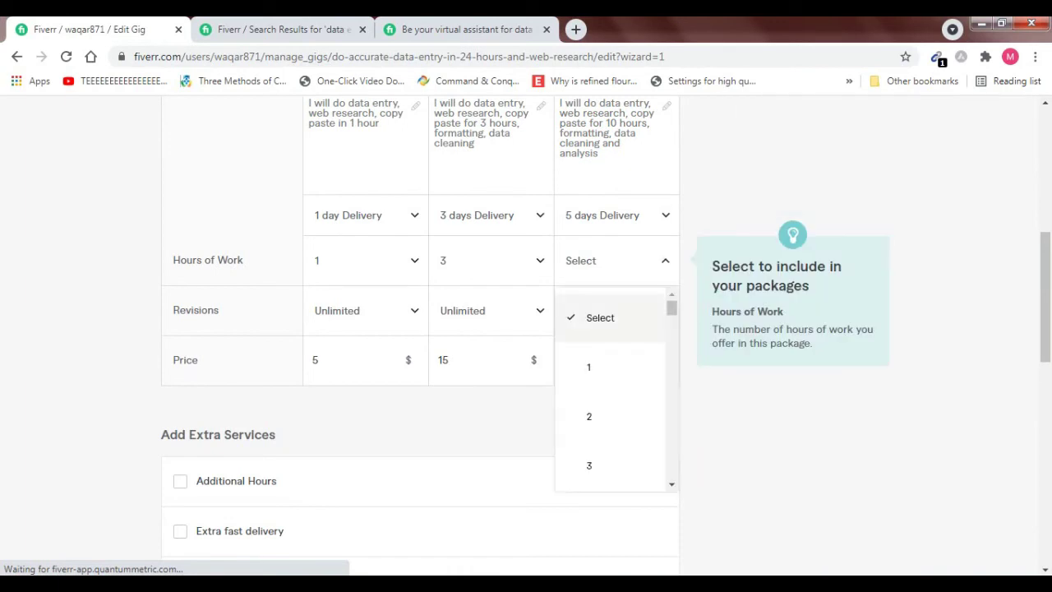
left_click(671, 485)
left_click(671, 485)
left_click(671, 485)
left_click(672, 485)
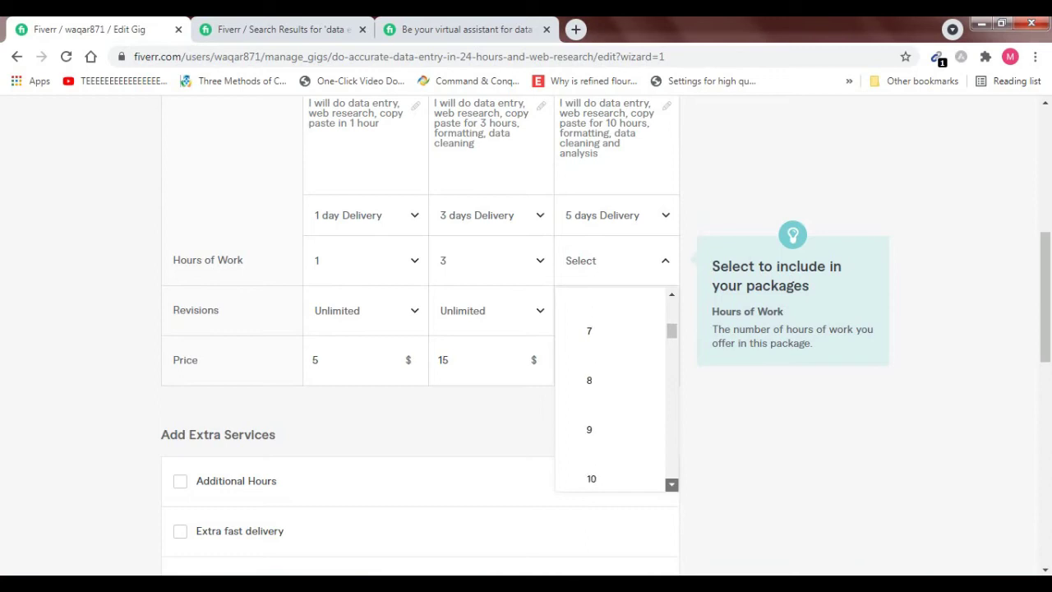
left_click(589, 471)
Set the Premium package's price to $50.
scroll(605, 325, "up", 3)
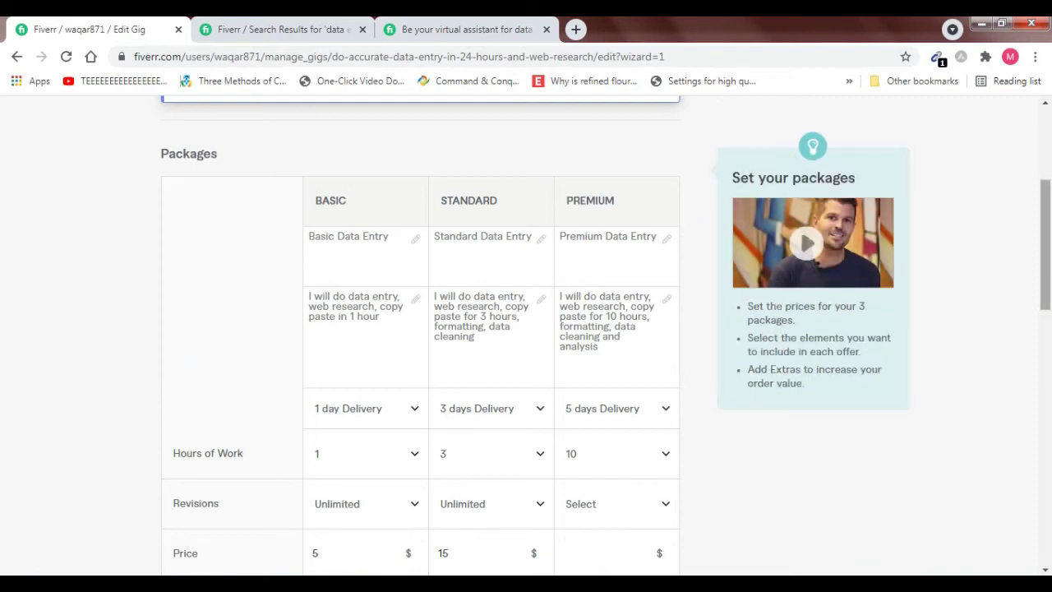
scroll(527, 329, "down", 3)
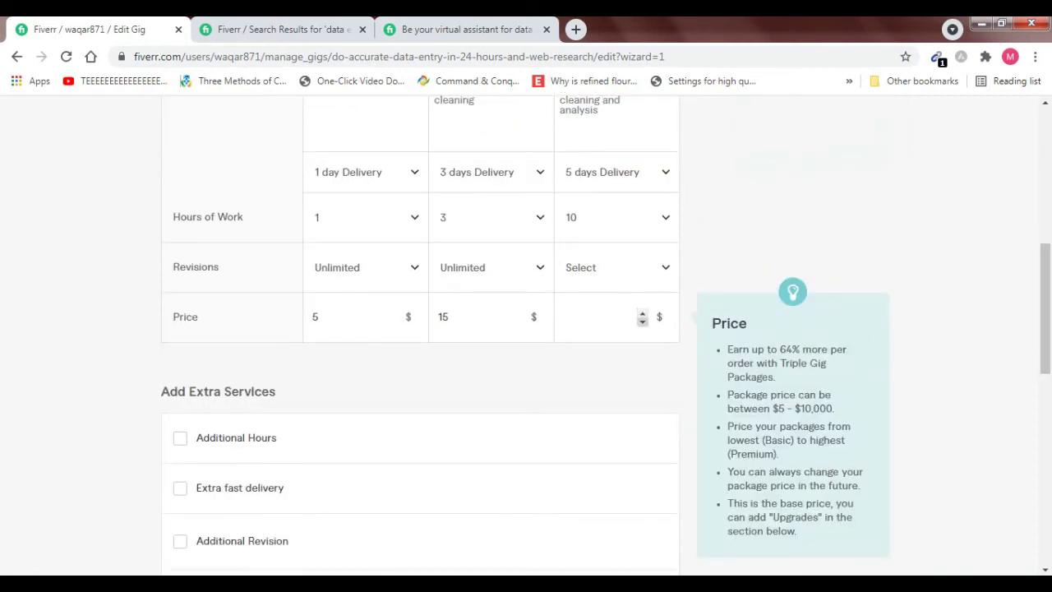
left_click(643, 313)
left_click(643, 313)
left_click(643, 313)
left_click(643, 313)
left_click(643, 314)
left_click(643, 314)
left_click(643, 313)
left_click(643, 313)
left_click(643, 313)
left_click(643, 313)
Enable the Additional Hours extra service and charge $5 per additional 1 hour of work for the Basic package.
scroll(526, 329, "down", 3)
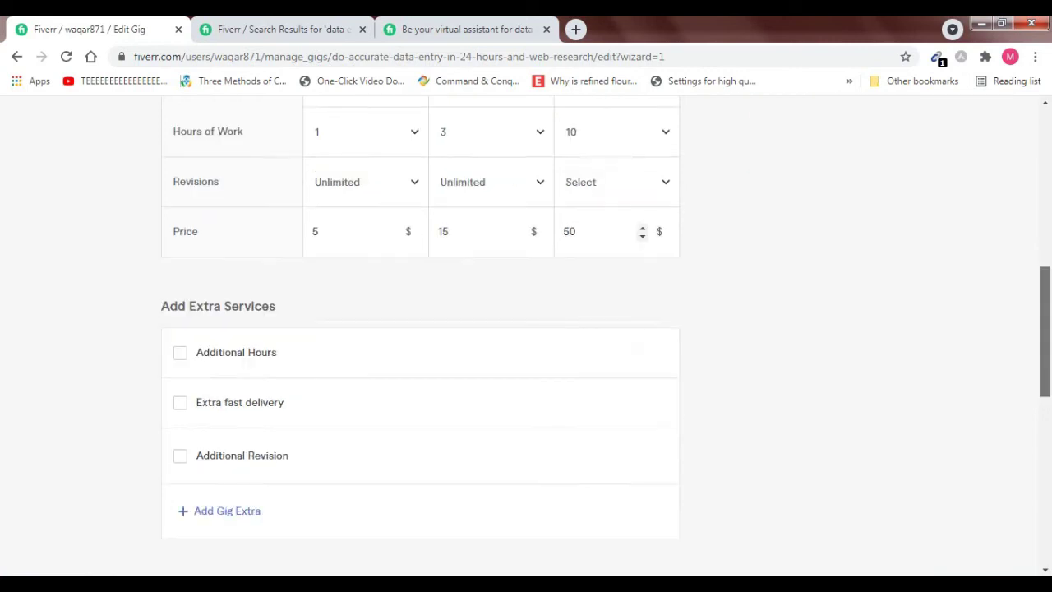
left_click(180, 256)
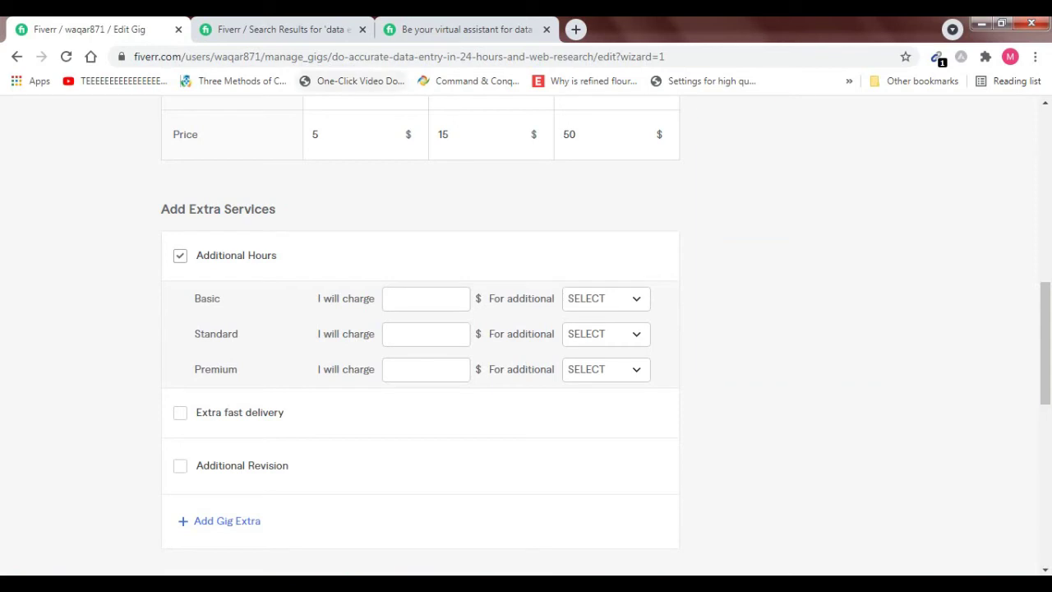
left_click(426, 299)
type("5")
left_click(636, 298)
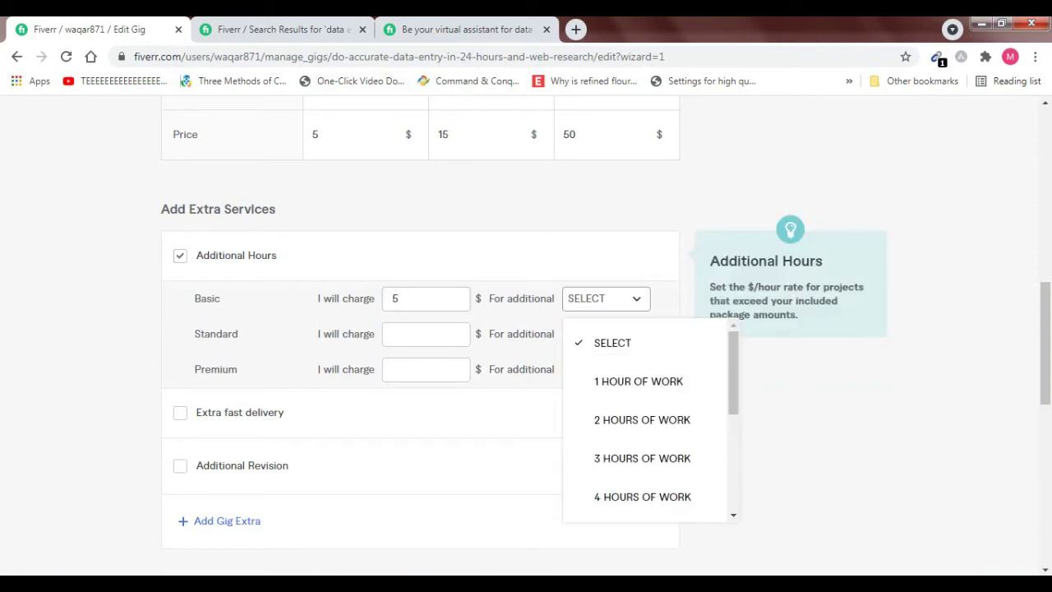
key("Down")
key("Return")
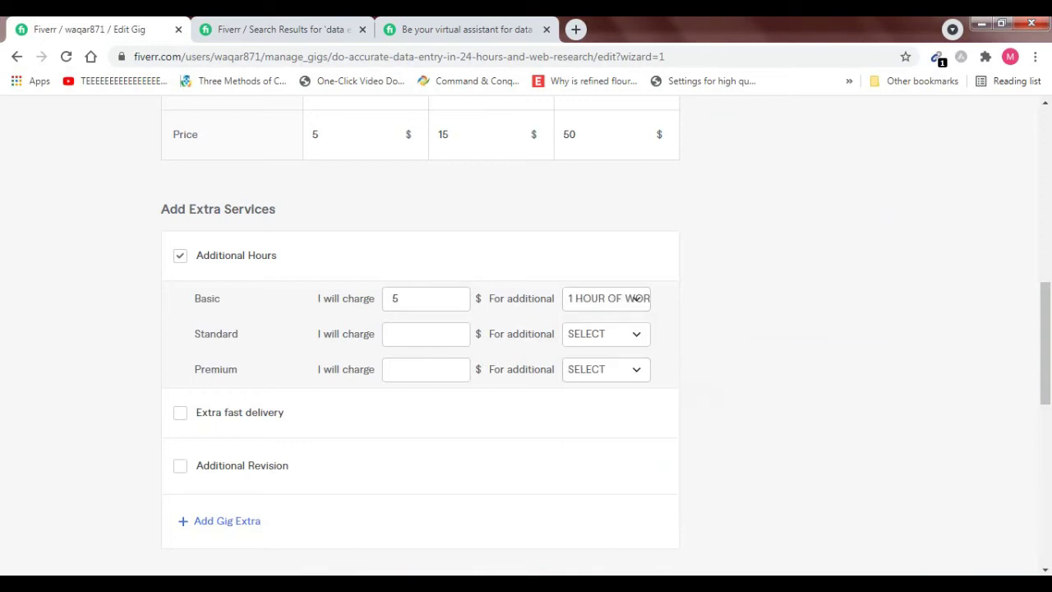
scroll(636, 299, "down", 2)
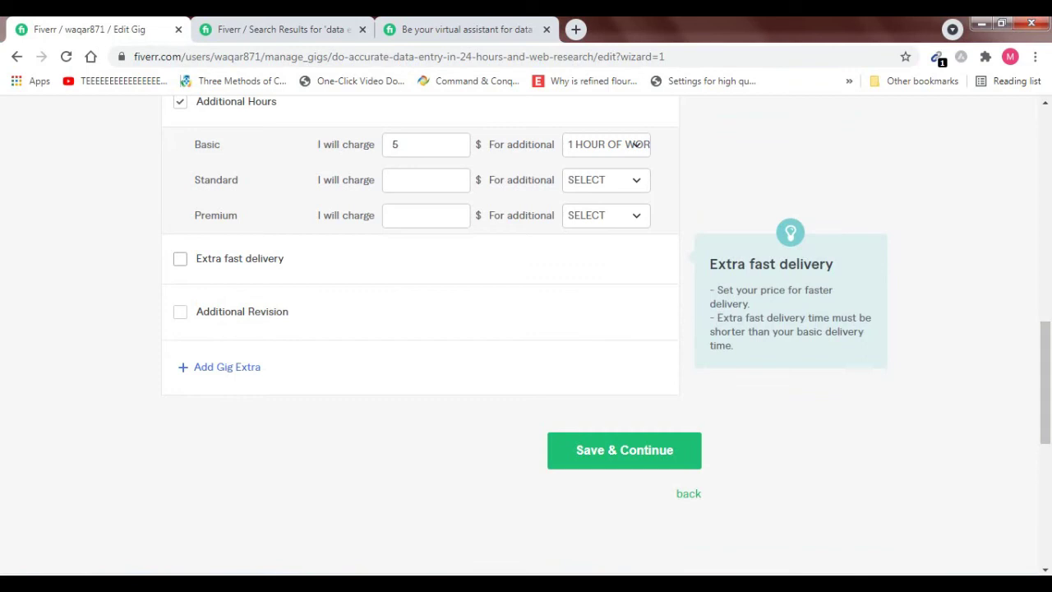
left_click(180, 259)
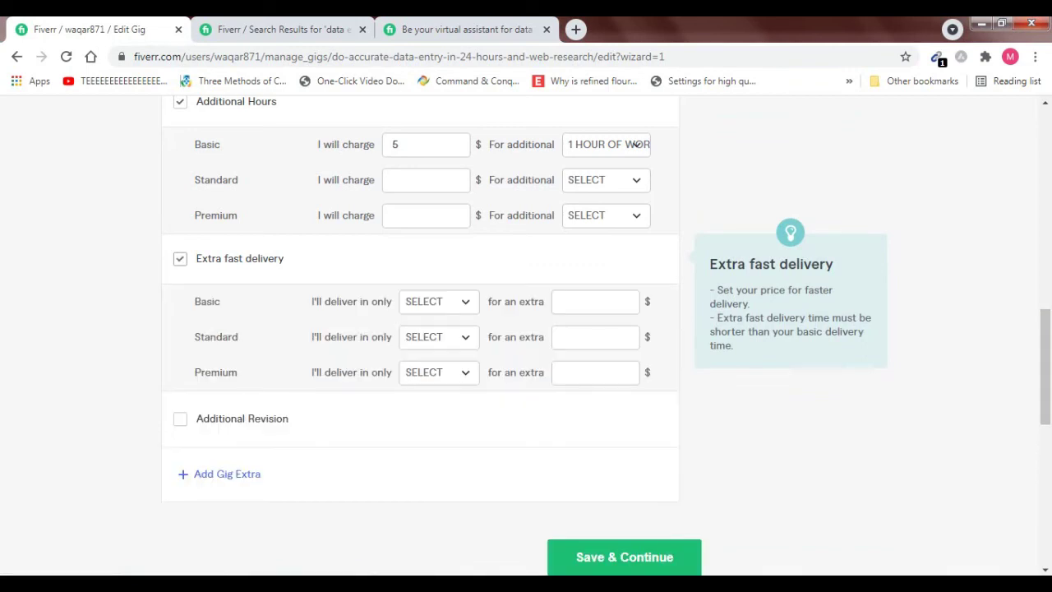
left_click(180, 258)
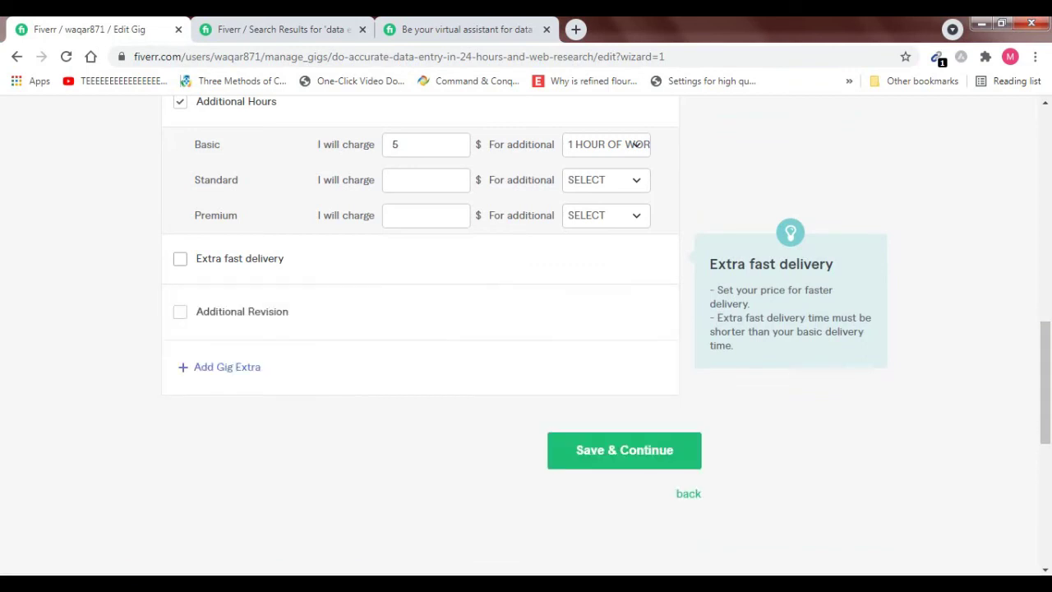
left_click(180, 312)
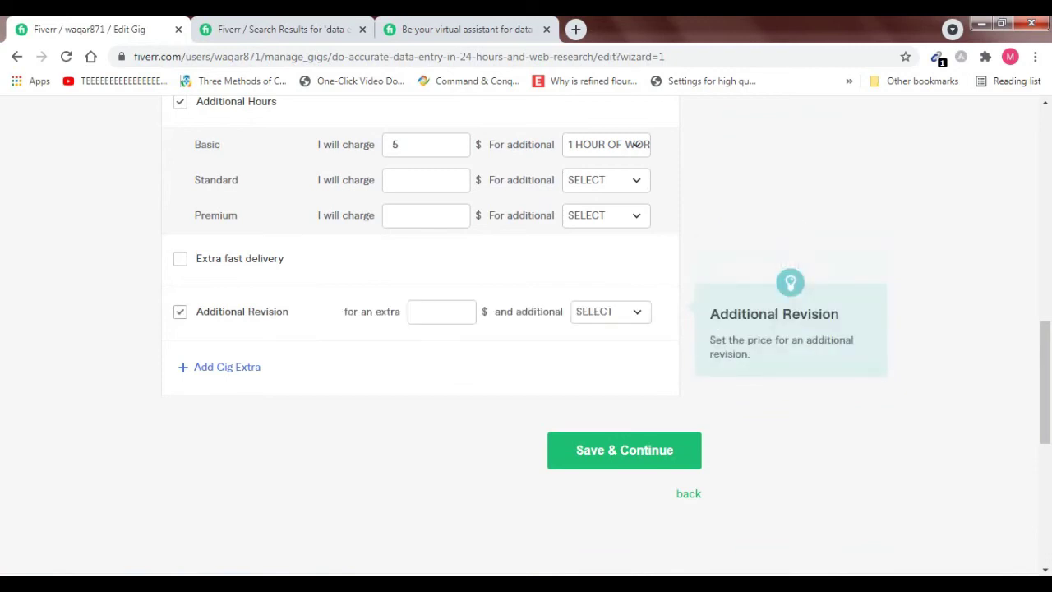
left_click(180, 312)
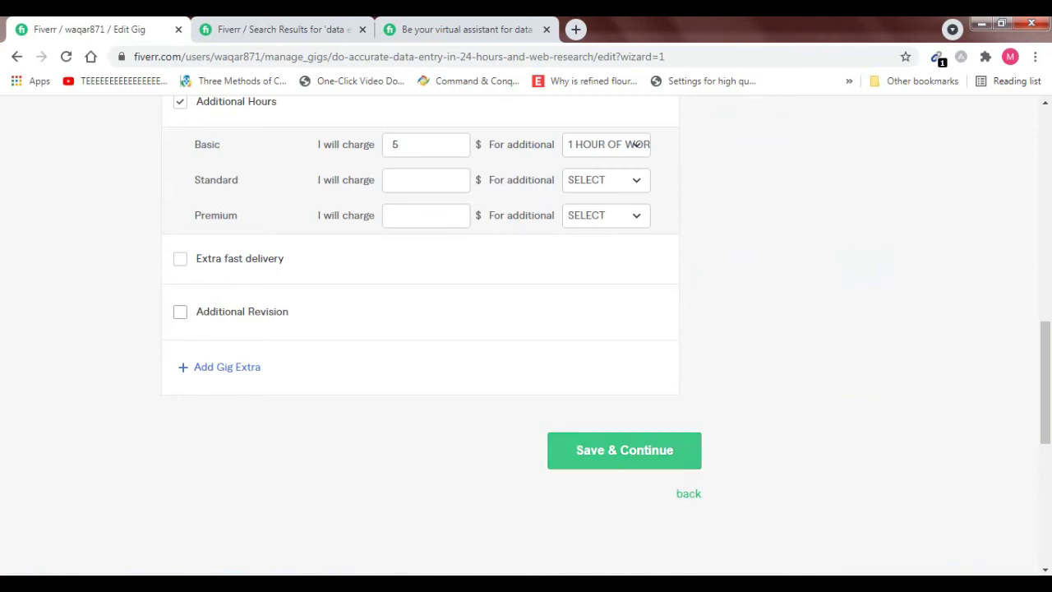
Set the Additional Hours extra for the Standard package to $5 per additional 1 hour of work.
left_click(624, 450)
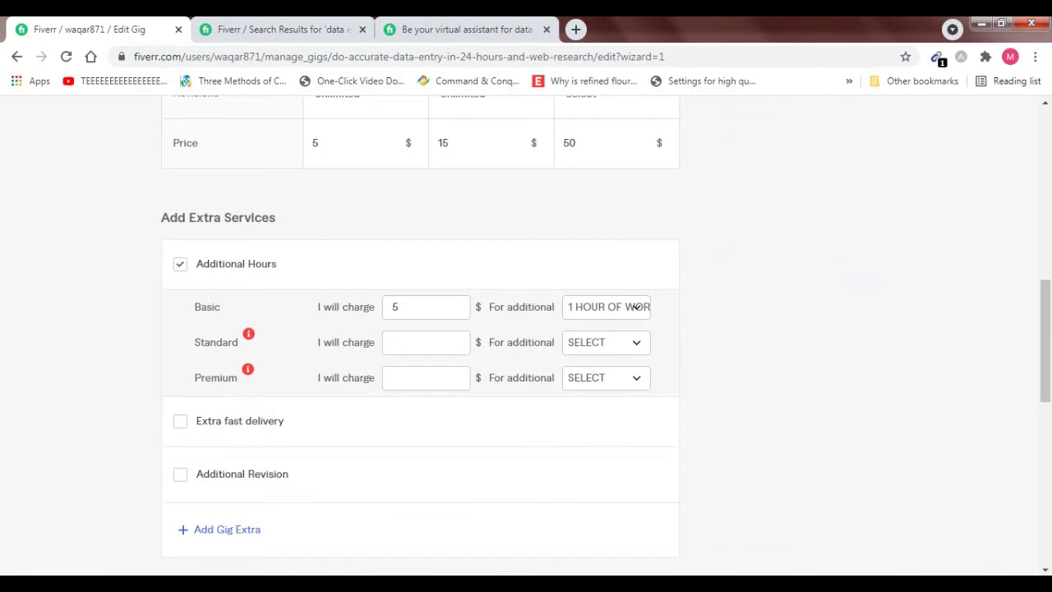
left_click(426, 343)
type("5")
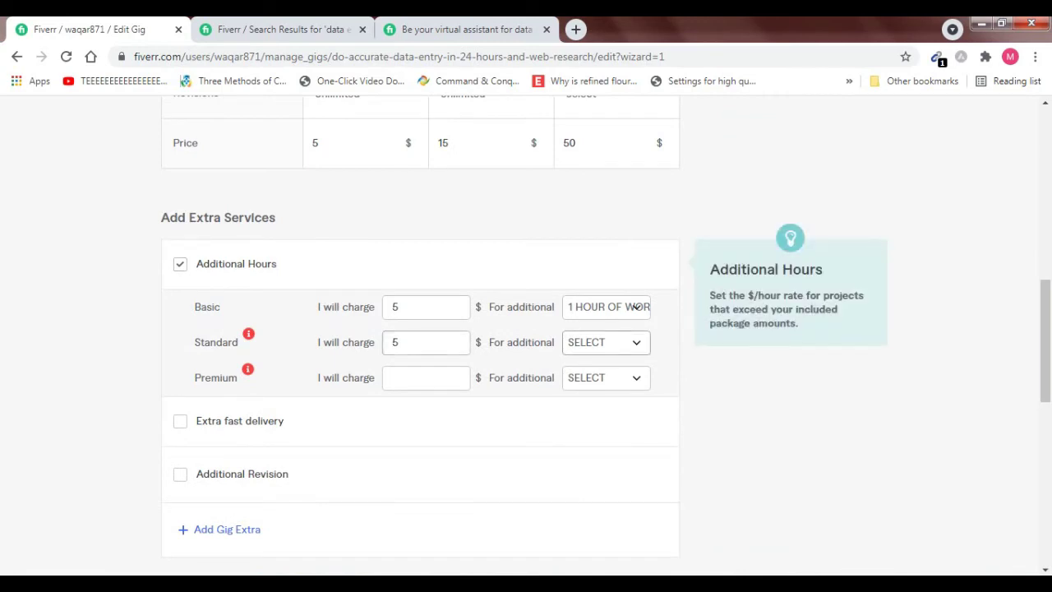
key("space")
key("Down")
key("Return")
key("Tab")
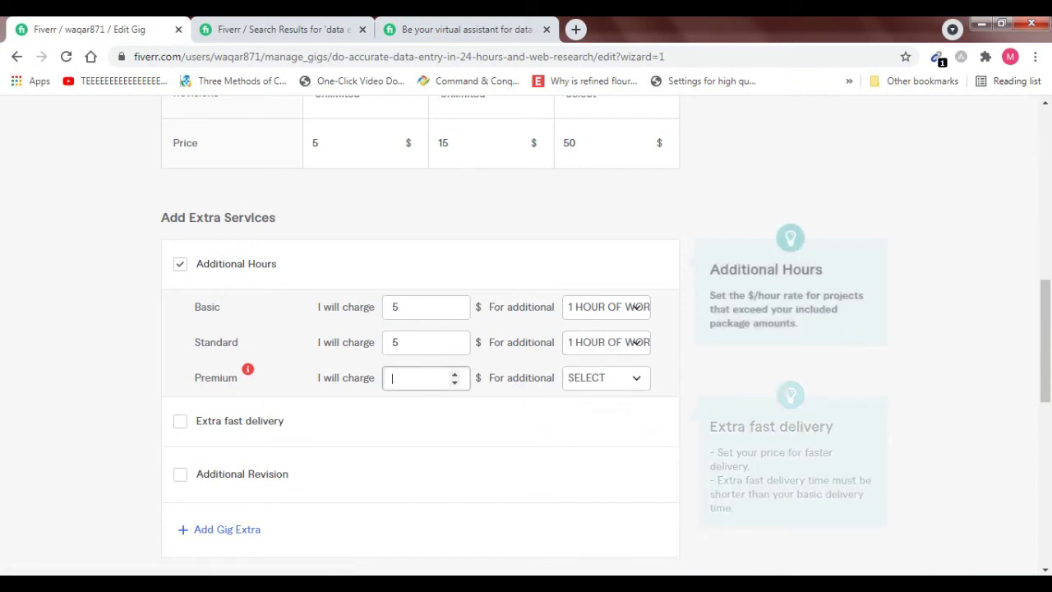
Set the Premium package's Additional Hours extra to $5 per additional 1 hour of work, and save the pricing to continue.
type("5")
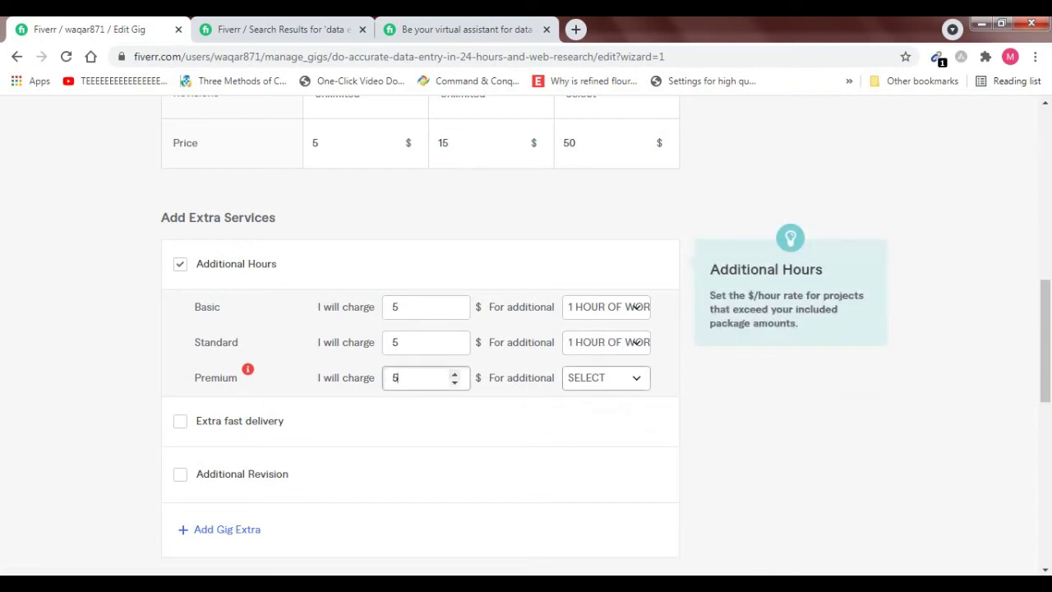
key("Tab")
key("space")
key("Down")
key("Return")
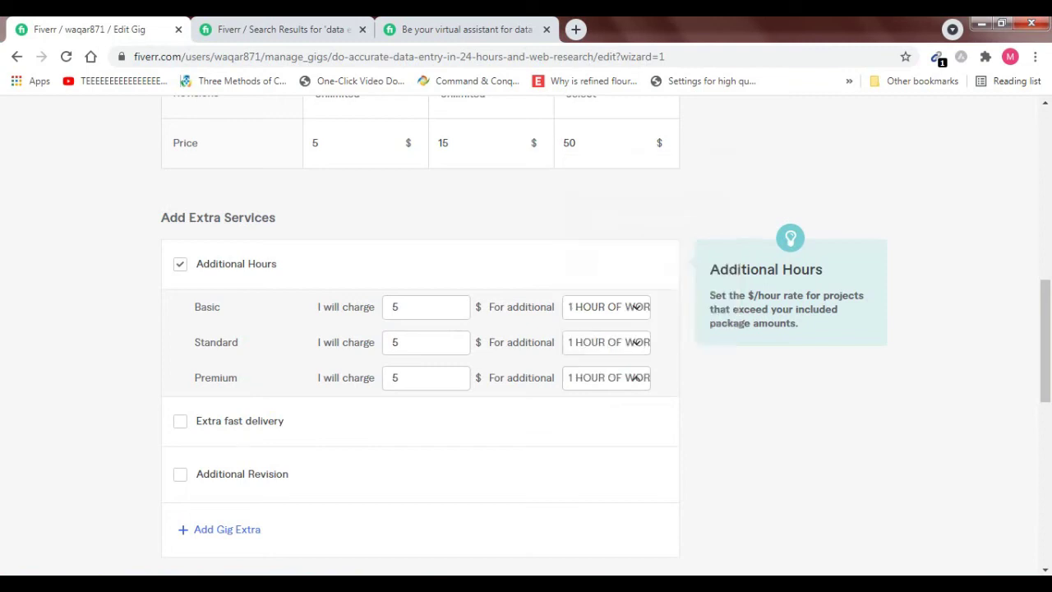
scroll(526, 329, "down", 6)
left_click(564, 127)
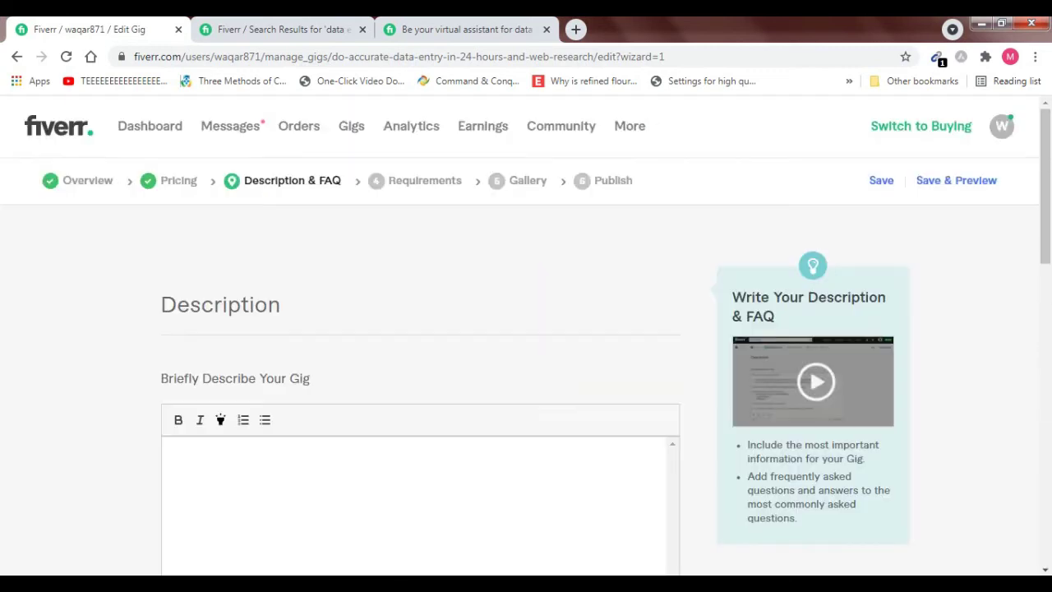
Copy the gig description from "Hi," through the tags line in the Notepad draft and paste it into the Fiverr gig description.
left_click_drag(1046, 186, 1046, 238)
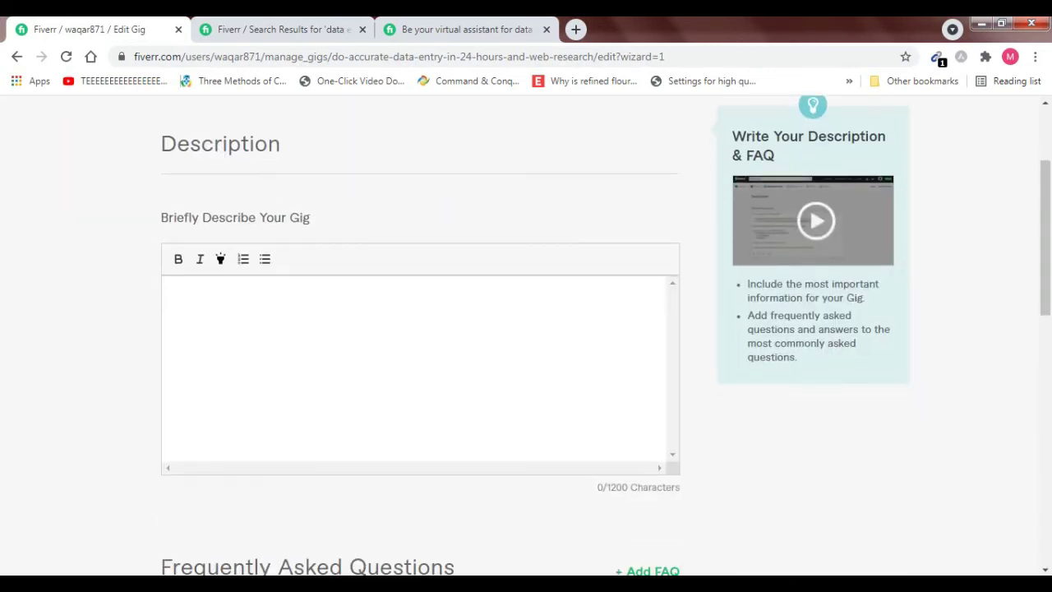
left_click(173, 293)
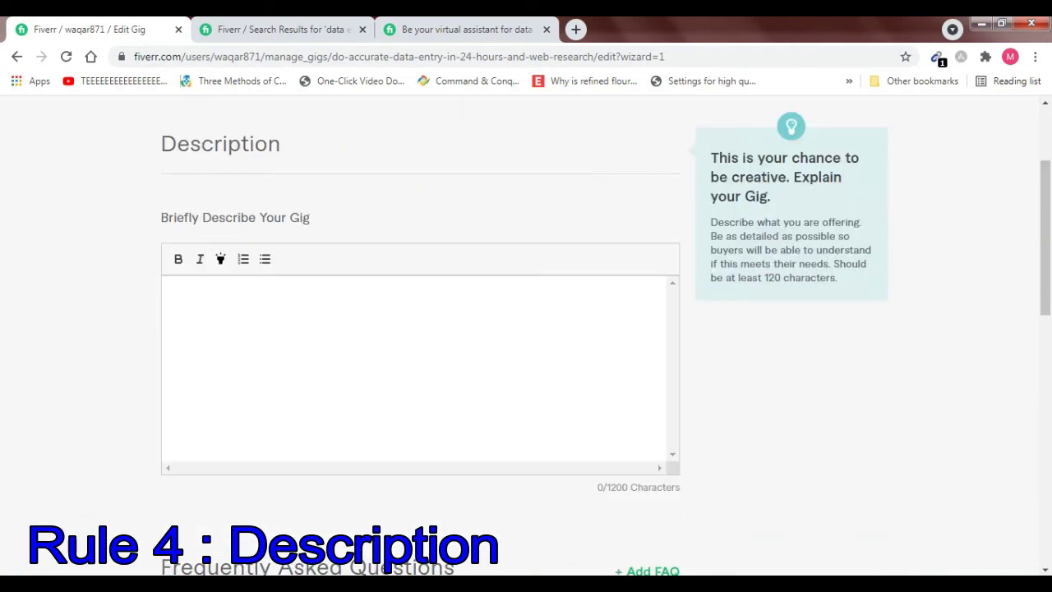
key("alt+Tab")
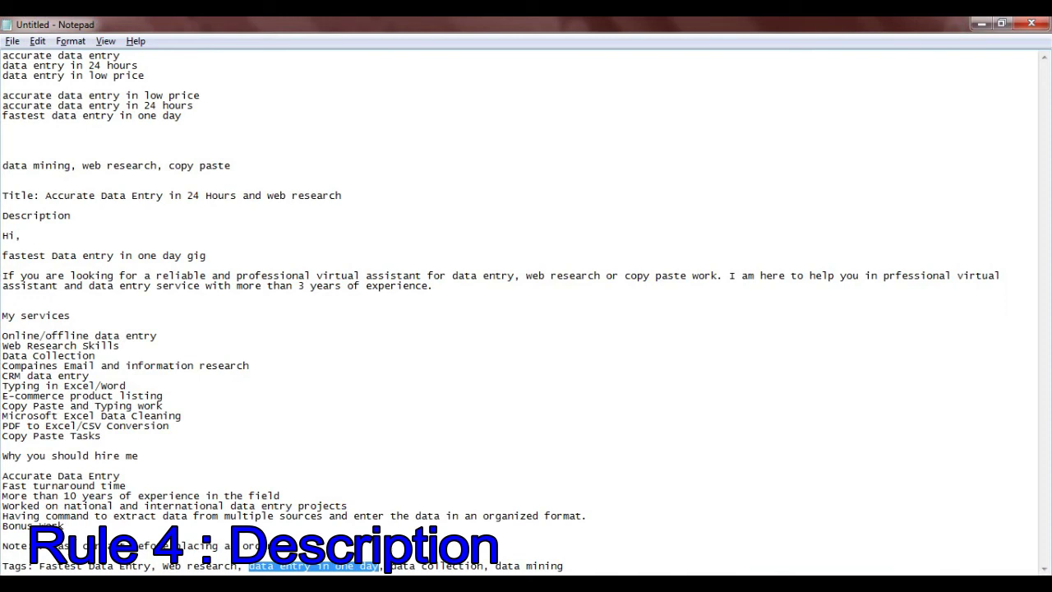
left_click_drag(3, 235, 592, 568)
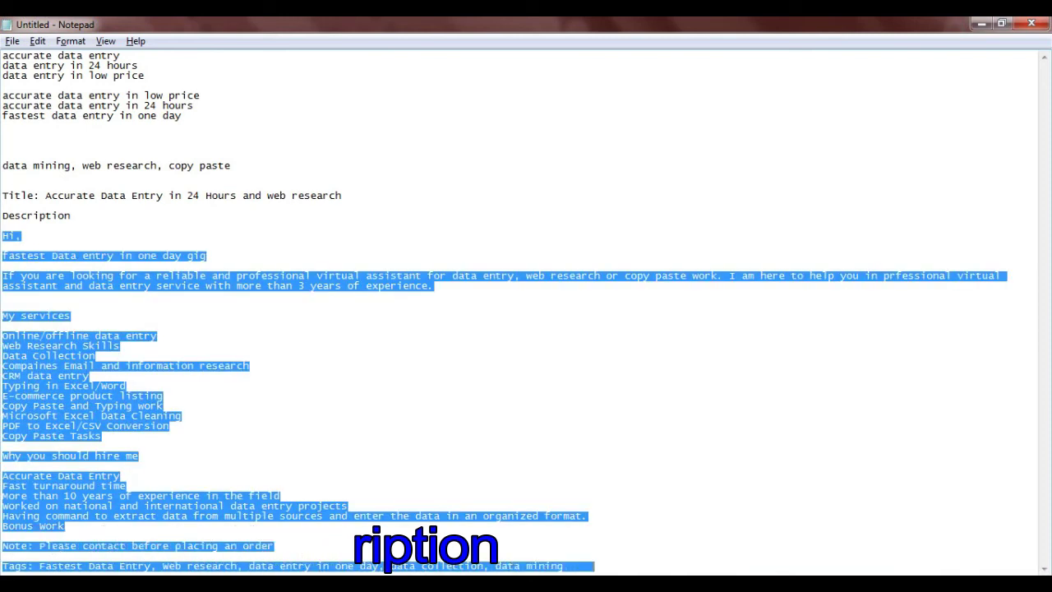
key("alt+Tab")
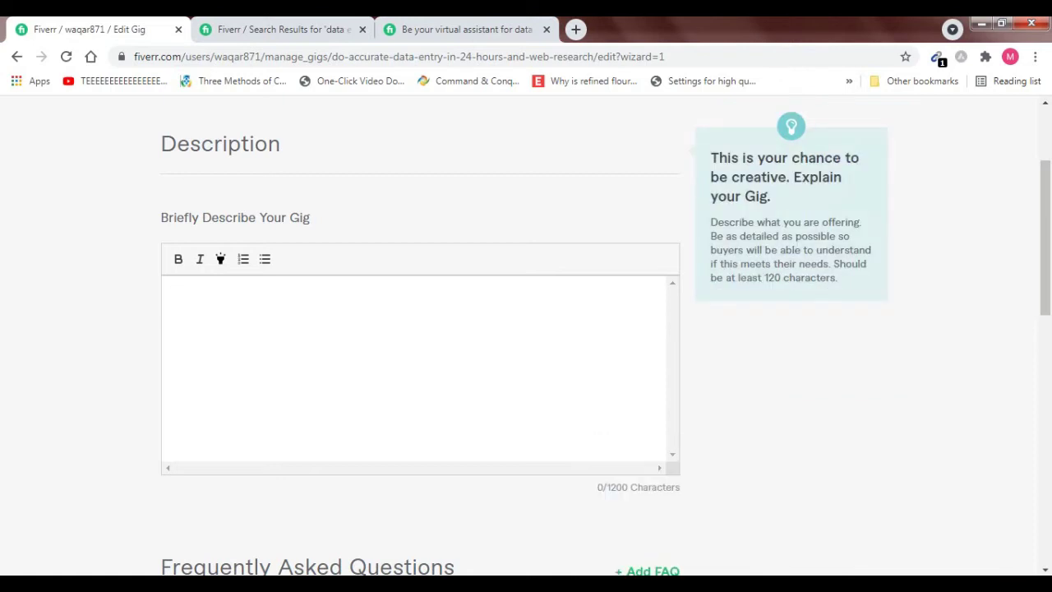
key("ctrl+v")
Replace "fastest" with "Accurate" in the opening "Data entry in one day gig" line of the description.
scroll(411, 370, "up", 6)
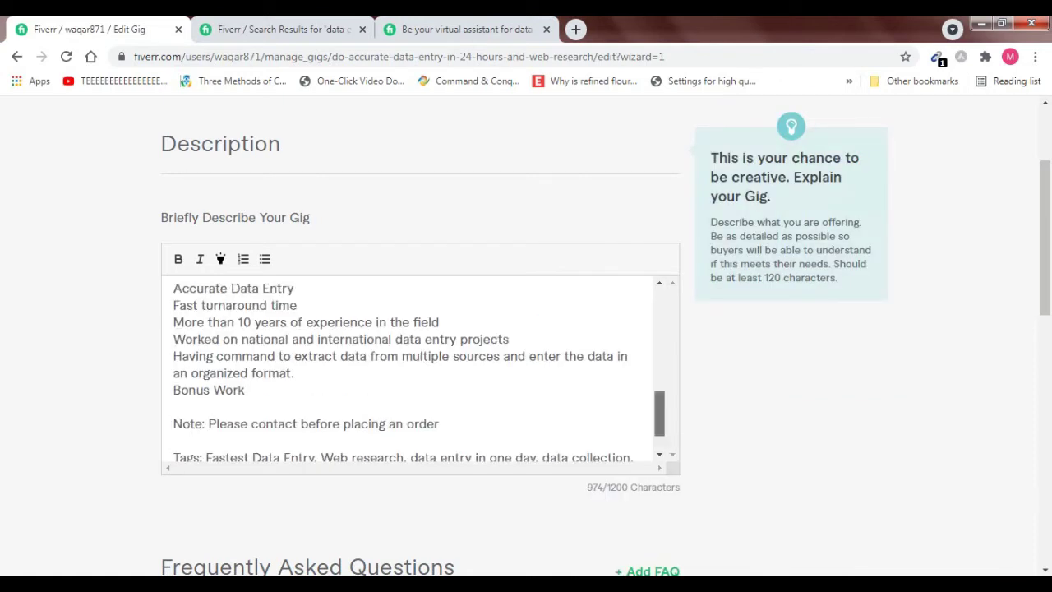
left_click_drag(366, 327, 359, 327)
double_click(194, 327)
key("BackSpace")
type("Accurate")
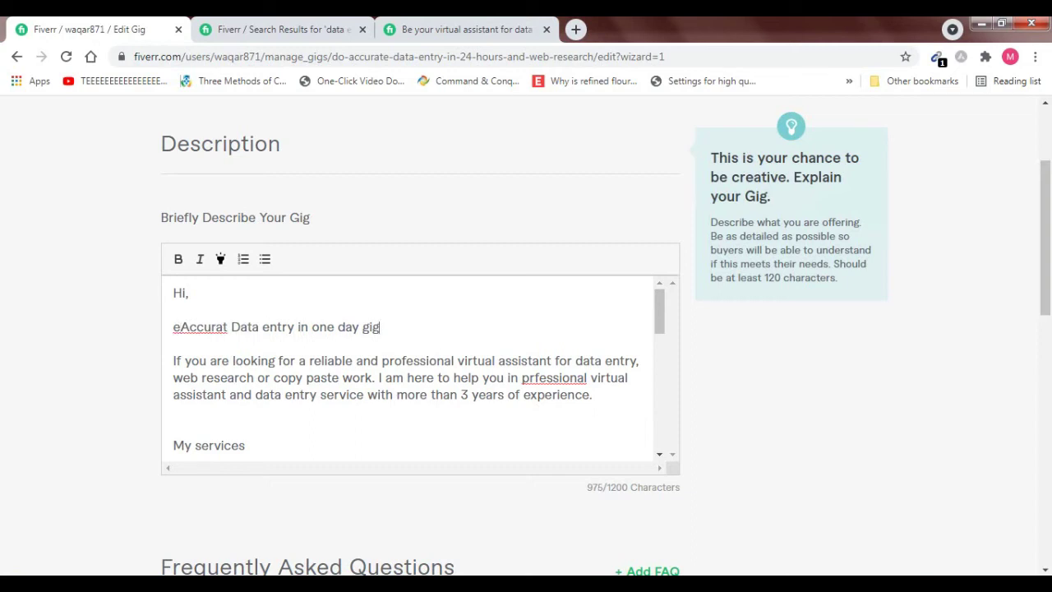
key("BackSpace")
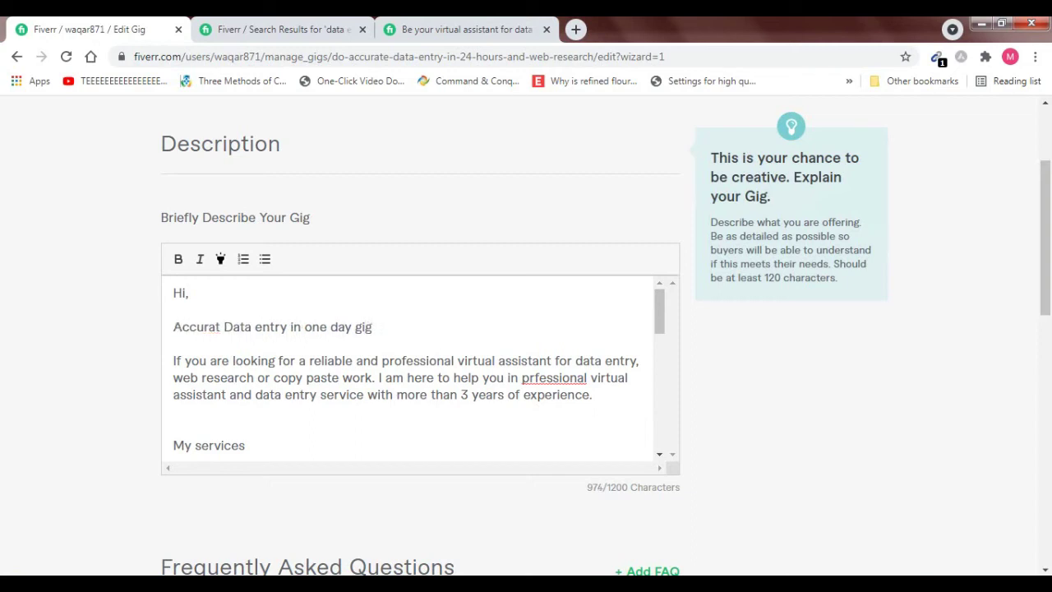
type("e")
Delete the "Hi," greeting and the blank line above the description's "Accurate Data entry in one day gig" headline.
key("shift+Home")
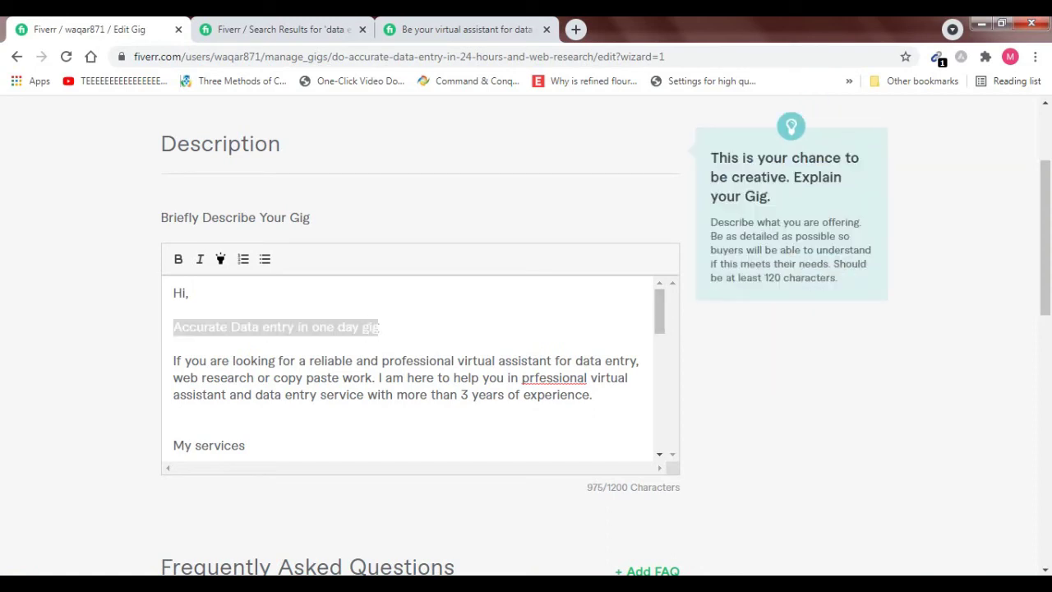
key("Up")
key("shift+Up")
key("BackSpace")
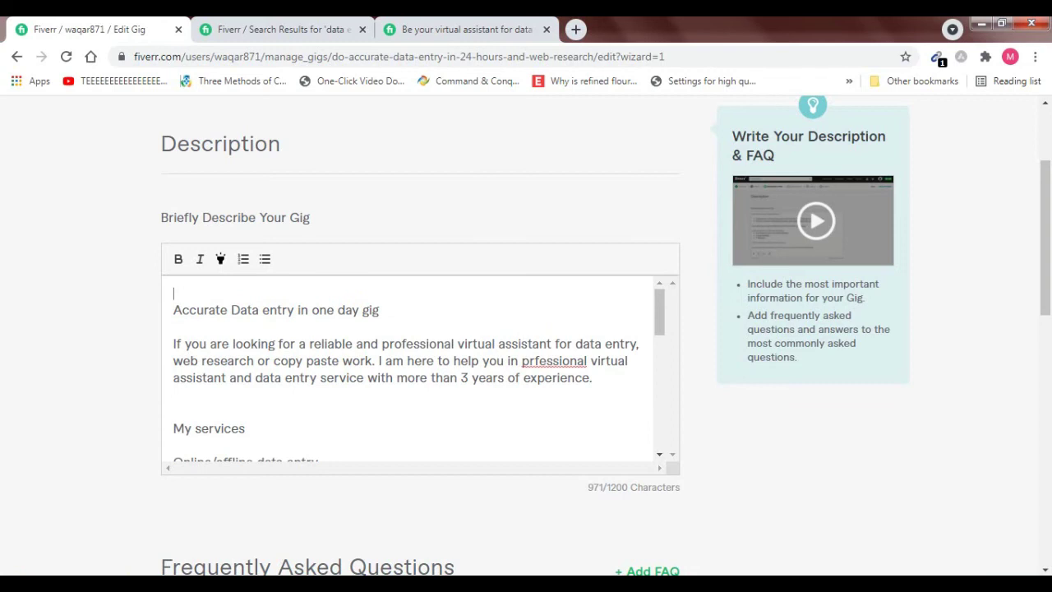
key("Delete")
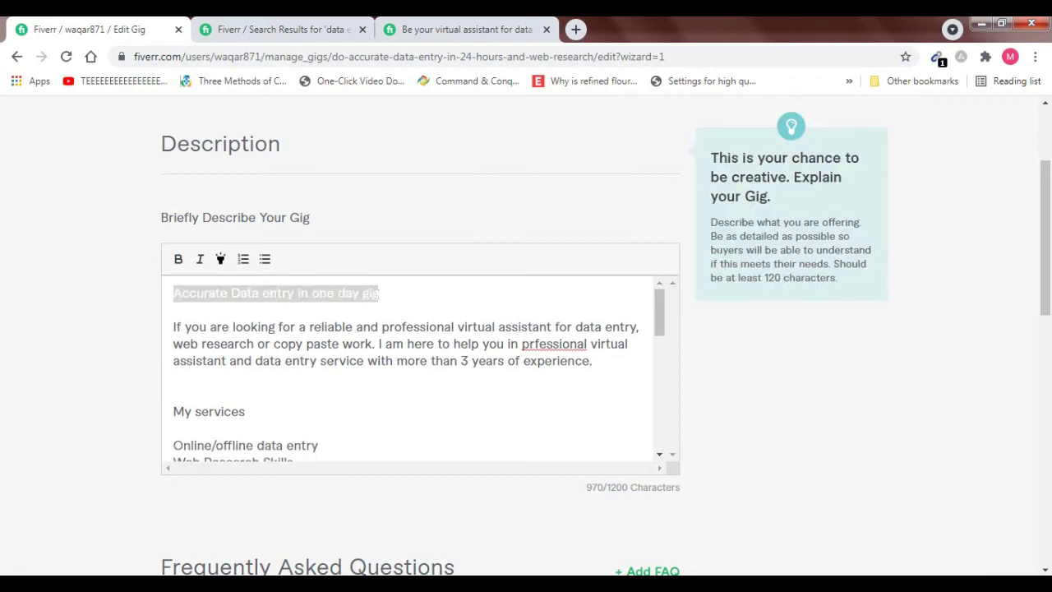
Make the "Accurate Data entry in one day gig" headline bold and highlighted.
key("ctrl+b")
left_click(221, 259)
left_click(231, 327)
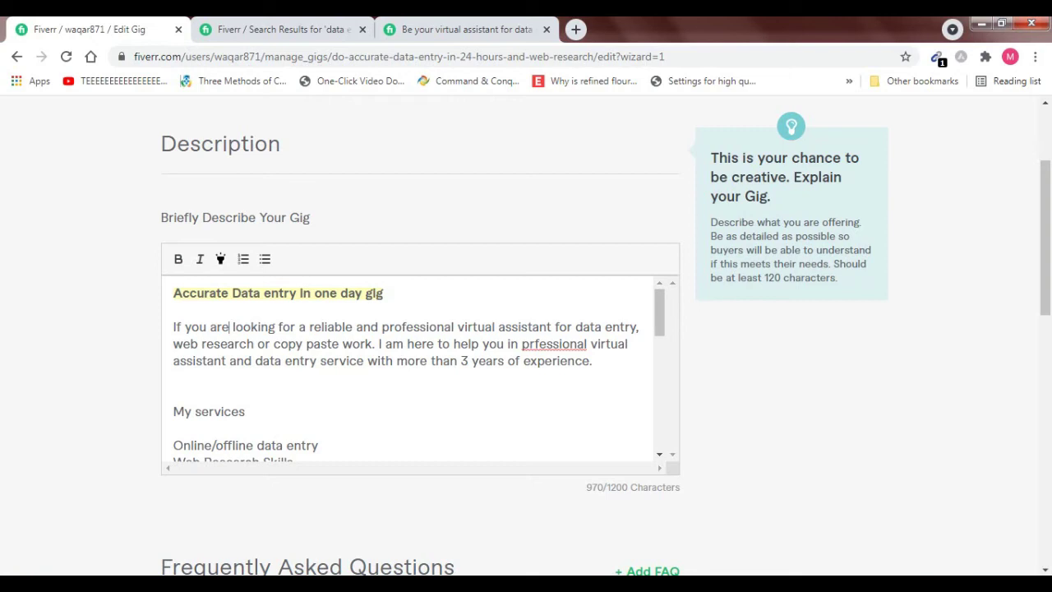
Insert "and web research" after "Data entry" in the headline, and correct "prfessional" to "professional" in the paragraph below.
type("and web res")
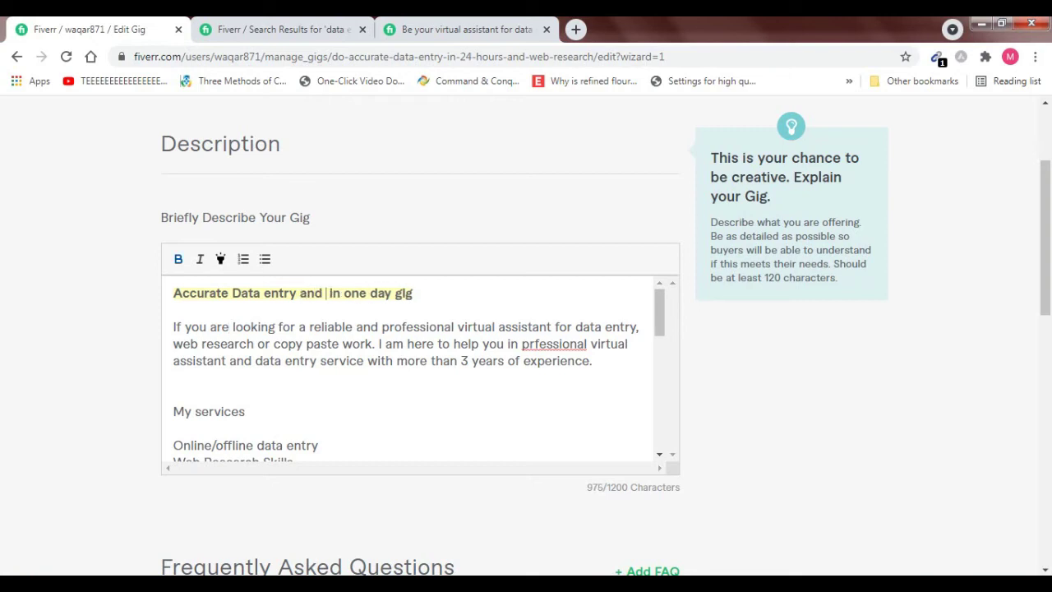
type("earch")
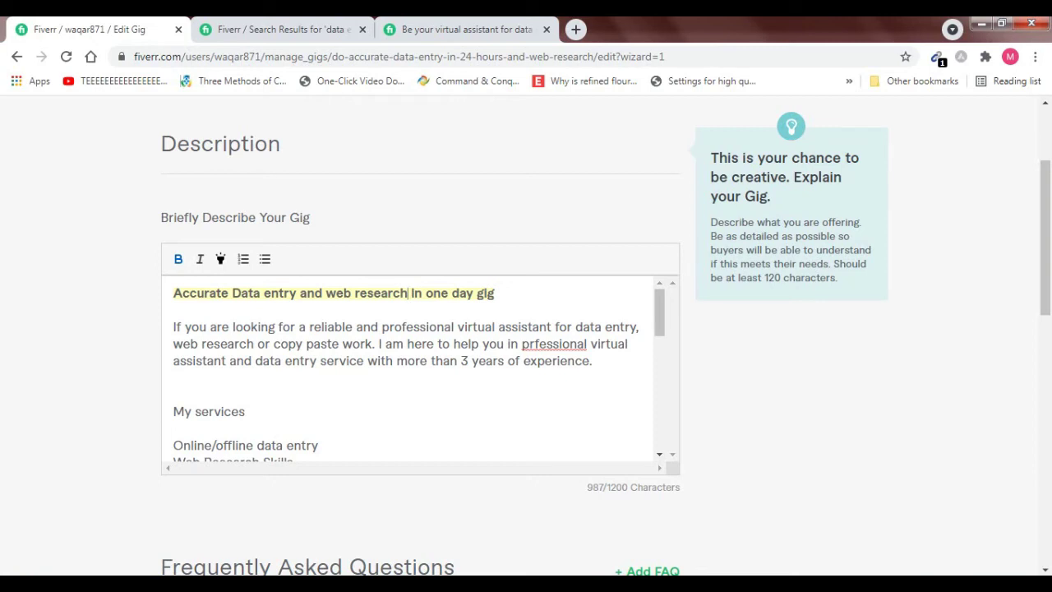
left_click(535, 344)
type("o")
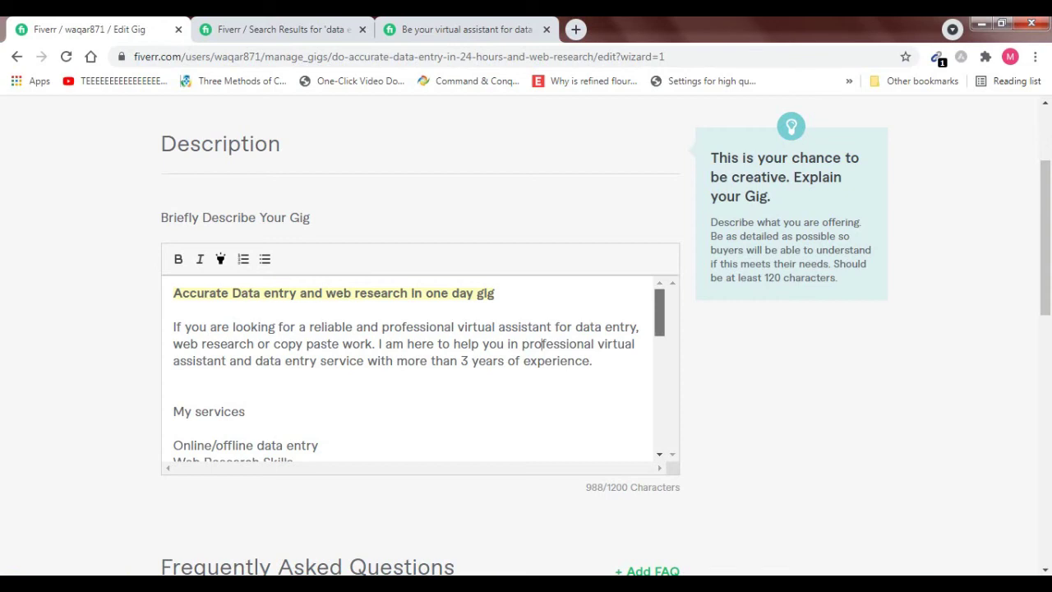
Bold and highlight the "My services" heading, and format the services from "Online/offline data entry" to "Copy Paste Tasks" as a bulleted list.
scroll(660, 316, "down", 2)
triple_click(209, 370)
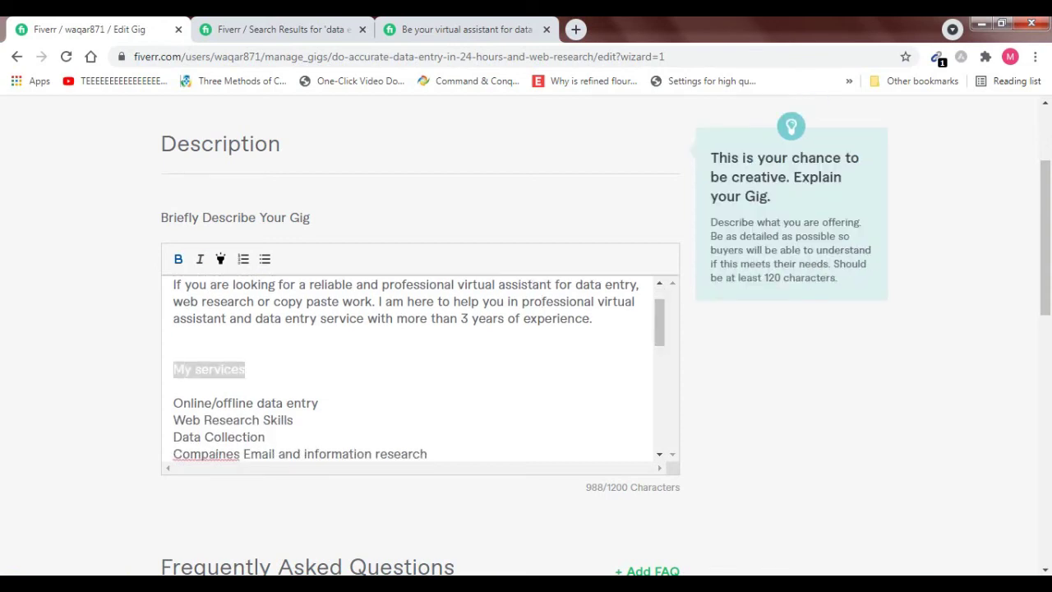
scroll(411, 370, "down", 2)
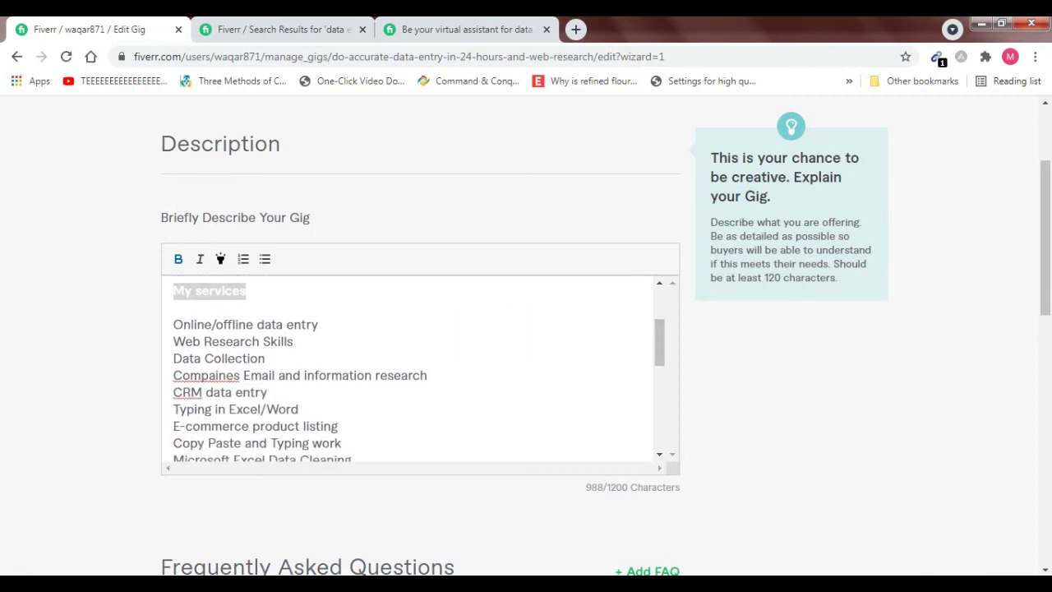
left_click_drag(174, 324, 282, 294)
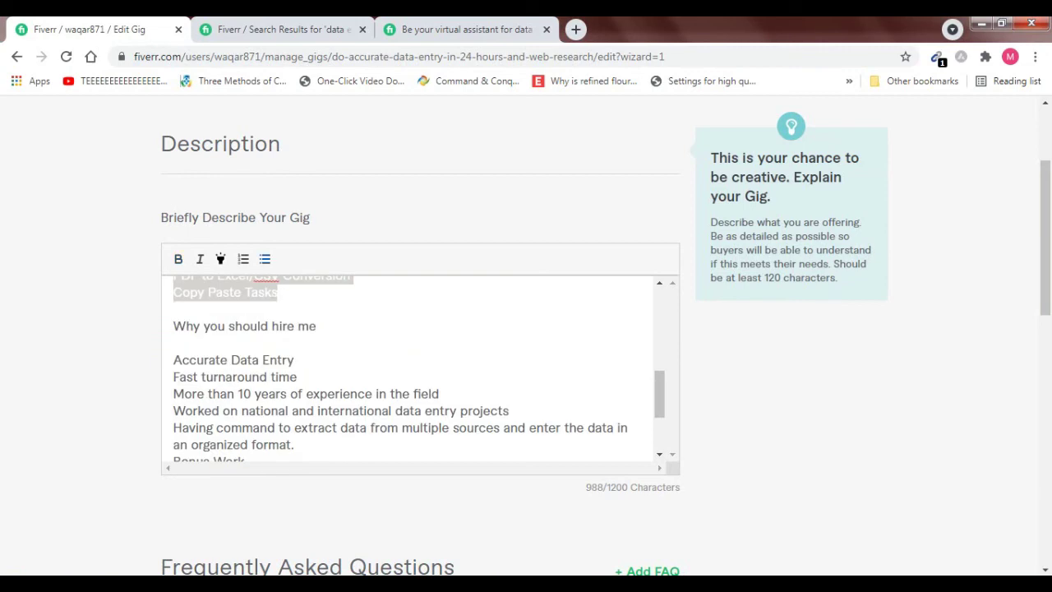
left_click(264, 259)
scroll(660, 354, "up", 2)
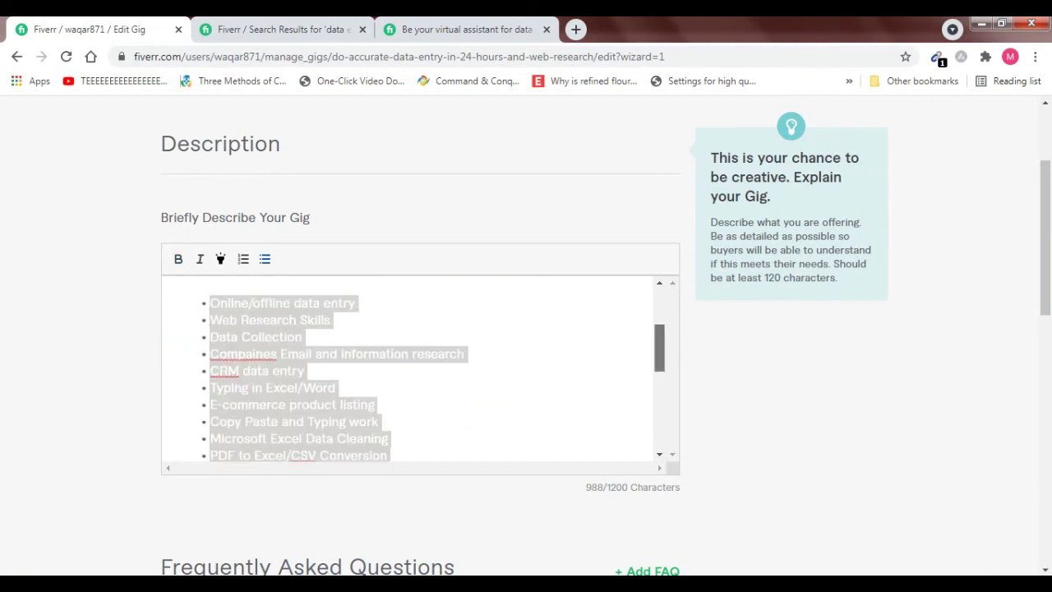
left_click(303, 369)
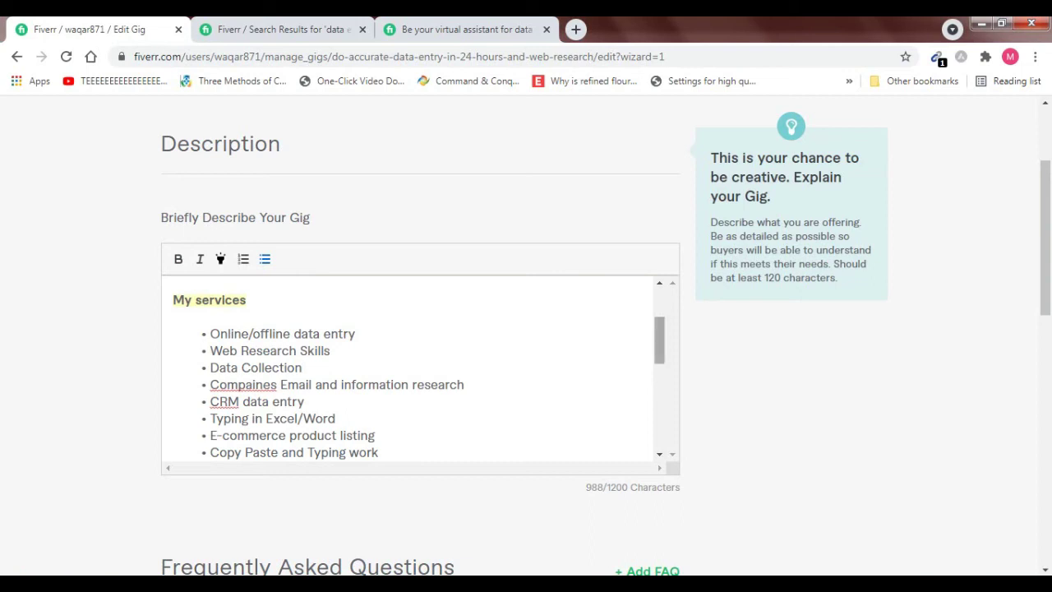
Correct the misspelled "Compaines" to "Companies" in the services list.
scroll(660, 341, "down", 1)
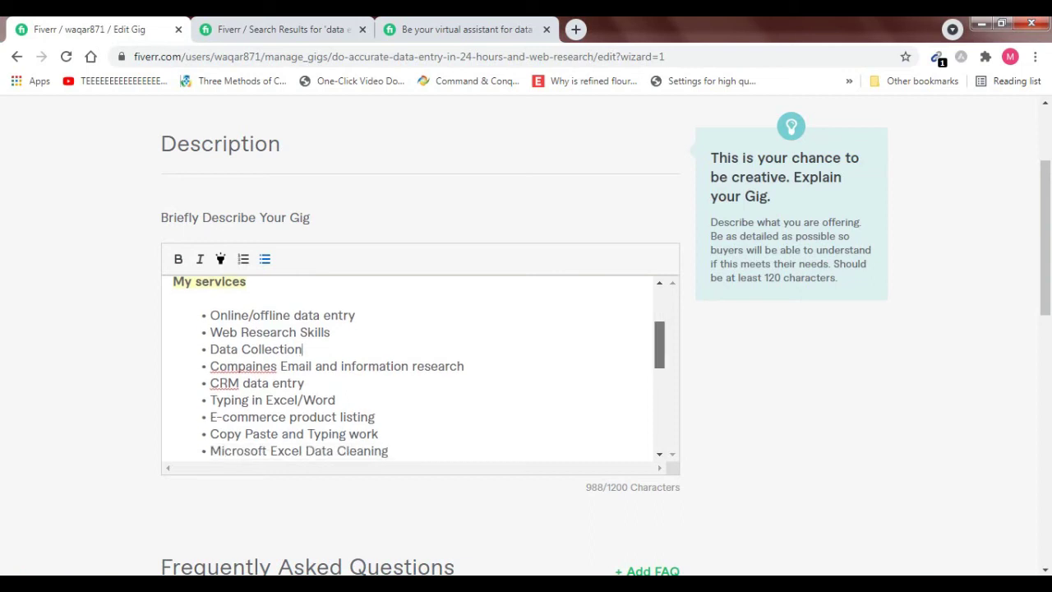
scroll(247, 353, "down", 1)
right_click(243, 355)
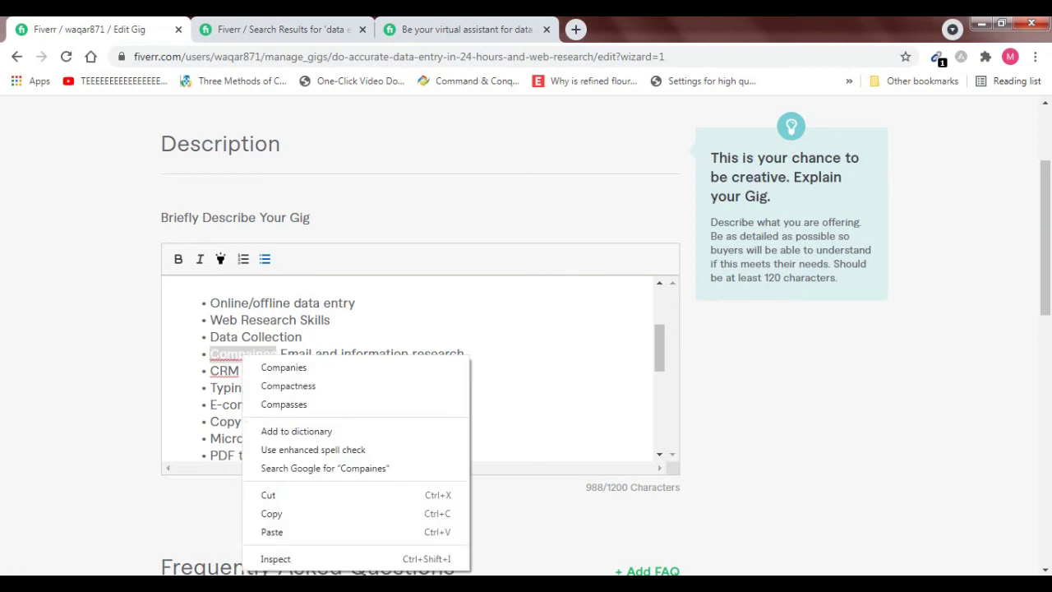
left_click(284, 367)
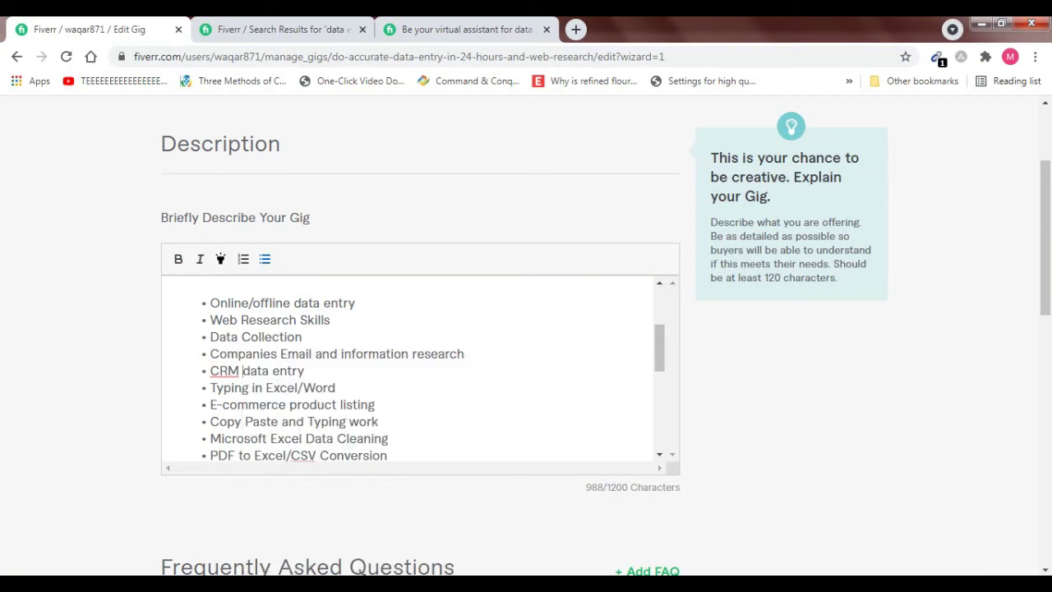
Bold and highlight the "Why you should hire me" heading in the gig description.
left_click_drag(242, 371, 305, 371)
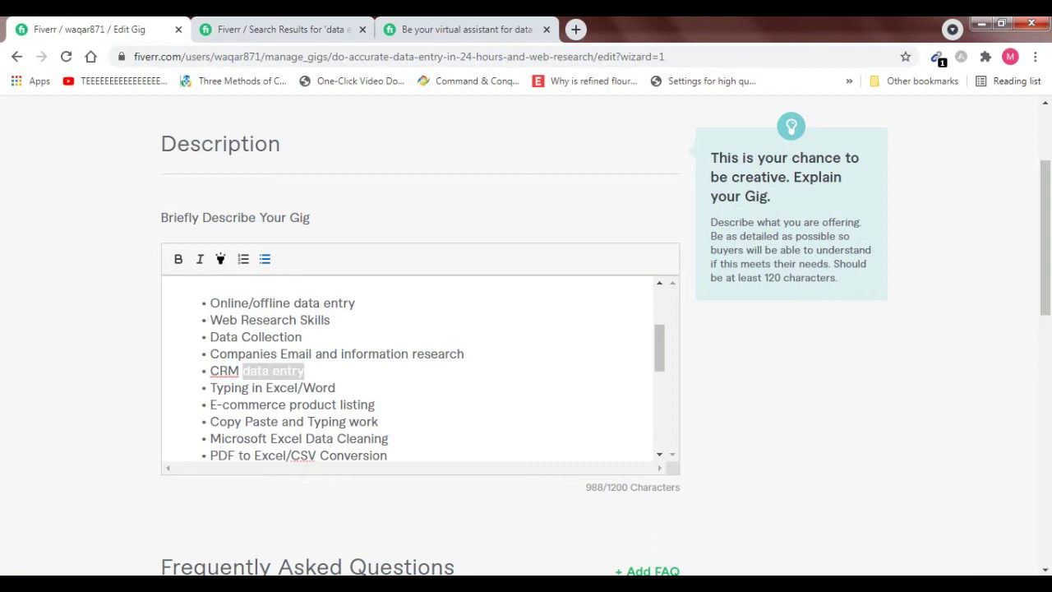
scroll(660, 349, "down", 2)
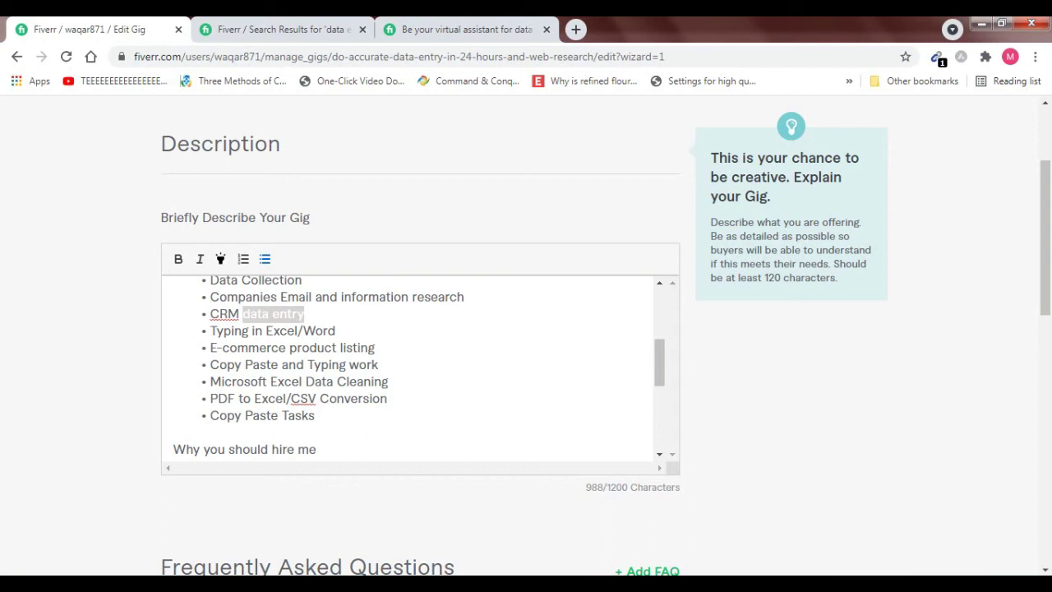
left_click_drag(660, 363, 659, 398)
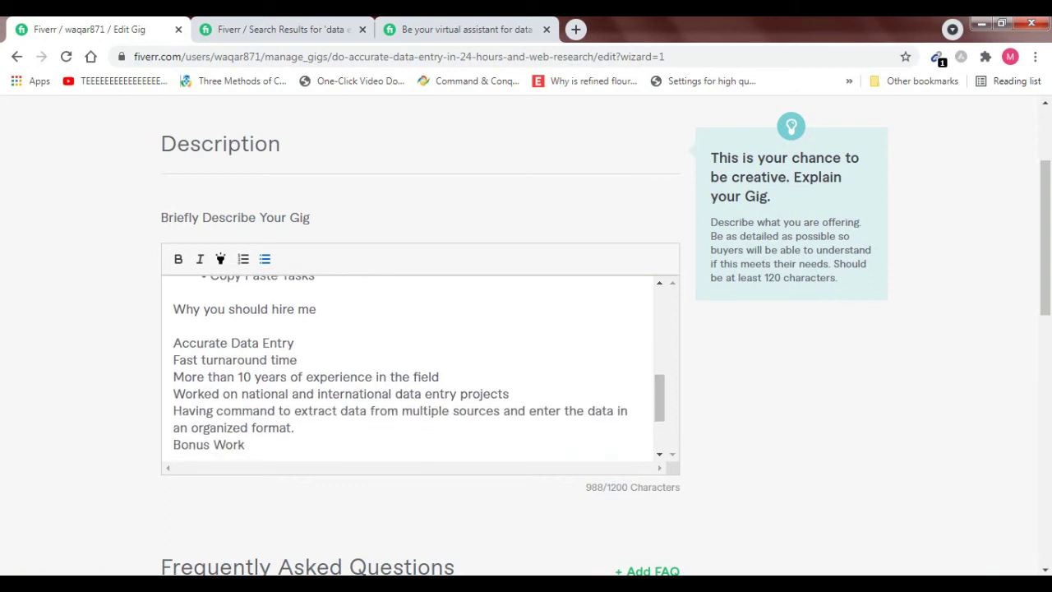
left_click_drag(317, 309, 186, 309)
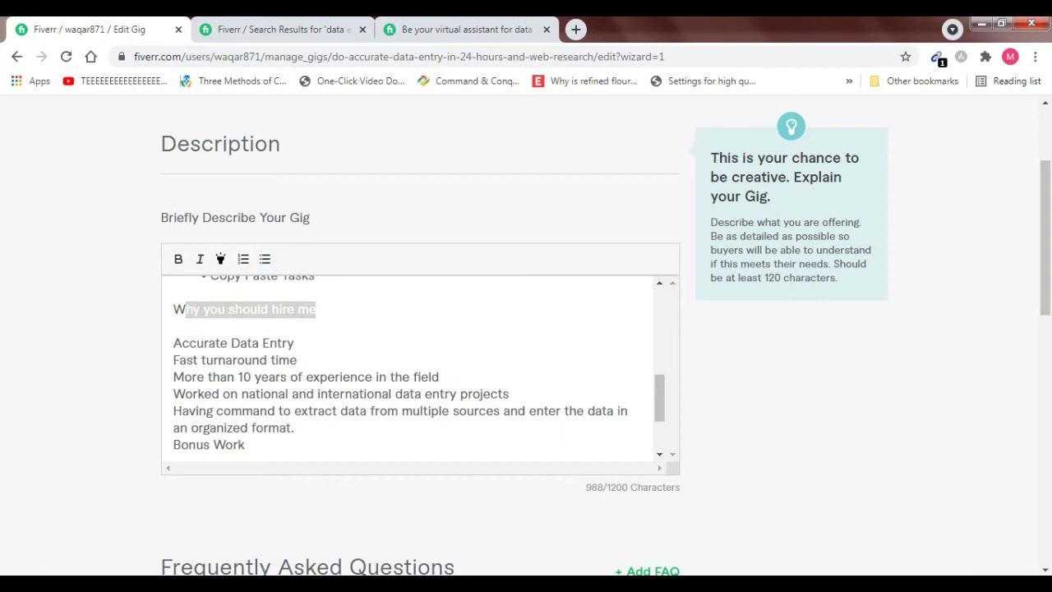
left_click(294, 343)
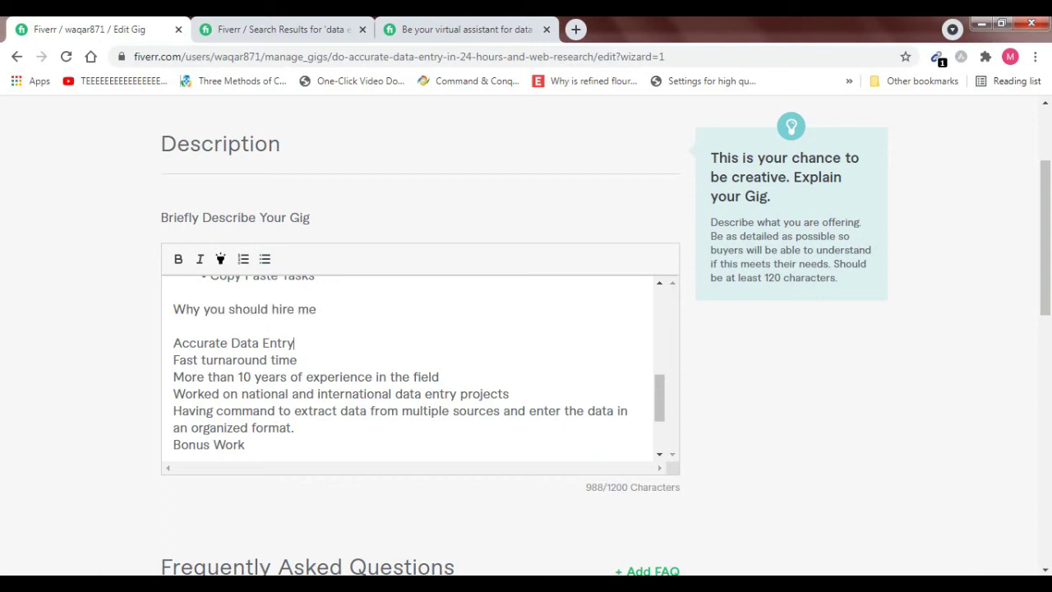
left_click_drag(318, 310, 173, 309)
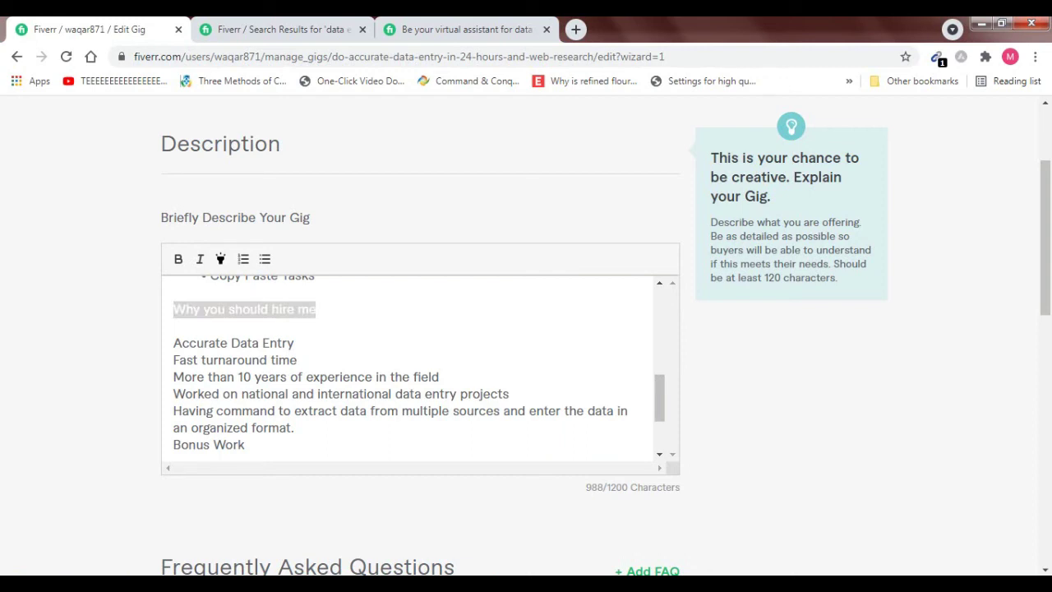
left_click(220, 259)
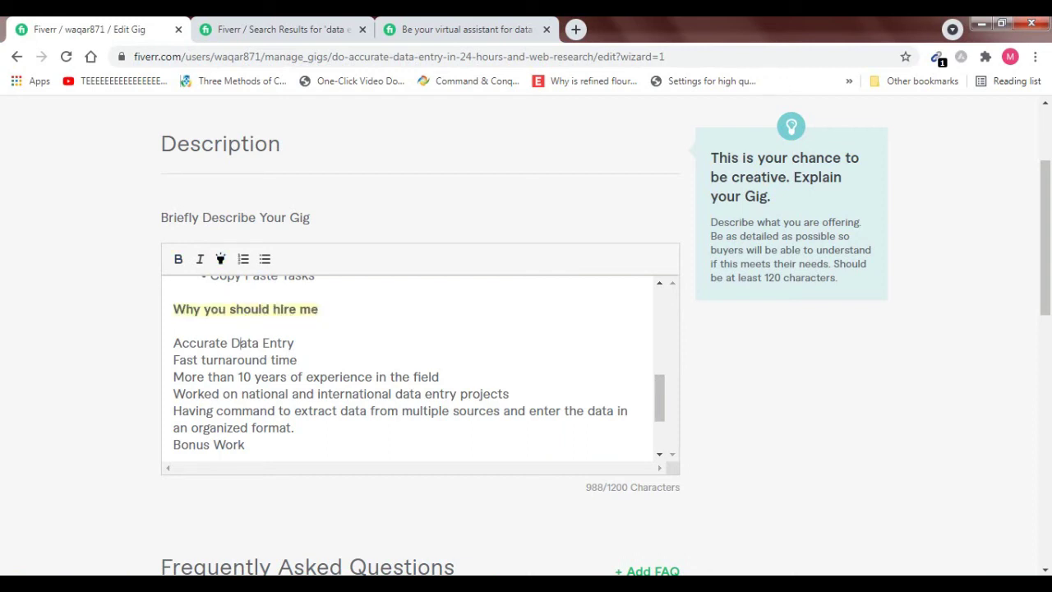
Change the years of experience in the "Why you should hire me" section to 3.
left_click_drag(172, 343, 439, 376)
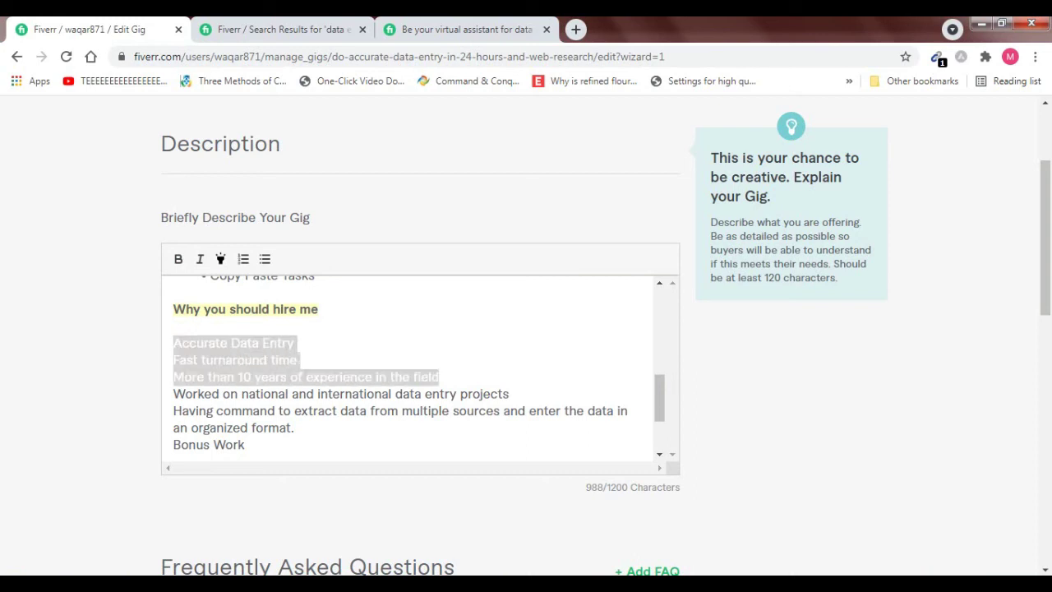
left_click(253, 377)
double_click(244, 376)
type("3")
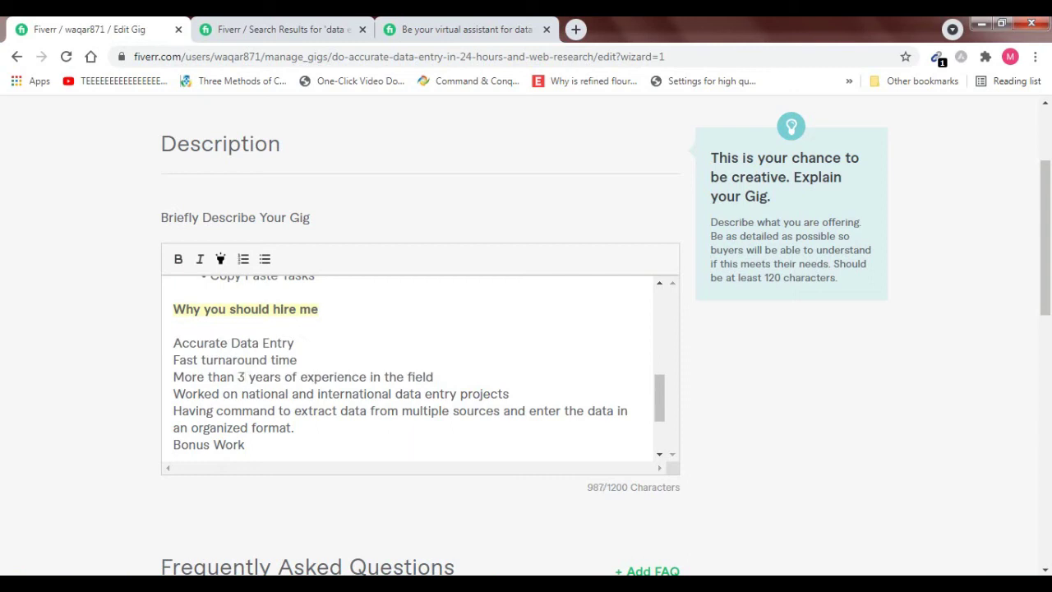
Format the lines from "Fast turnaround time" to "Bonus Work" as a bulleted list.
left_click_drag(172, 394, 510, 411)
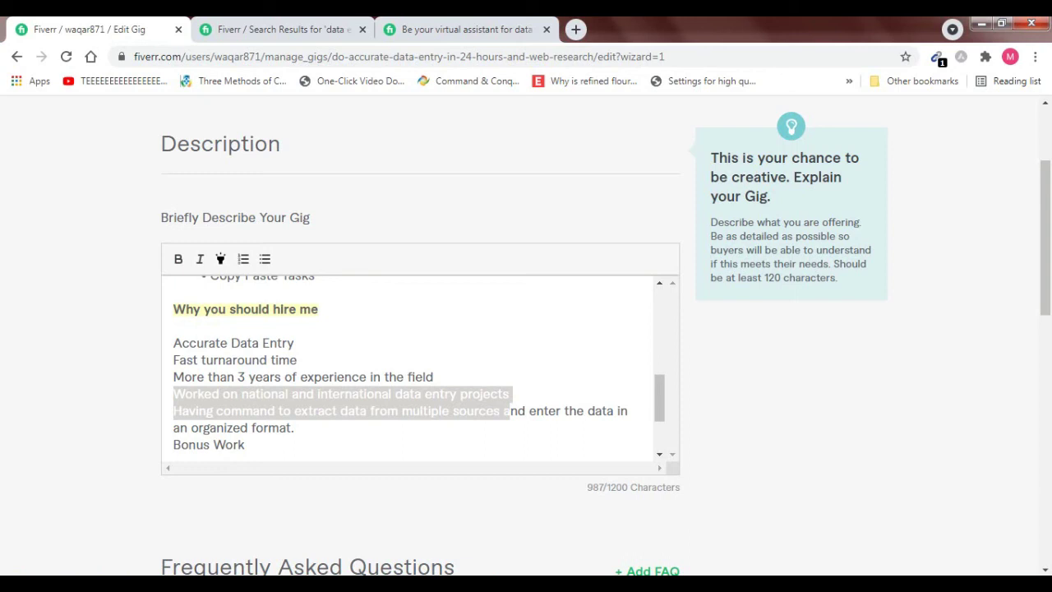
scroll(411, 370, "down", 1)
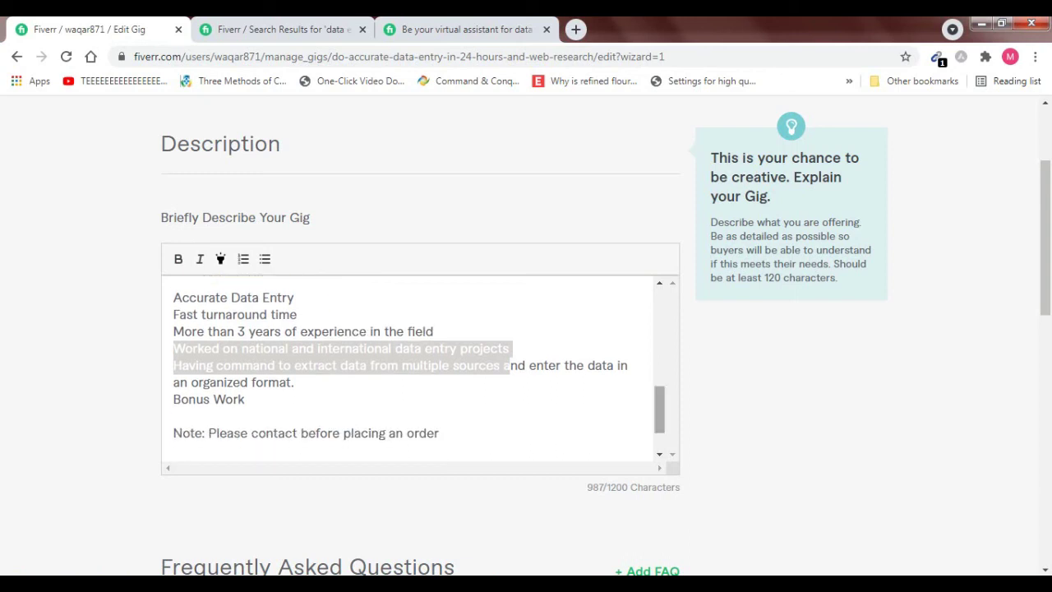
left_click(240, 382)
left_click_drag(245, 400, 173, 315)
left_click(264, 259)
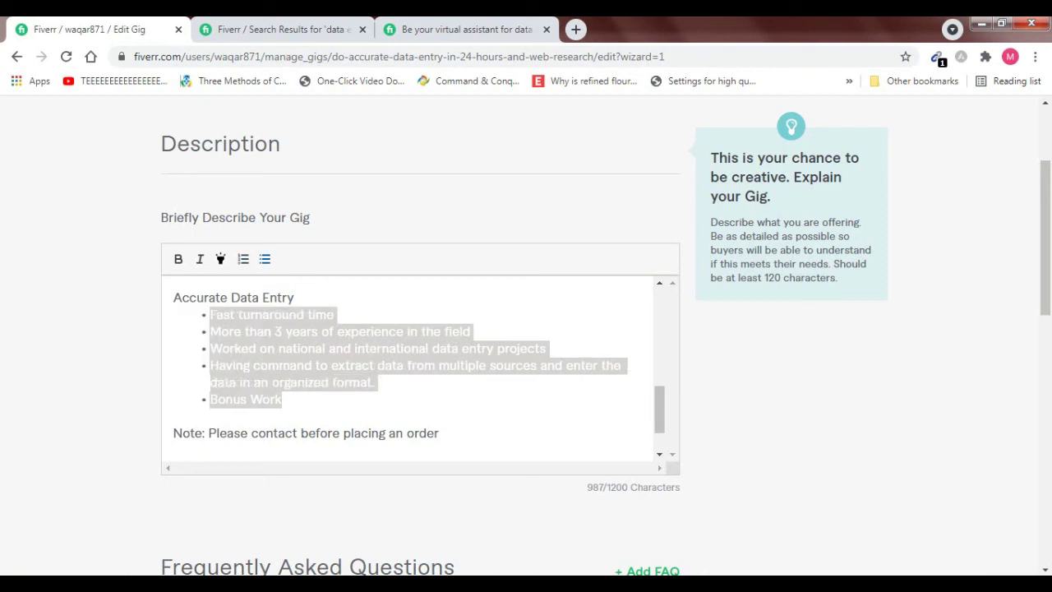
left_click(322, 349)
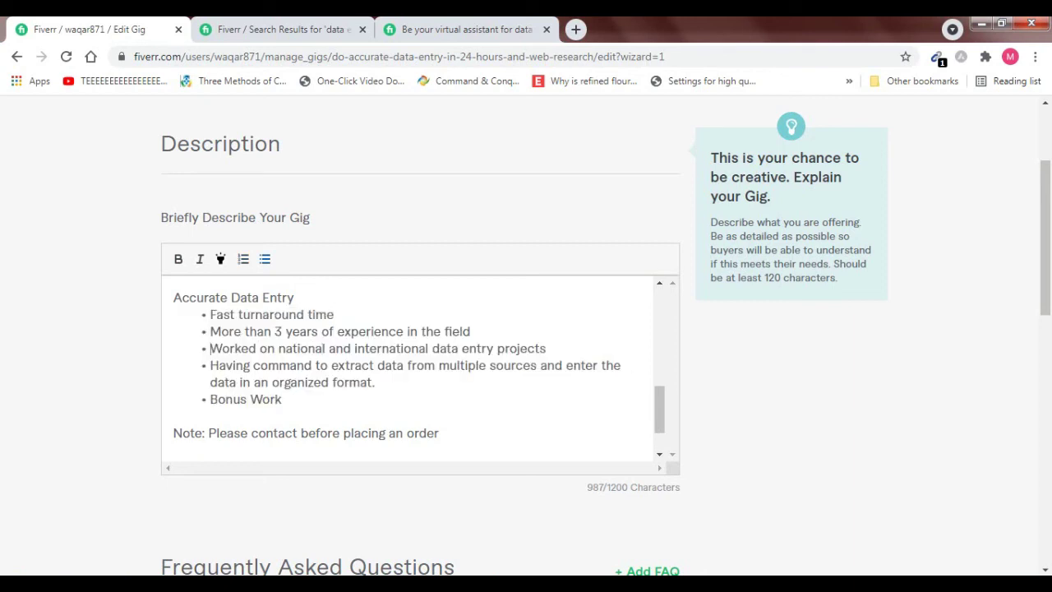
left_click_drag(282, 400, 211, 349)
key("BackSpace")
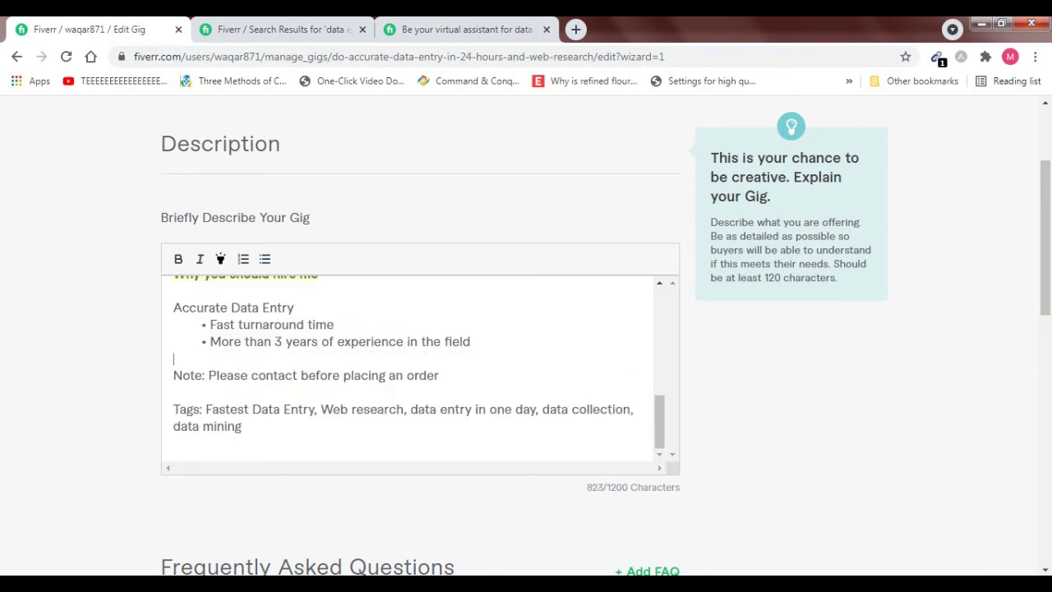
key("ctrl+z")
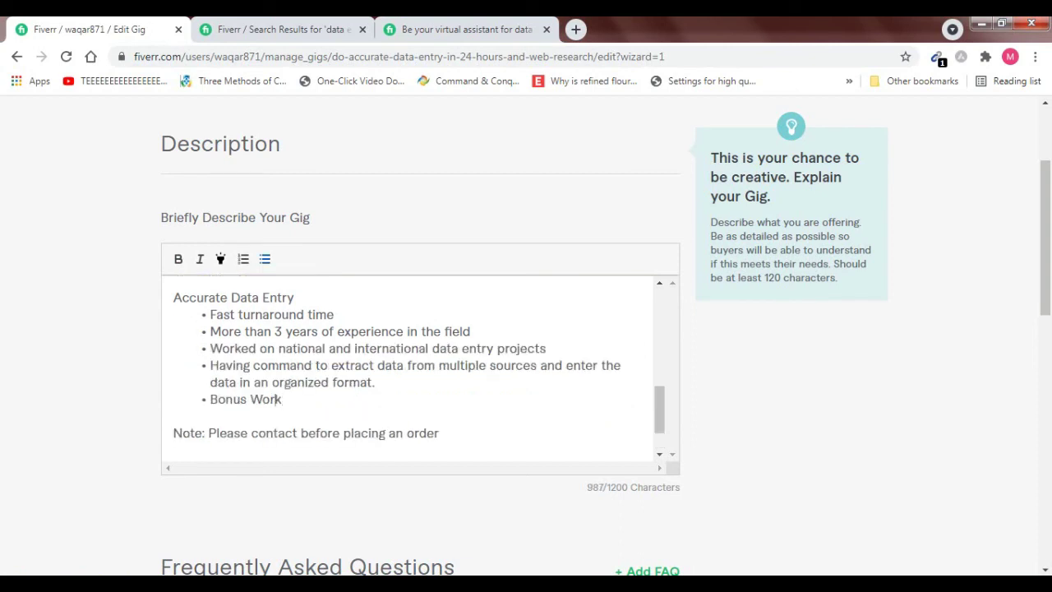
Delete the "Having command to extract data" and "Bonus Work" bullets, including the empty bullet left behind.
left_click_drag(210, 365, 282, 399)
key("BackSpace")
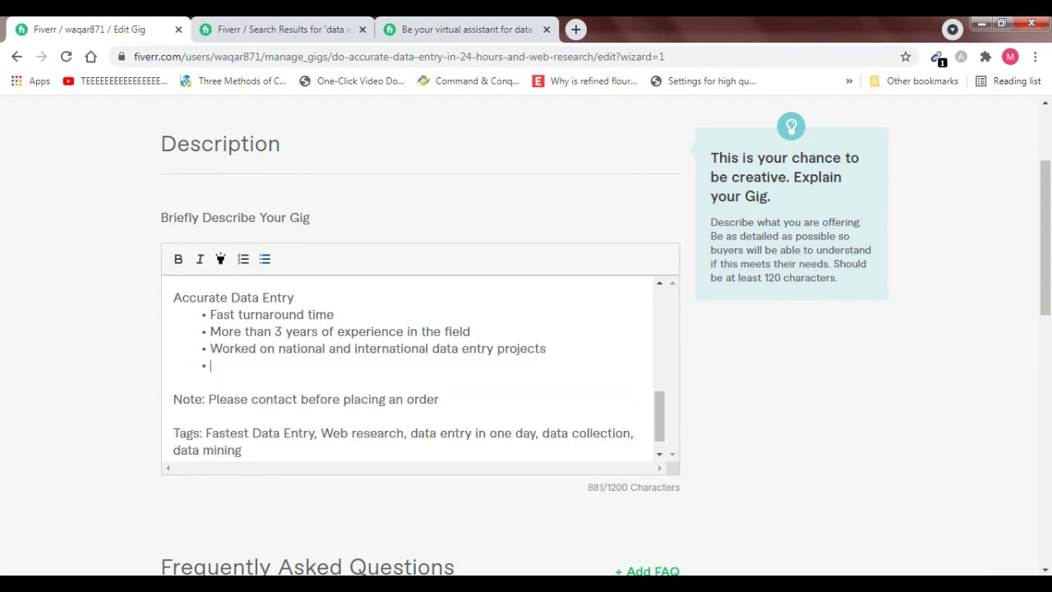
key("BackSpace")
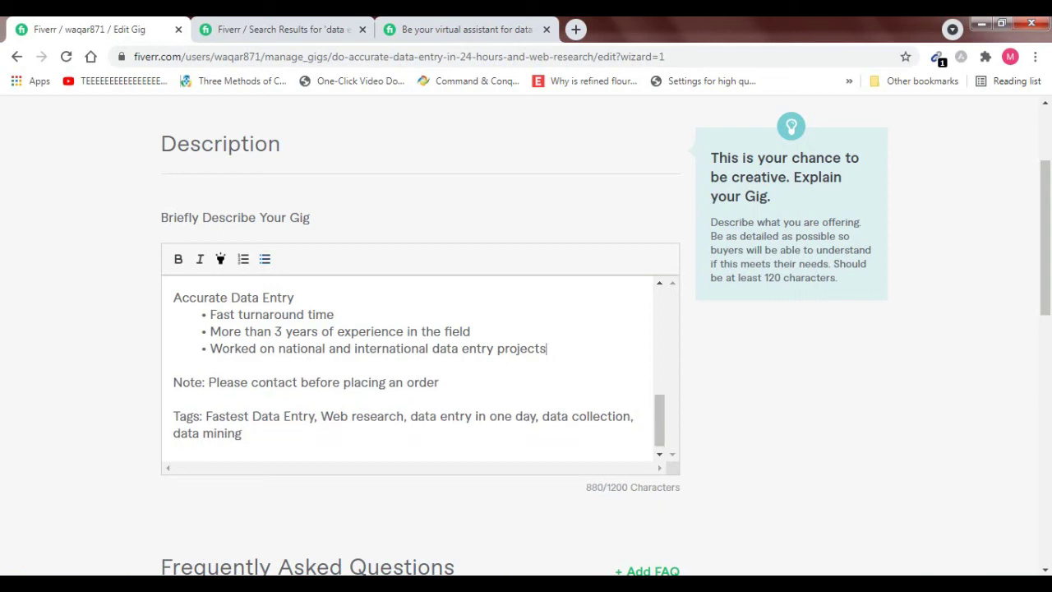
Bold and highlight the "Note: Please contact before placing an order" line.
left_click_drag(440, 383, 174, 382)
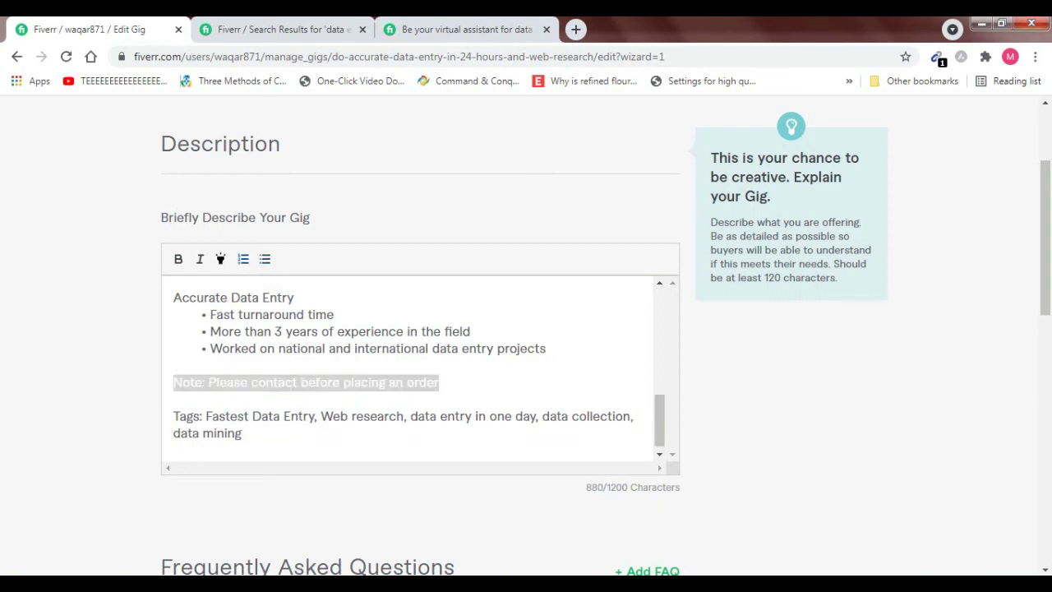
left_click(179, 259)
left_click(221, 259)
left_click(174, 366)
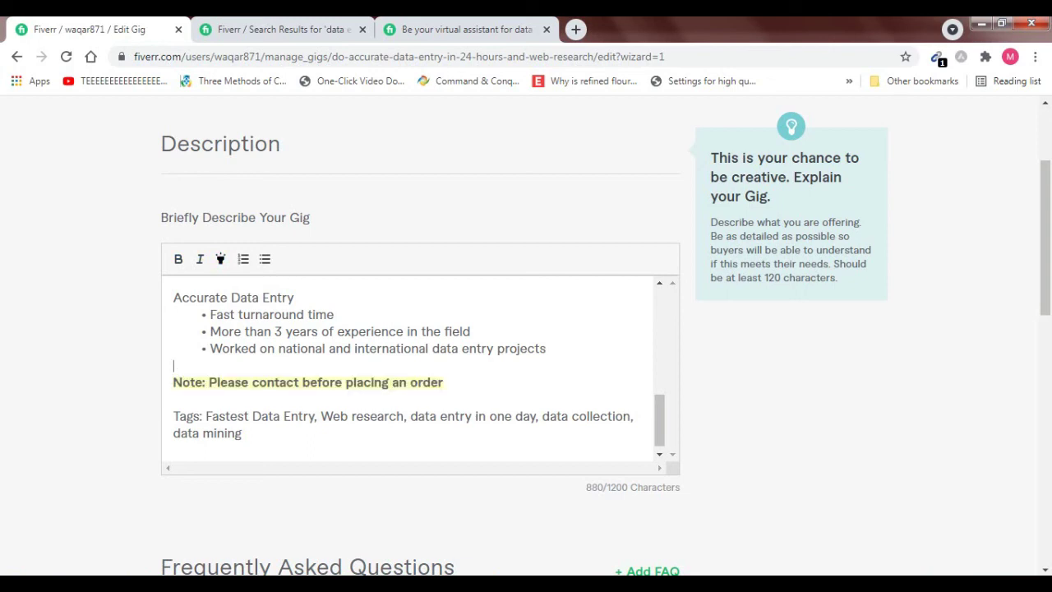
Remove the "Tags:" label from the start of the keyword line at the end of the description.
left_click_drag(659, 420, 659, 423)
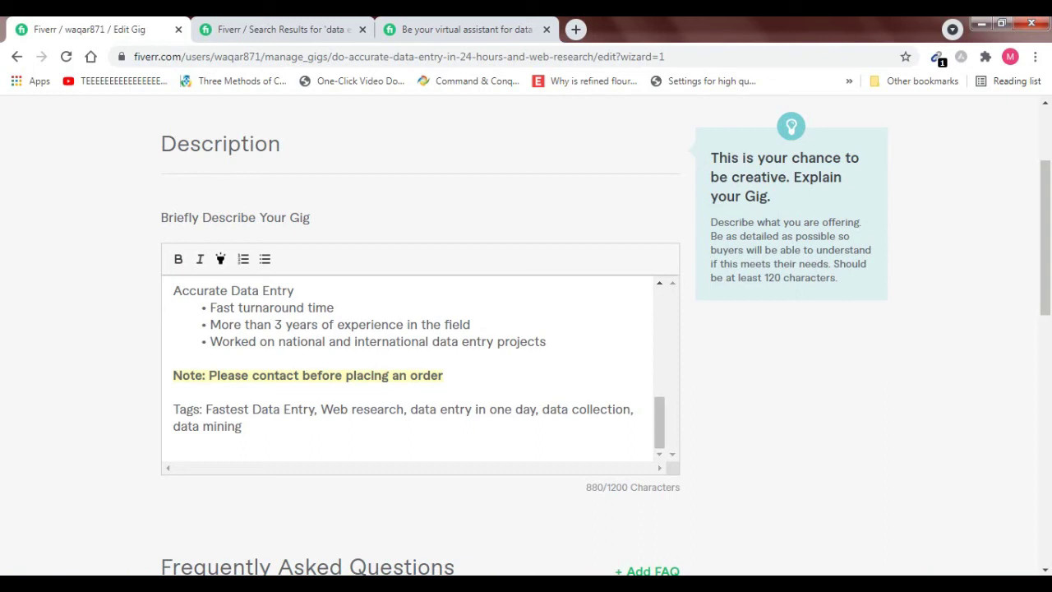
key("shift+Left")
key("shift+Left")
key("shift+Left")
key("shift+Left")
key("shift+Left")
key("shift+Left")
key("BackSpace")
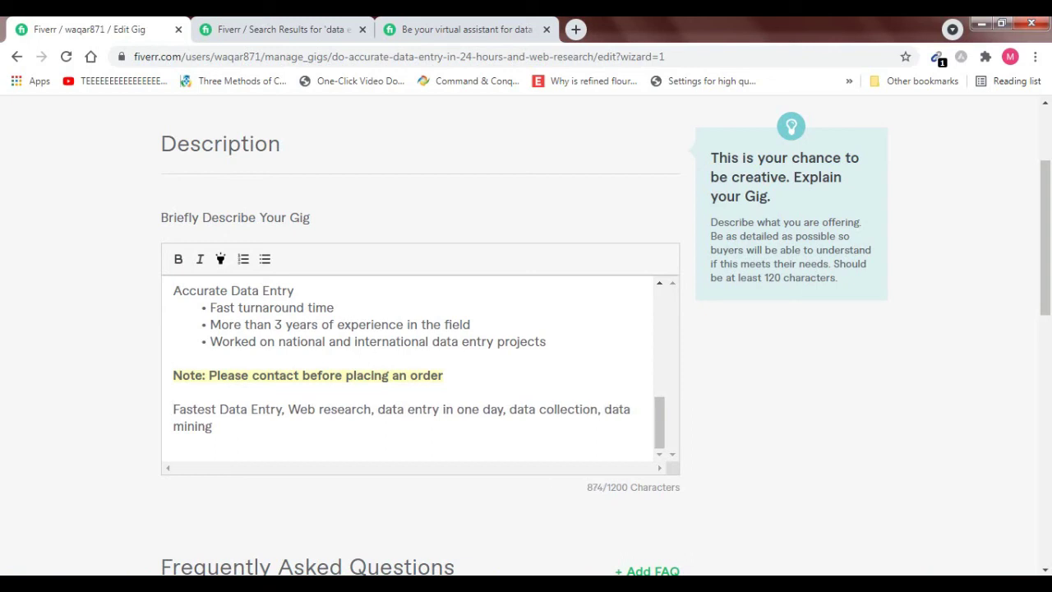
Replace "Fastest" with "Accurate" at the start of the keyword line.
key("shift+Left")
key("shift+Left")
key("shift+Left")
key("shift+Left")
key("shift+Left")
key("shift+Left")
key("shift+Left")
type("Acc")
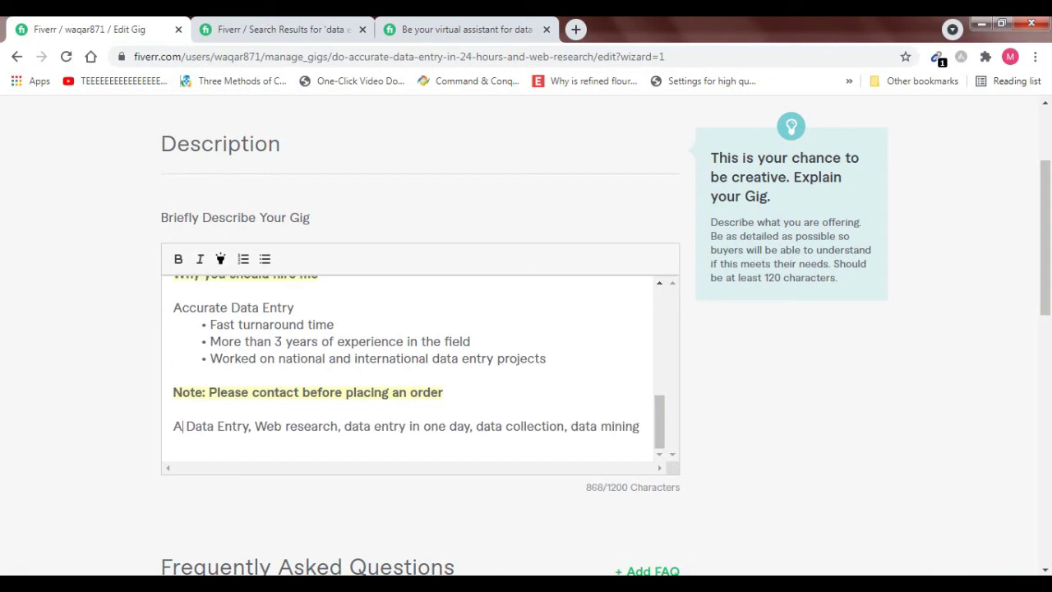
type("urate")
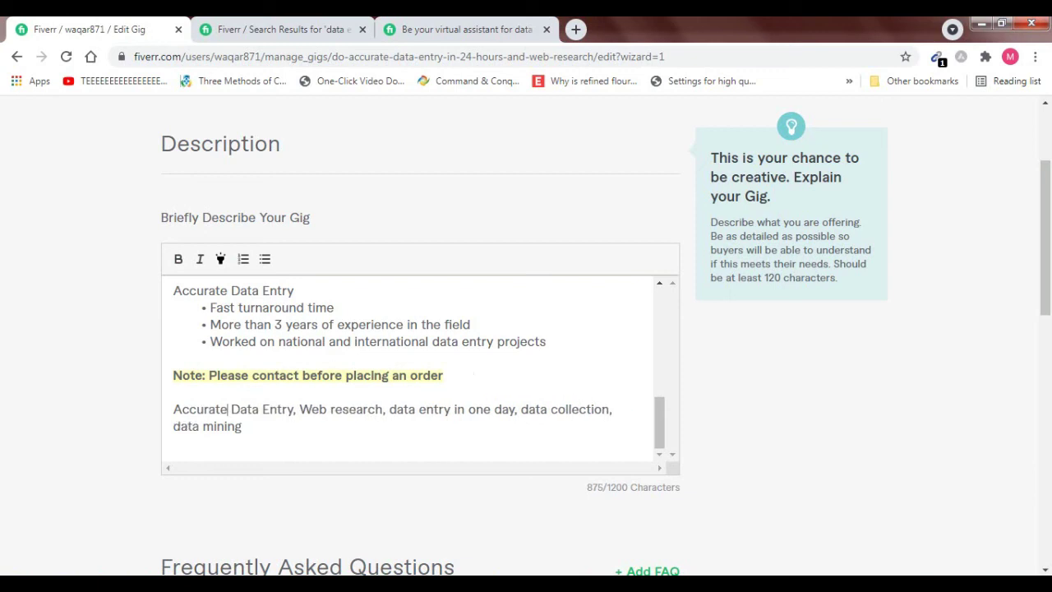
Add a "Regards," line followed by blank lines between the order note and the keyword line.
key("shift+Left")
key("shift+Left")
key("shift+Left")
key("shift+Left")
key("shift+Left")
key("shift+Left")
key("shift+Left")
key("shift+Left")
key("shift+Left")
key("shift+Left")
key("shift+Left")
left_click(246, 427)
key("Return")
type("Regards,")
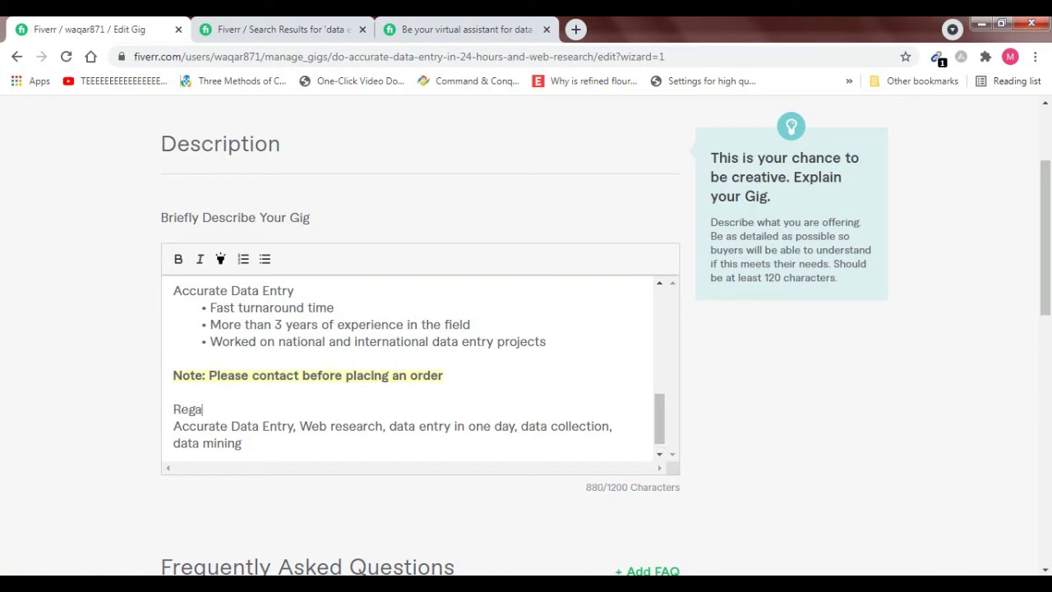
key("Return")
key("Return")
Bold and highlight the keyword line from "Accurate Data Entry" to "data mining" below "Regards,".
left_click_drag(659, 413, 659, 313)
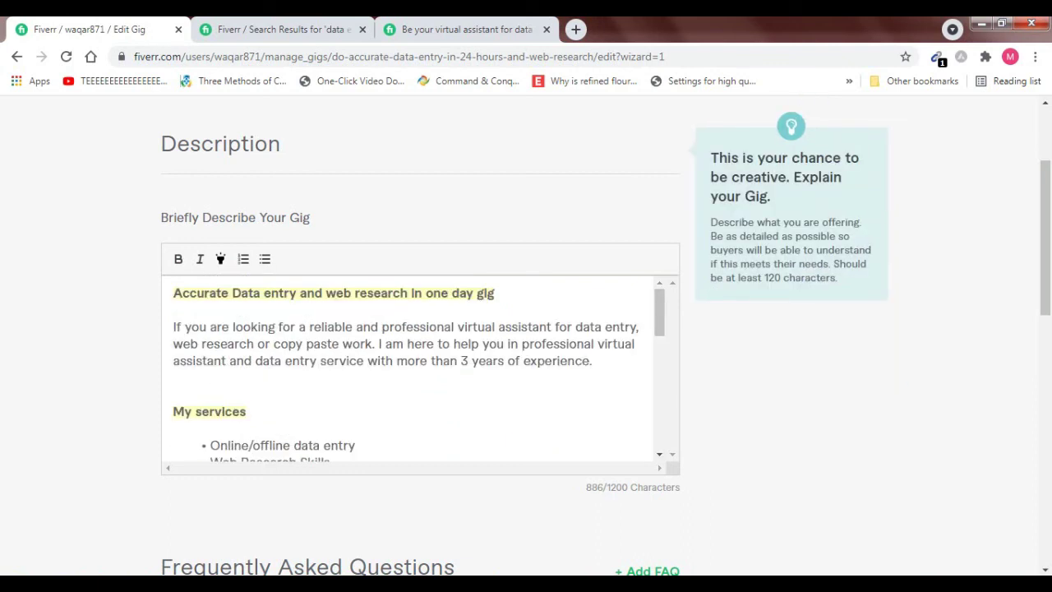
left_click_drag(174, 293, 495, 294)
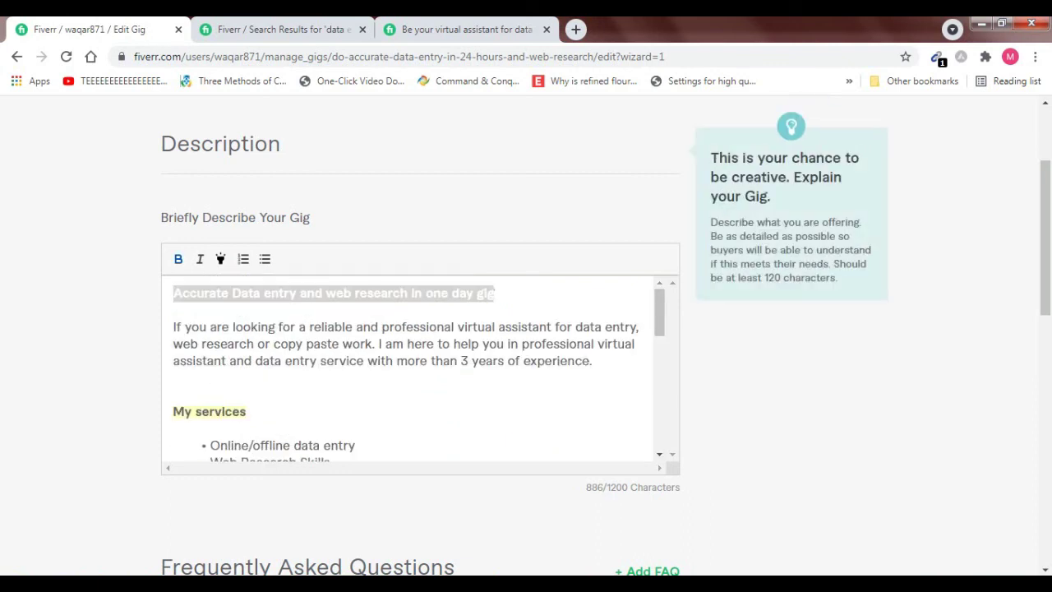
left_click_drag(660, 312, 660, 428)
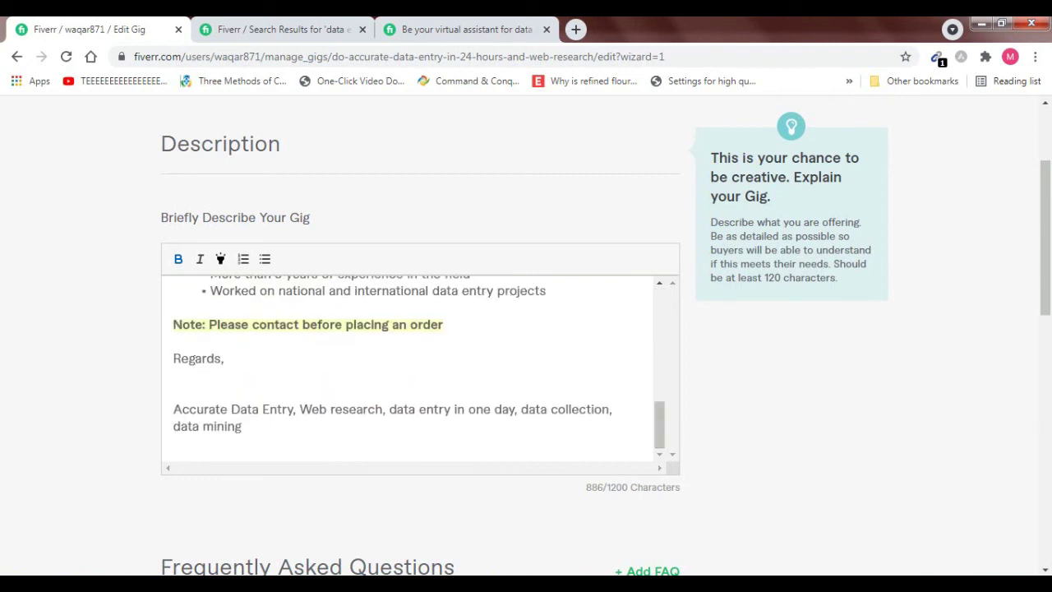
left_click_drag(246, 426, 171, 409)
left_click(178, 259)
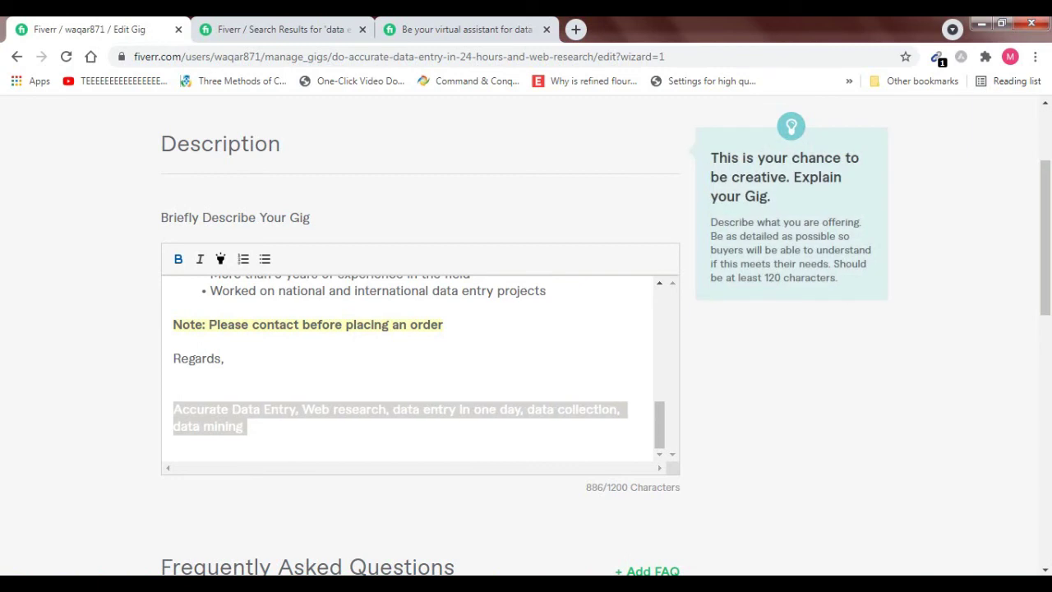
left_click(173, 392)
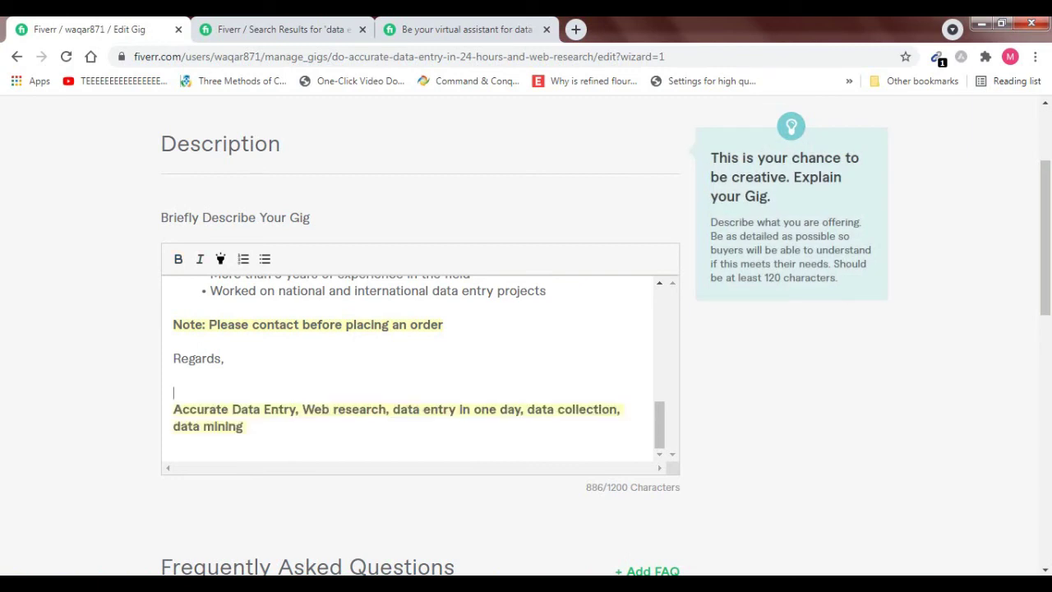
Save the gig's description and FAQ section and continue.
left_click_drag(660, 425, 661, 313)
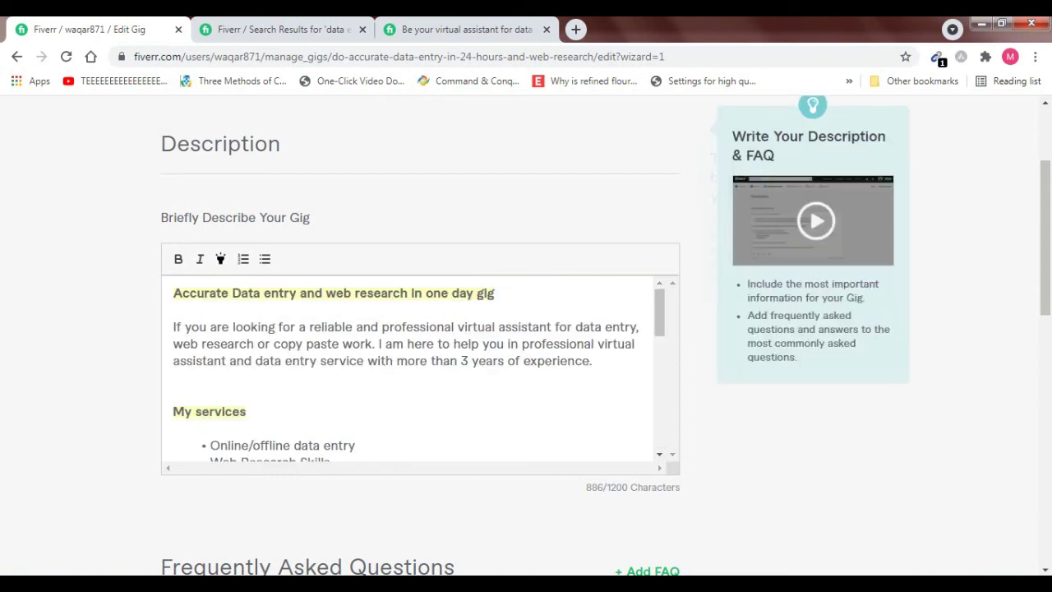
scroll(526, 329, "down", 4)
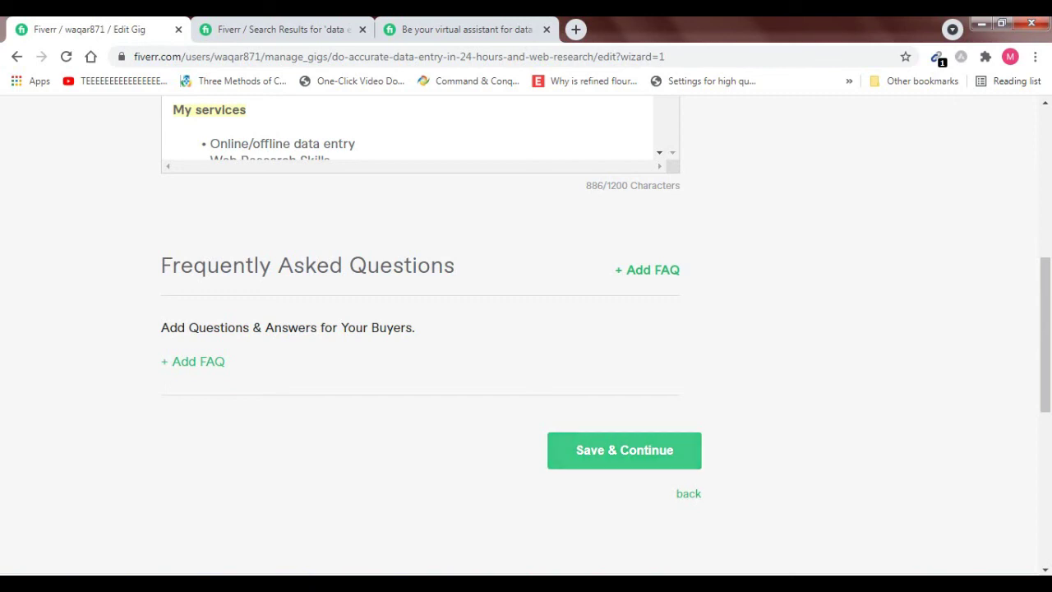
left_click(625, 451)
Copy the keyword line from the end of the description to its very start, followed by a blank line above the introduction.
scroll(420, 370, "down", 5)
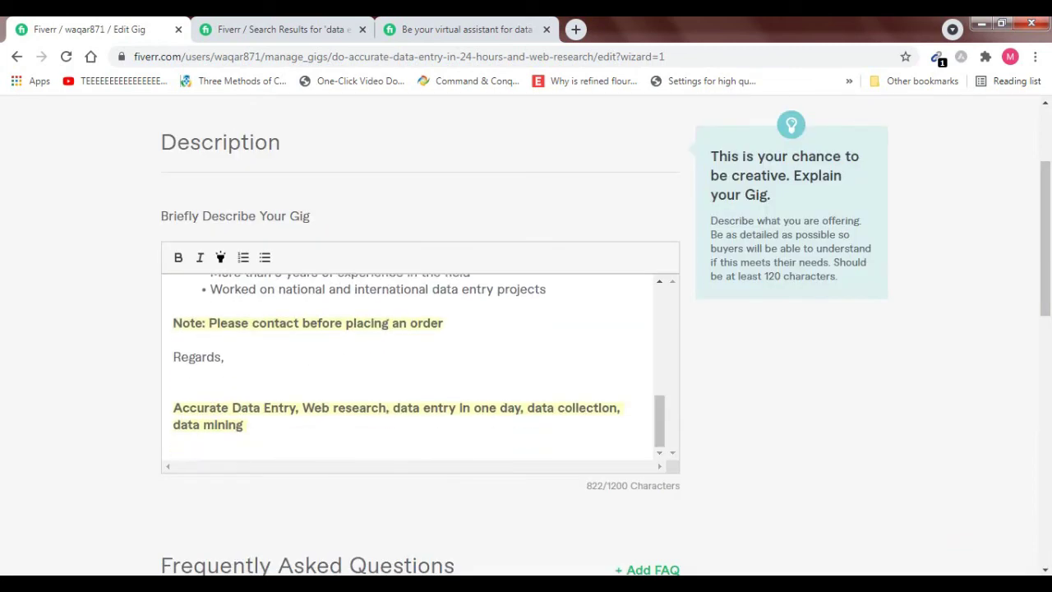
left_click_drag(247, 426, 171, 407)
key("ctrl+c")
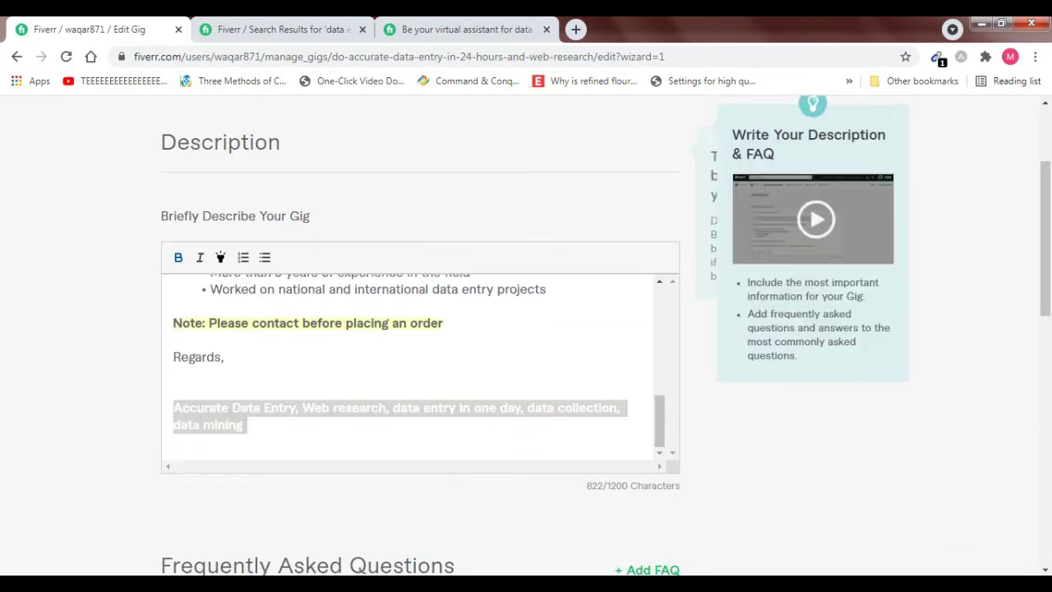
left_click_drag(659, 422, 660, 311)
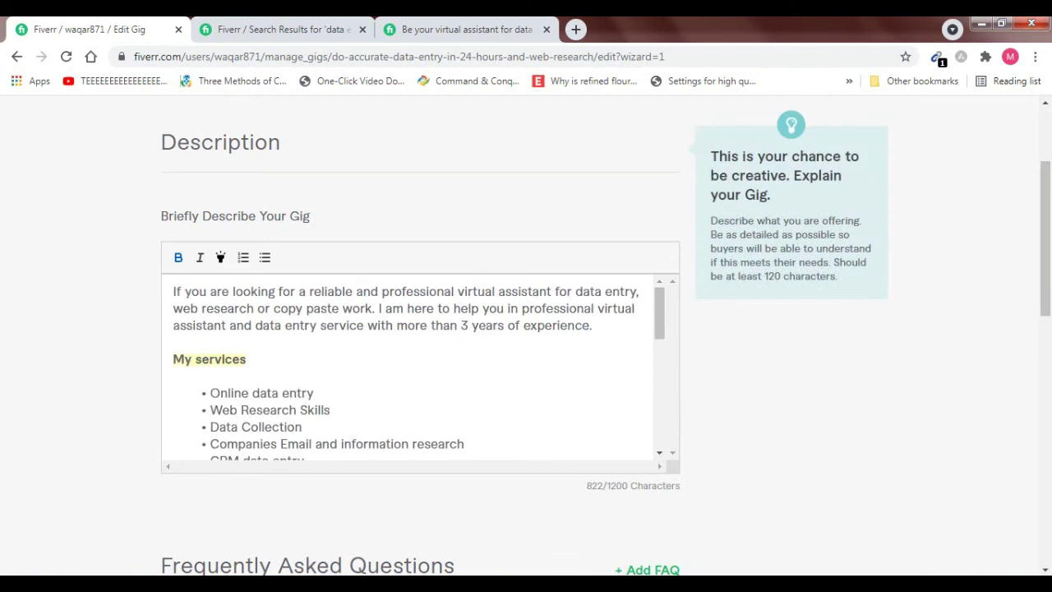
key("Return")
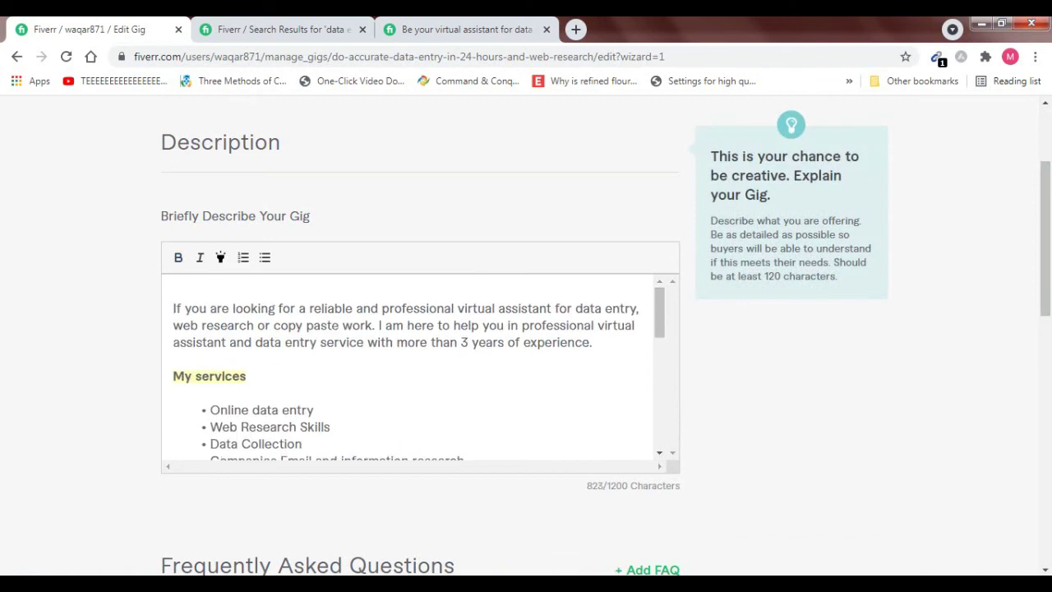
key("ctrl+v")
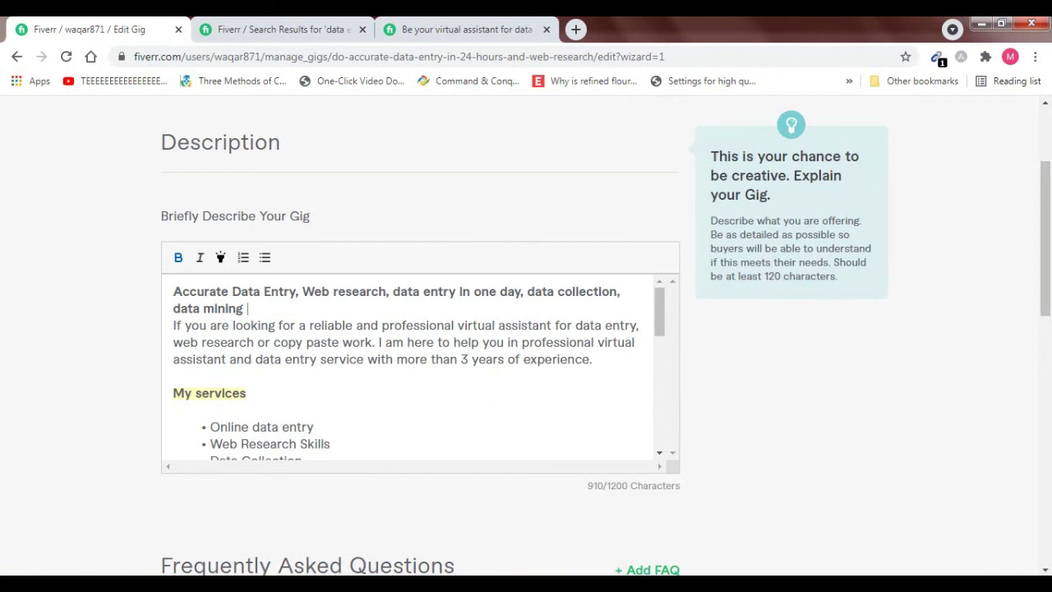
key("Return")
Remove the bold formatting from the keyword line at the start of the description.
left_click_drag(247, 309, 174, 291)
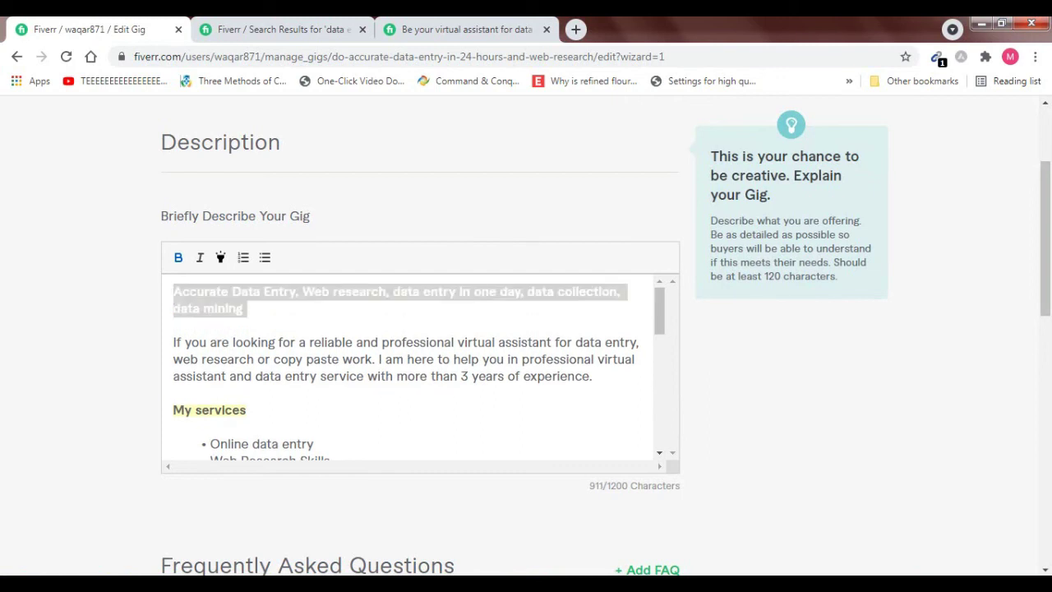
key("ctrl+b")
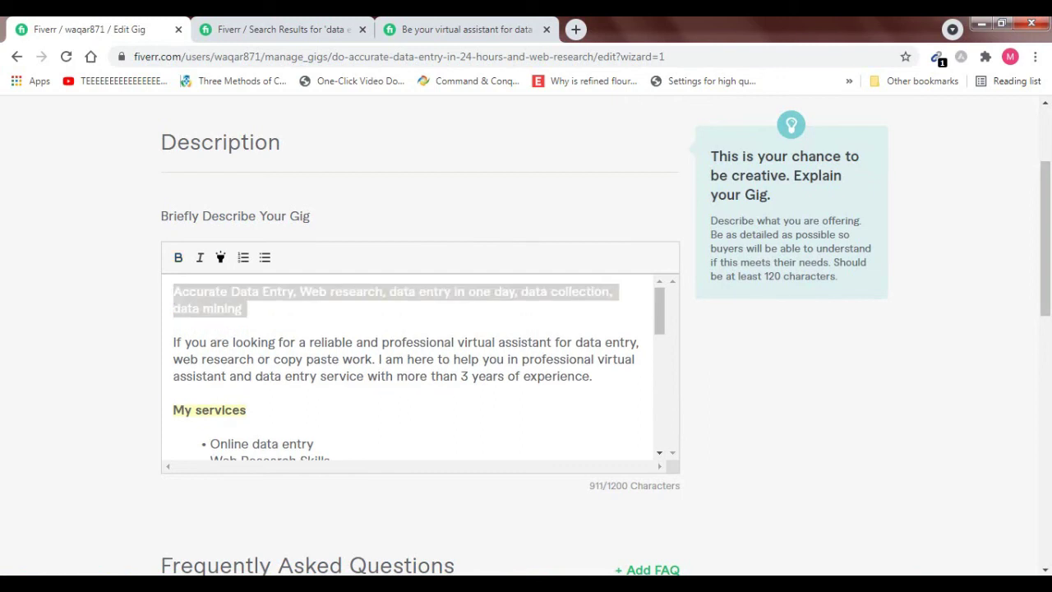
left_click(175, 326)
Save the updated description and continue to the buyer requirements.
left_click_drag(1045, 238, 1046, 275)
left_click_drag(659, 197, 659, 251)
scroll(526, 329, "down", 4)
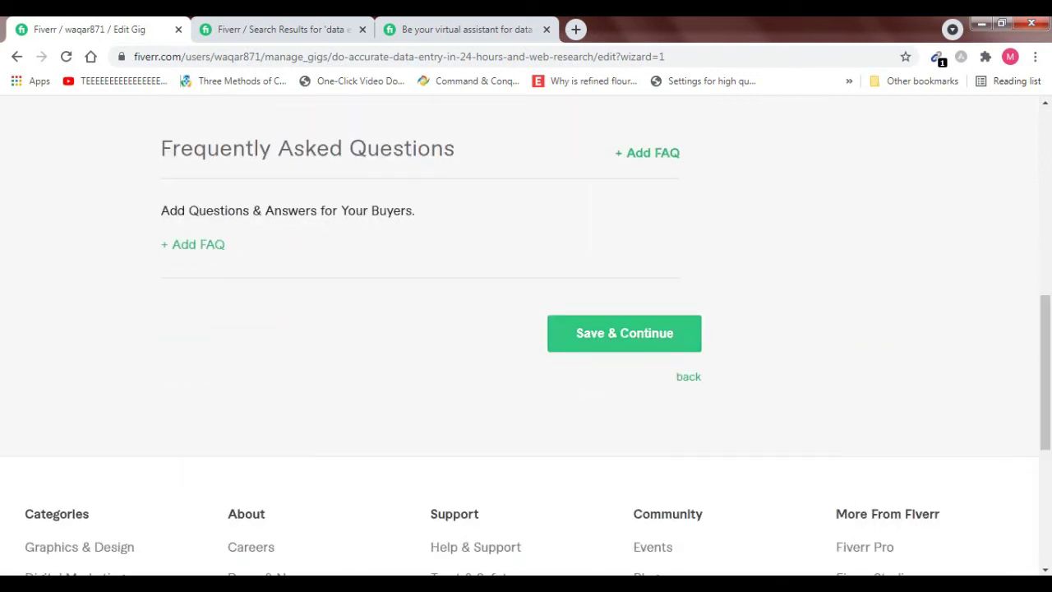
left_click(624, 333)
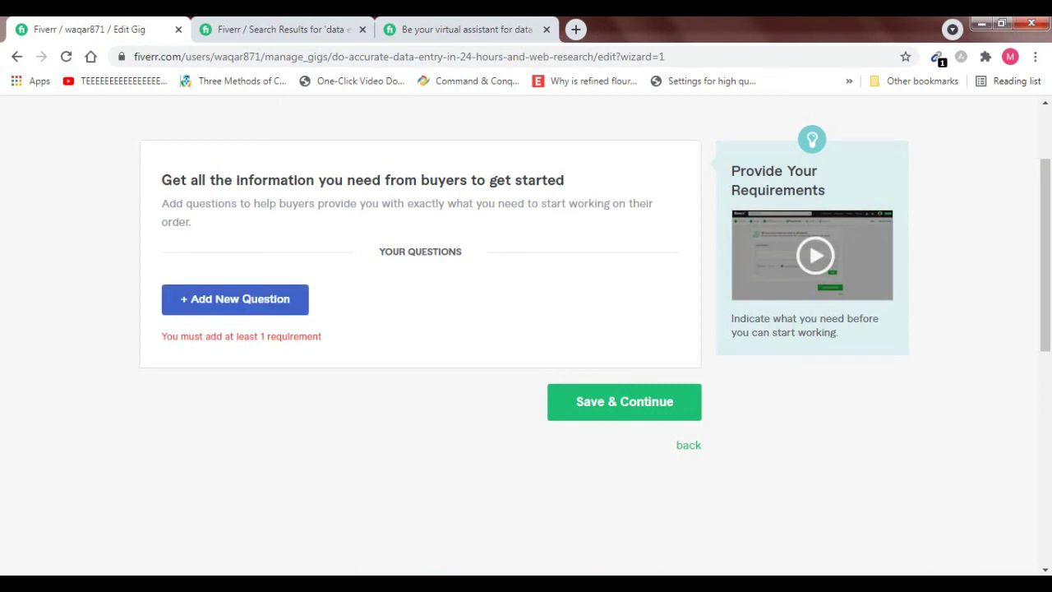
Add the required free-text question "Please provide all the details for data entry work" and save the requirements to continue.
left_click(235, 299)
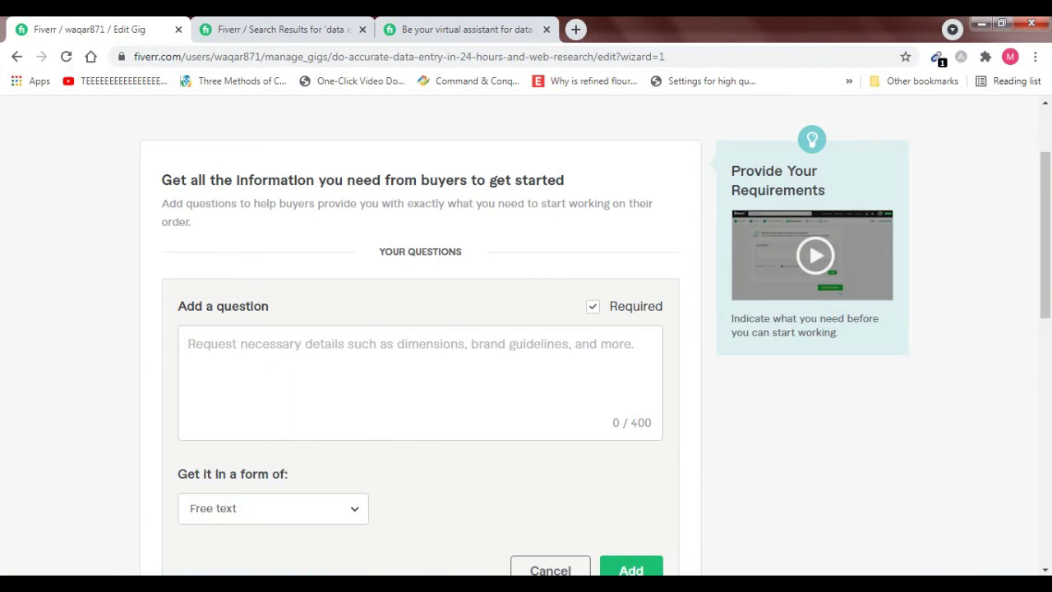
type("P")
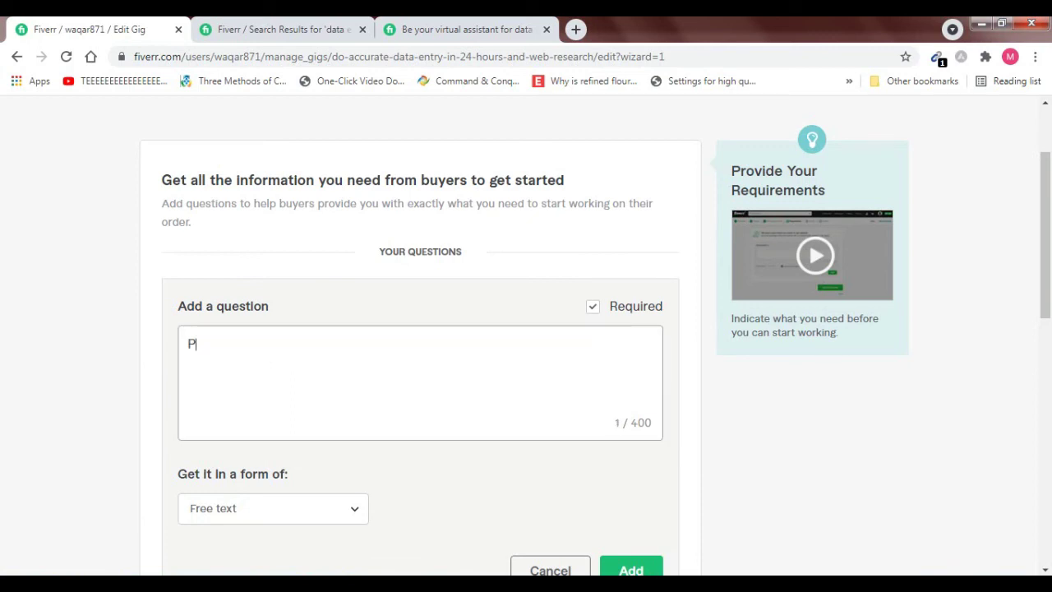
type("lease provide all the detais")
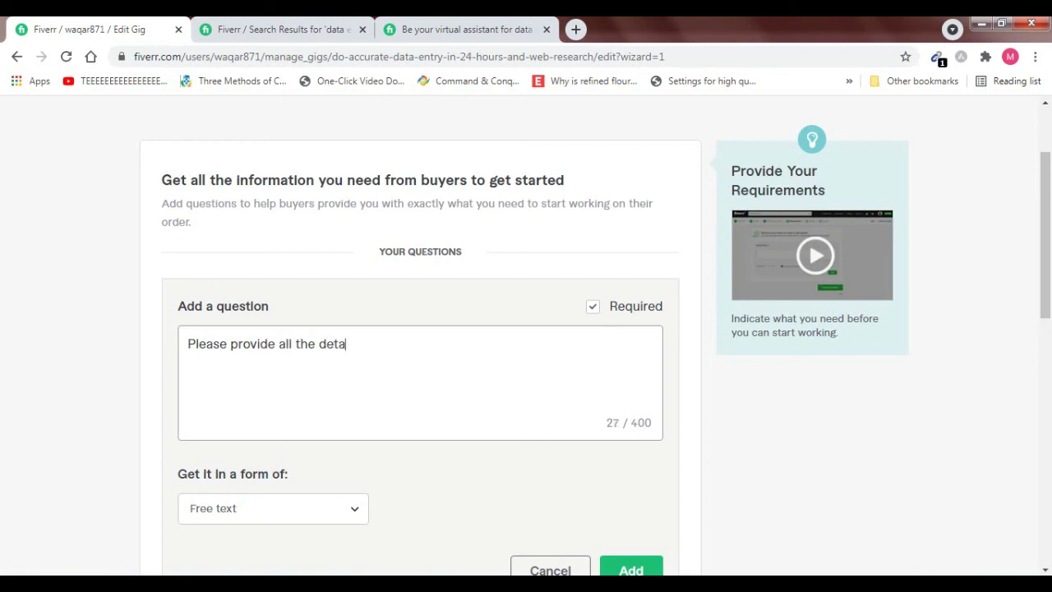
key("BackSpace")
key("BackSpace")
type("ls for data entry work")
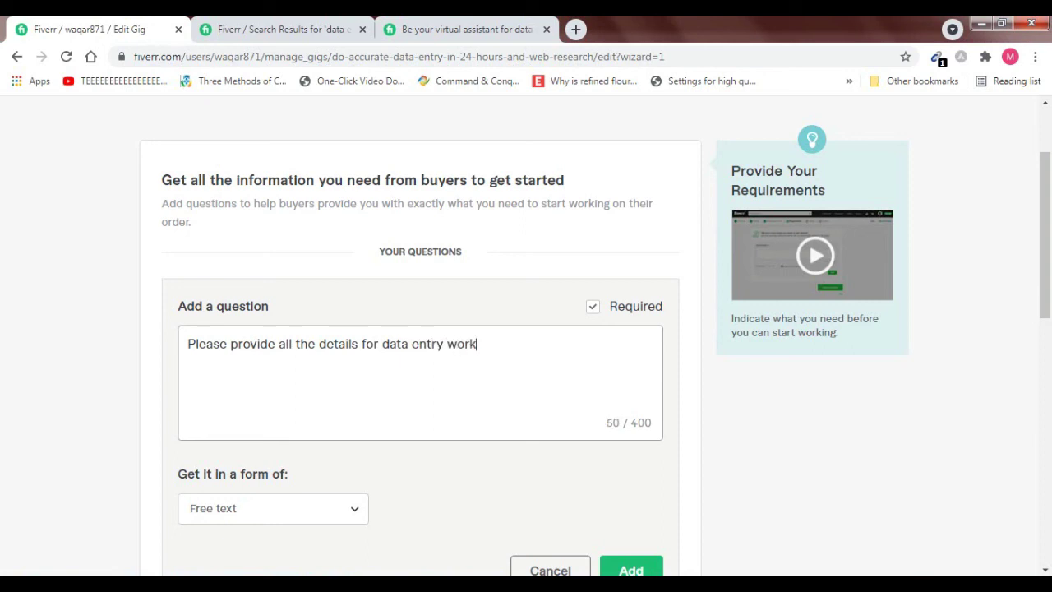
scroll(526, 329, "down", 2)
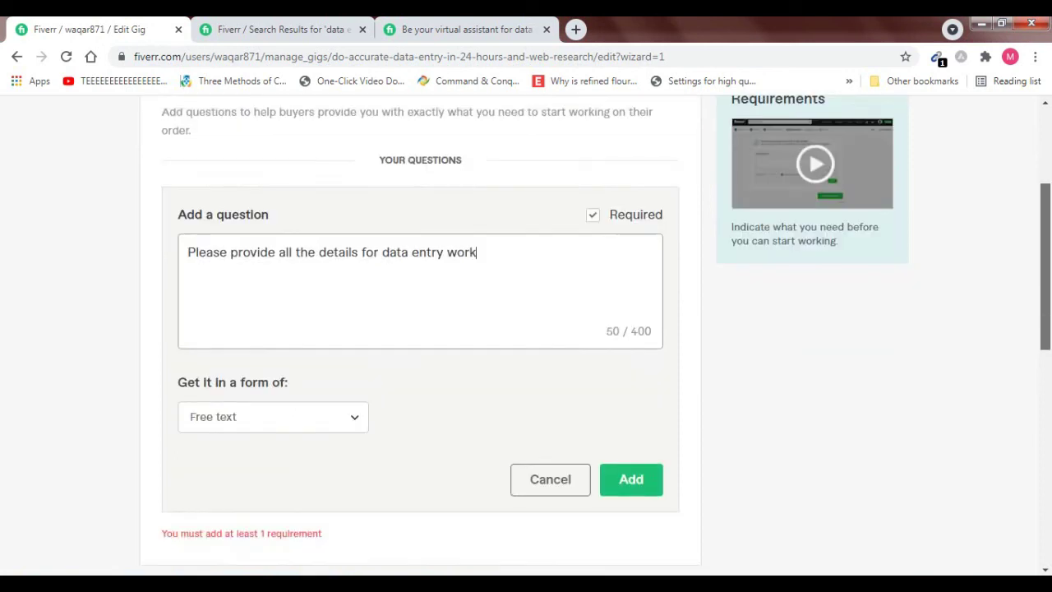
left_click(631, 442)
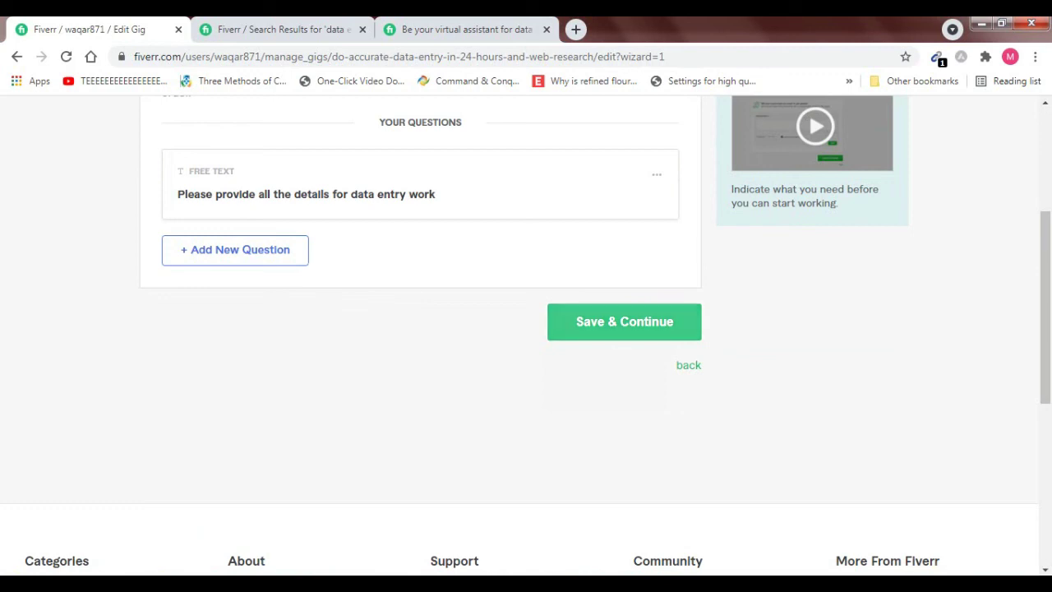
left_click(625, 321)
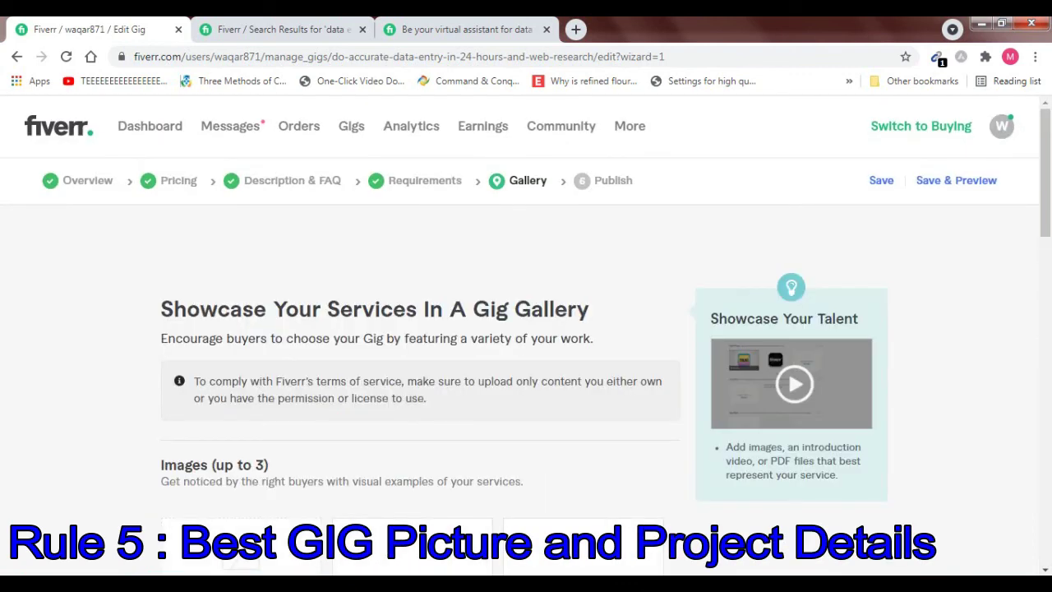
Review the gallery's image, video and PDF upload sections and try to continue without uploading any file.
scroll(526, 329, "down", 3)
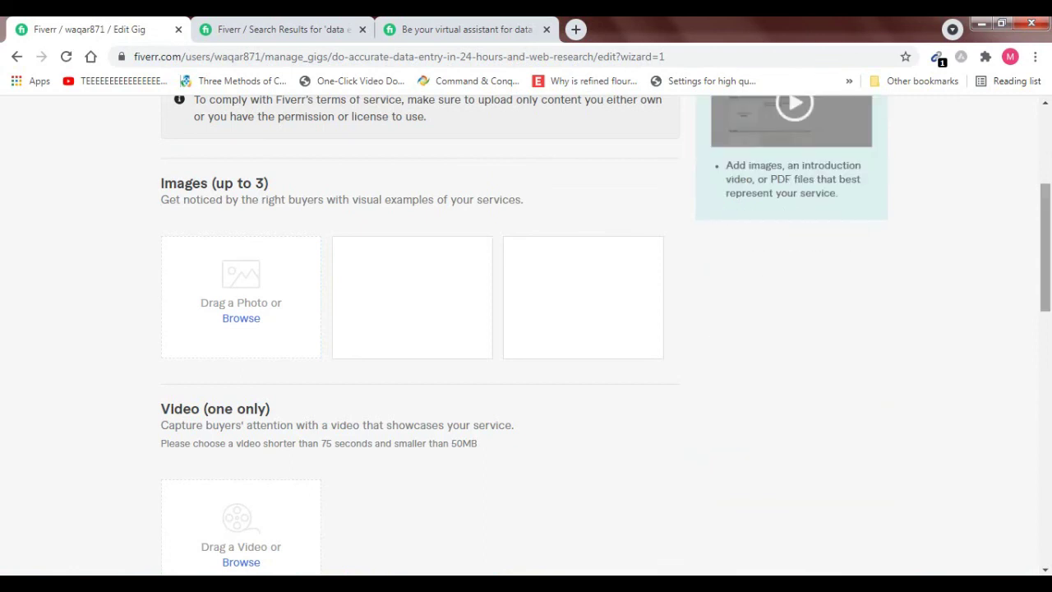
scroll(526, 329, "down", 1)
scroll(526, 329, "up", 3)
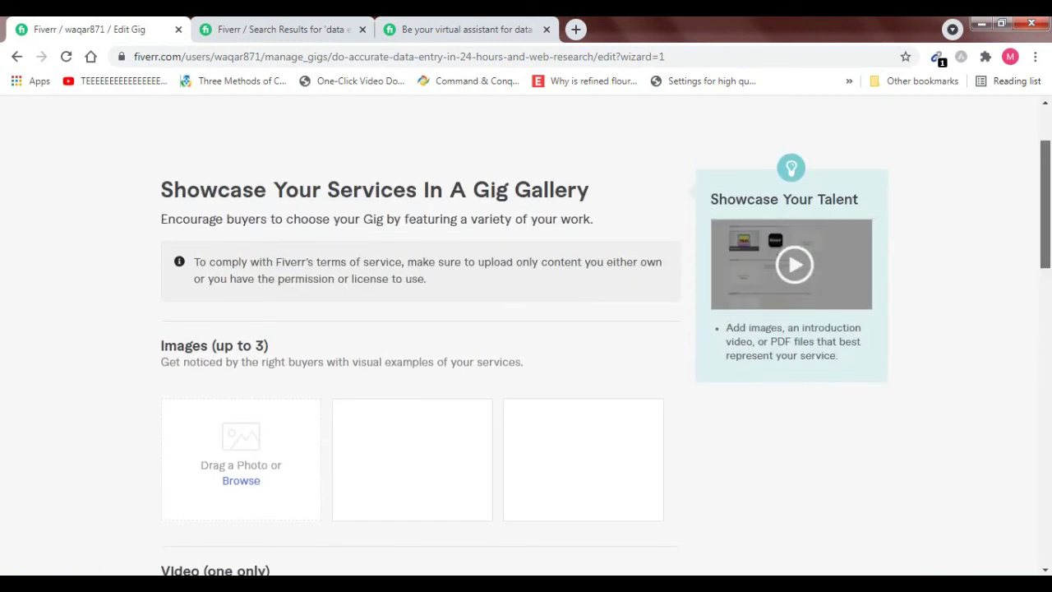
scroll(526, 329, "down", 10)
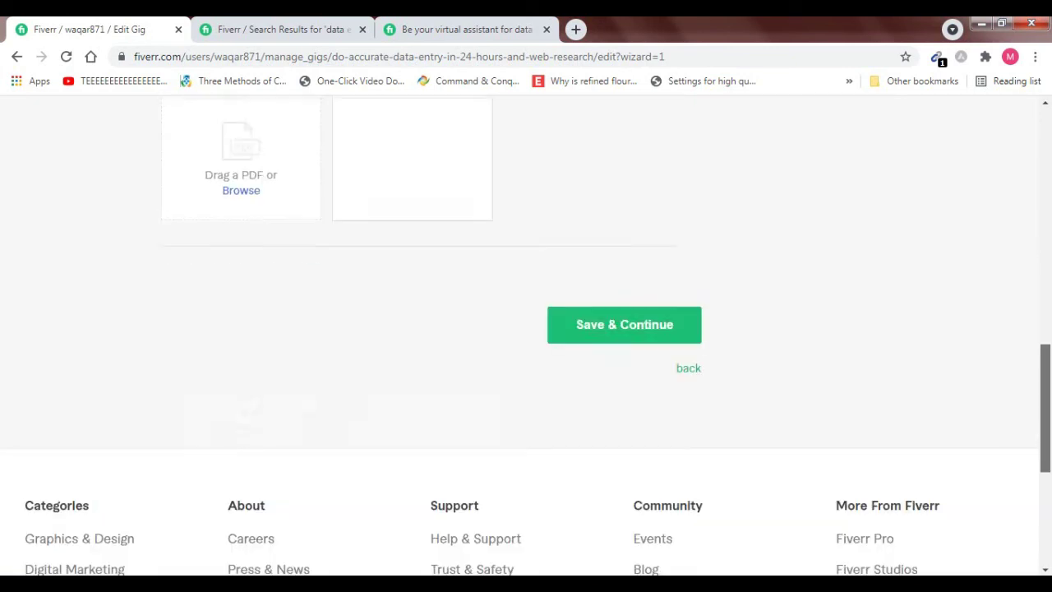
scroll(526, 329, "down", 1)
left_click(625, 267)
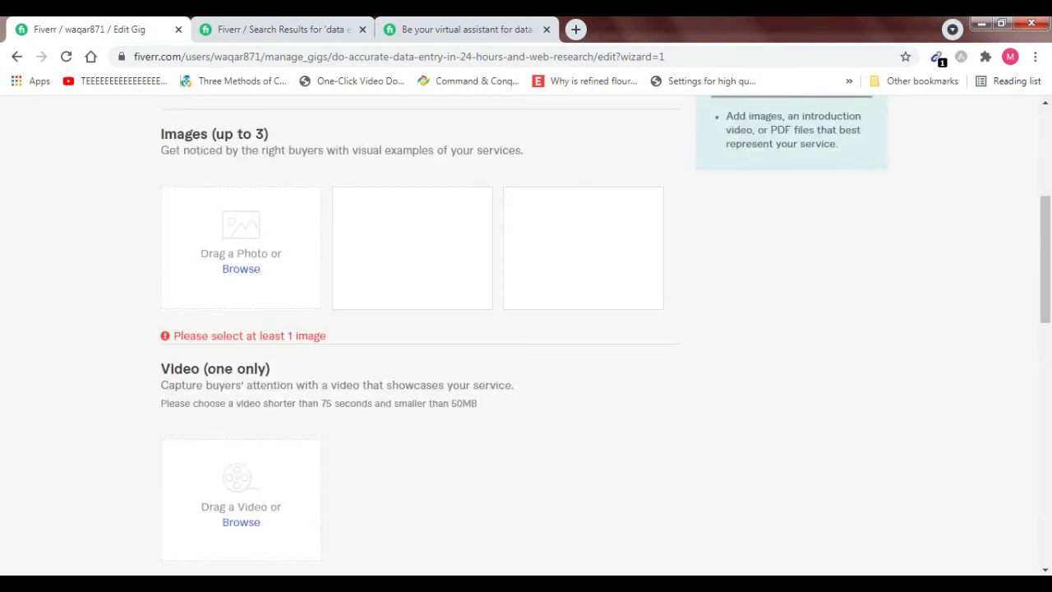
left_click_drag(1046, 259, 1046, 172)
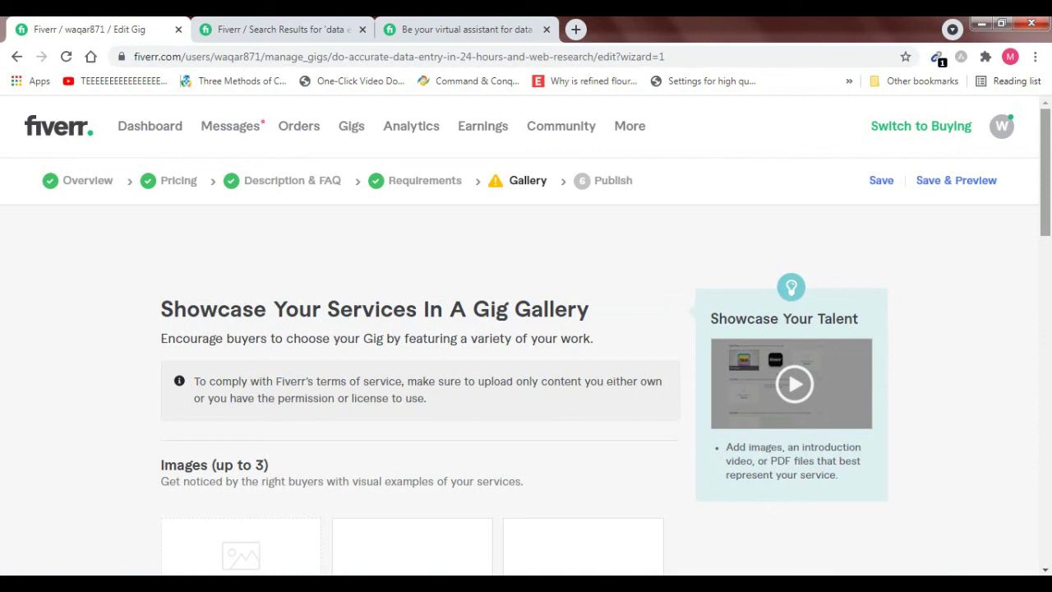
scroll(526, 337, "down", 2)
scroll(526, 337, "down", 1)
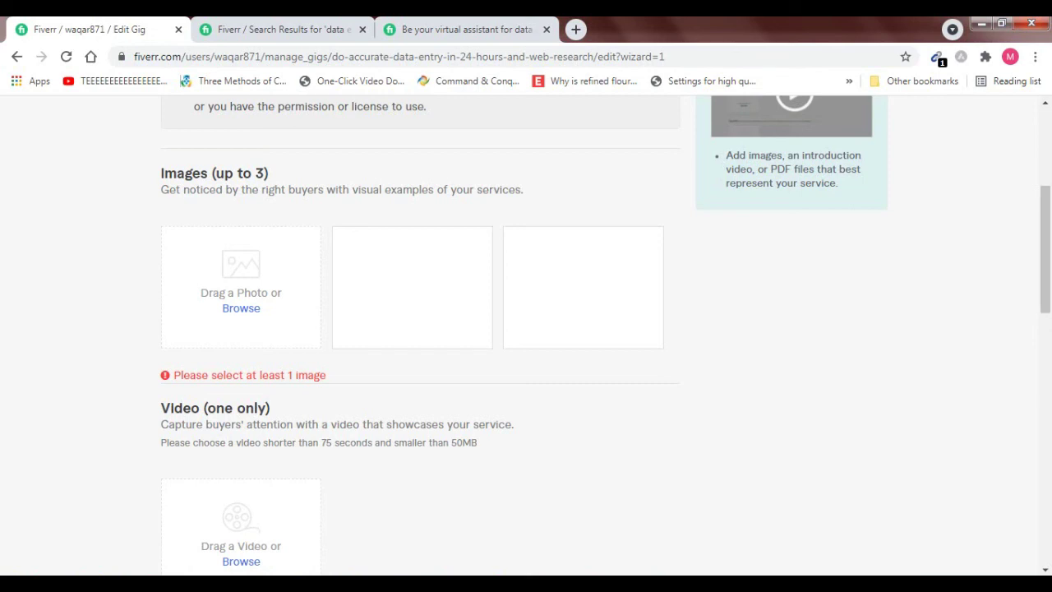
Examine the main gallery picture of the open competitor gig for data entry, data mining, web research and copy paste.
left_click(466, 29)
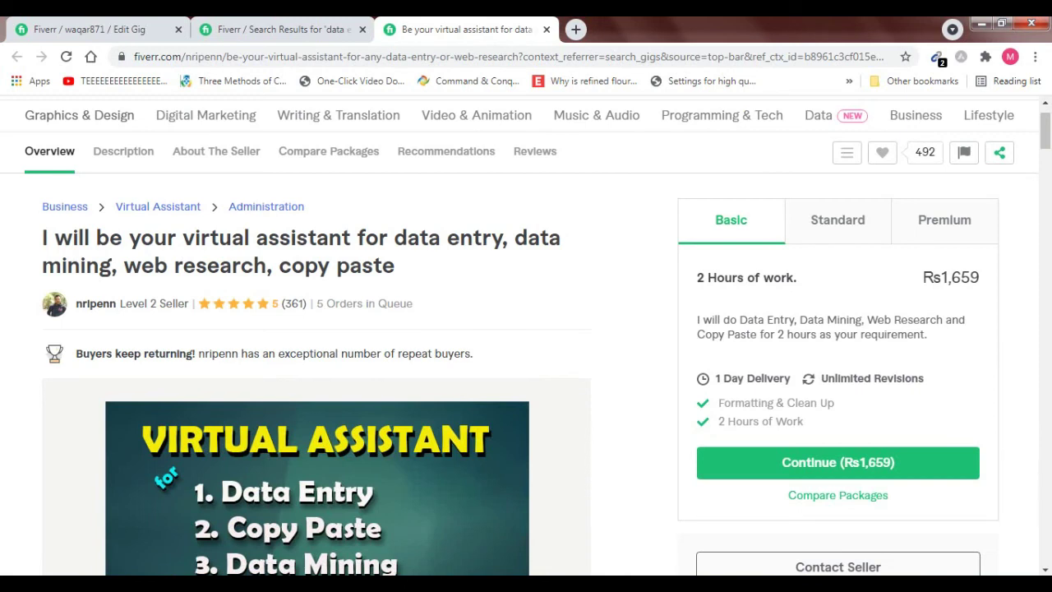
scroll(527, 329, "down", 4)
scroll(526, 329, "up", 1)
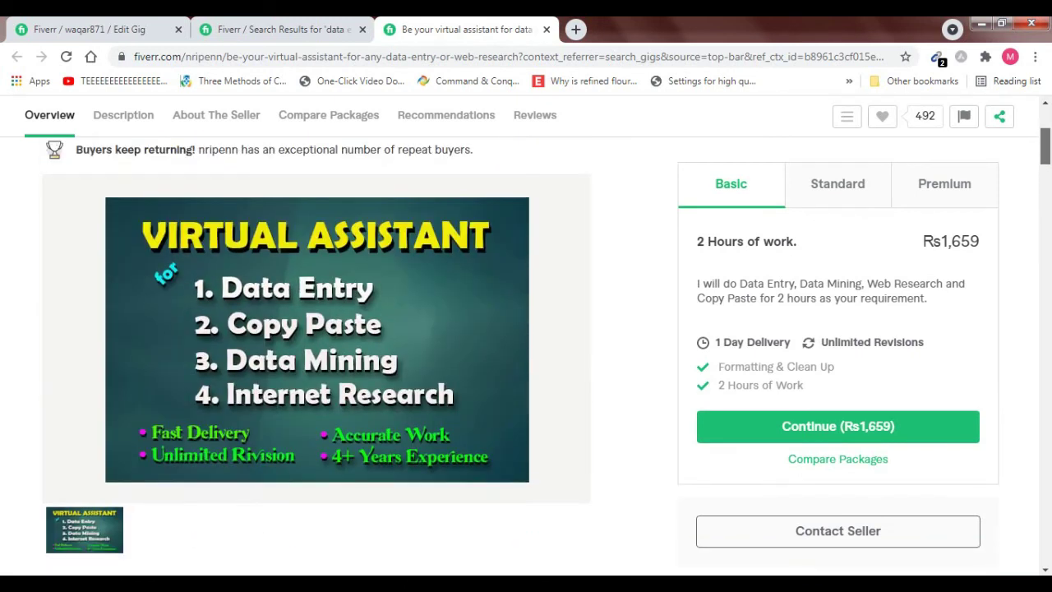
left_click_drag(1046, 147, 1046, 146)
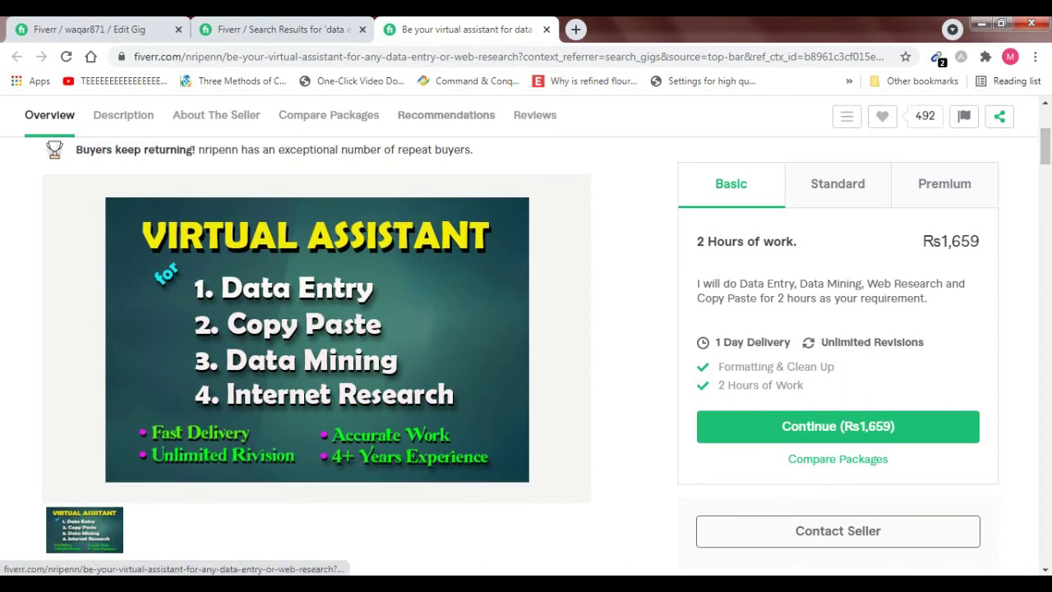
mouse_move(1045, 147)
left_mouse_down()
mouse_move(1046, 188)
mouse_move(1045, 137)
left_mouse_up()
Open the "exclusive virtual assistant, data entry and copy paste" gig from the data entry search results in a separate tab.
left_click(284, 30)
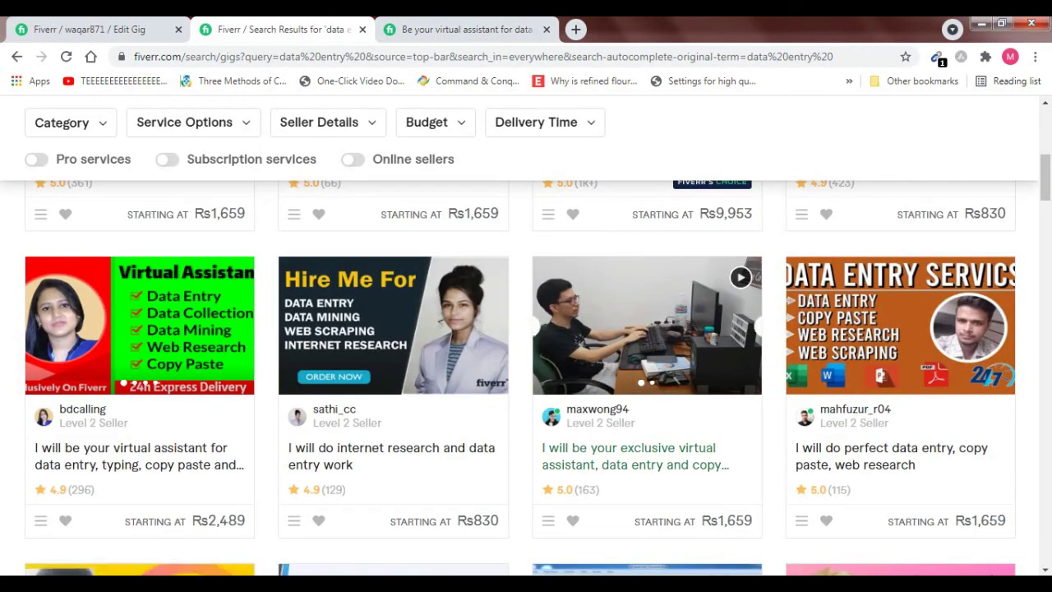
right_click(570, 285)
left_click(625, 299)
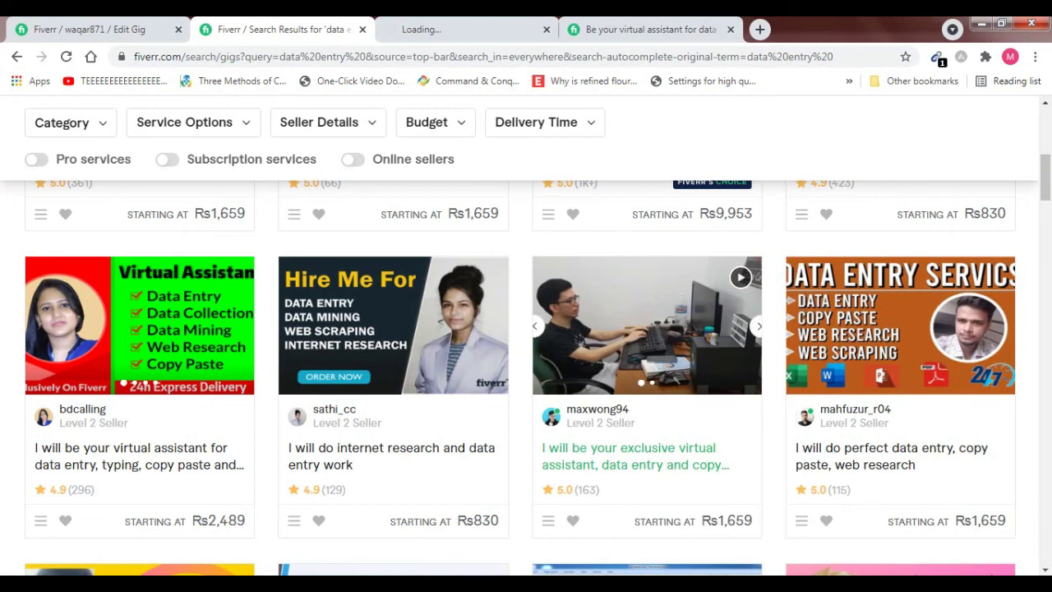
left_click(421, 30)
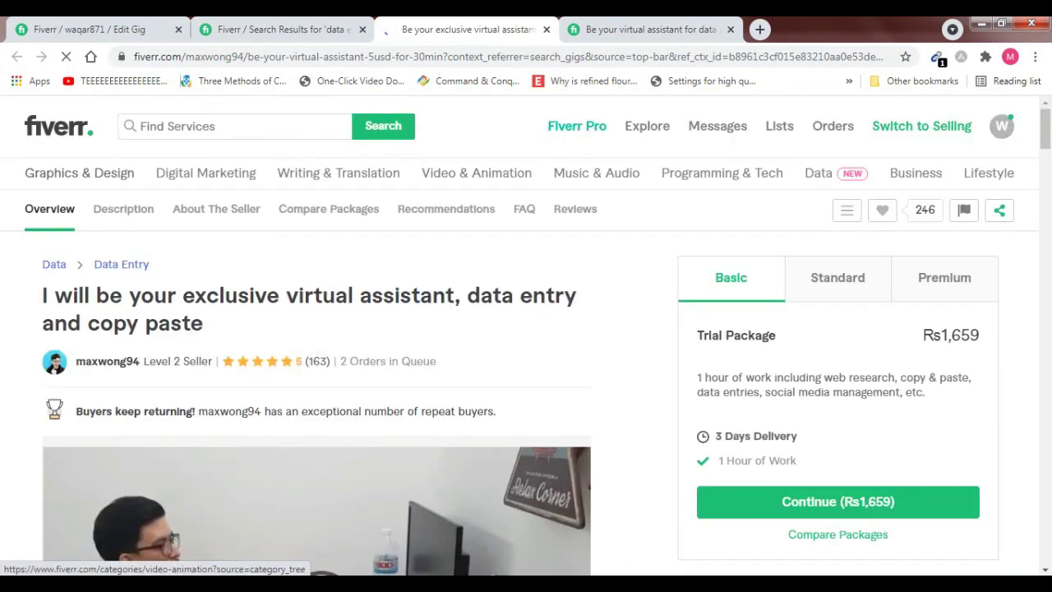
Look through the portrait and project sample images in this competitor gig's gallery, and return to the edited gig's gallery page.
scroll(526, 328, "down", 5)
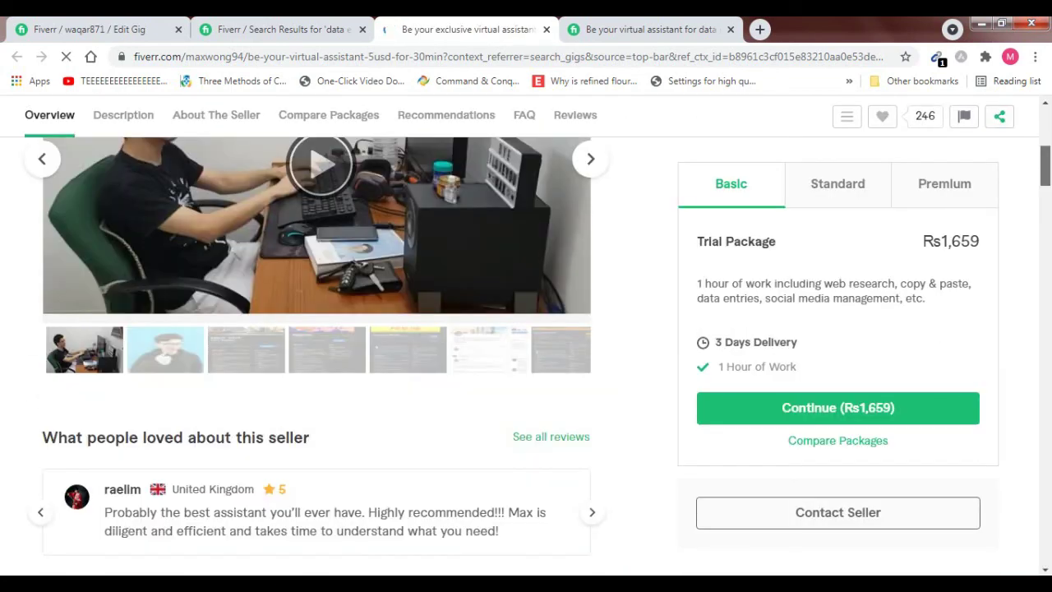
left_click(165, 350)
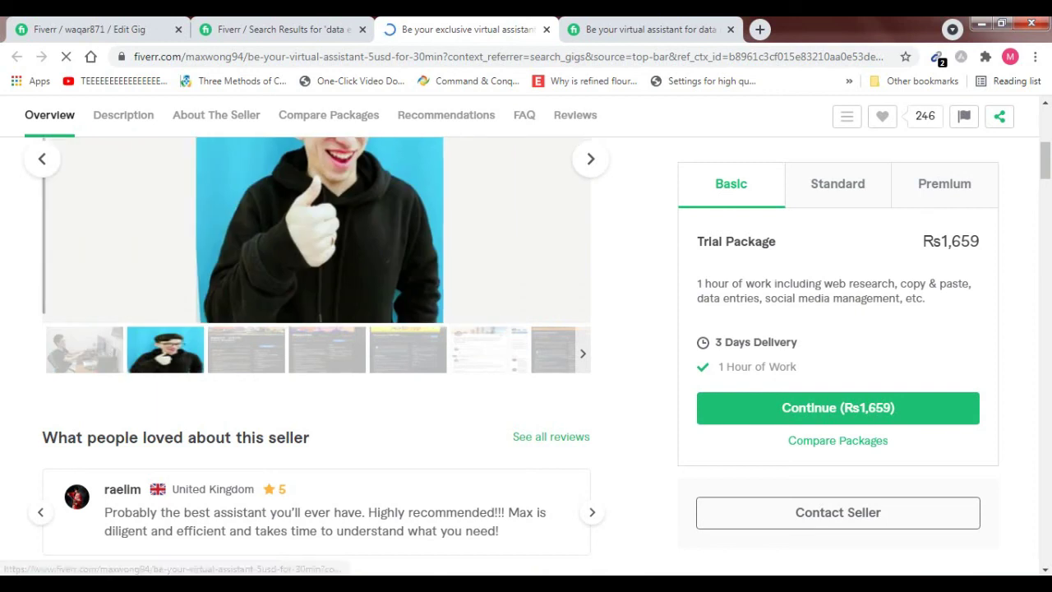
scroll(165, 350, "up", 2)
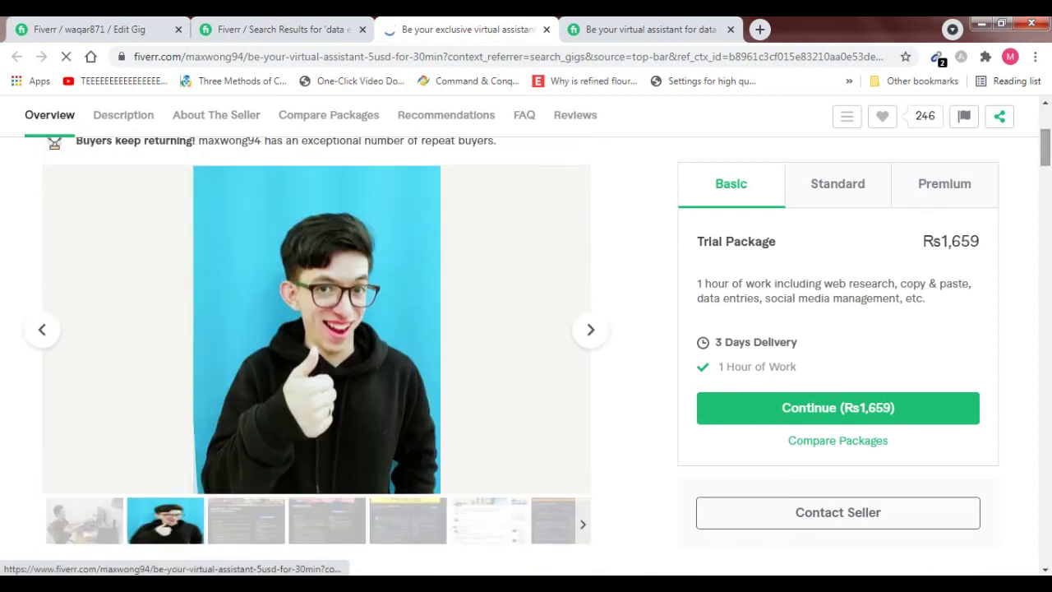
left_click(246, 521)
left_click(328, 521)
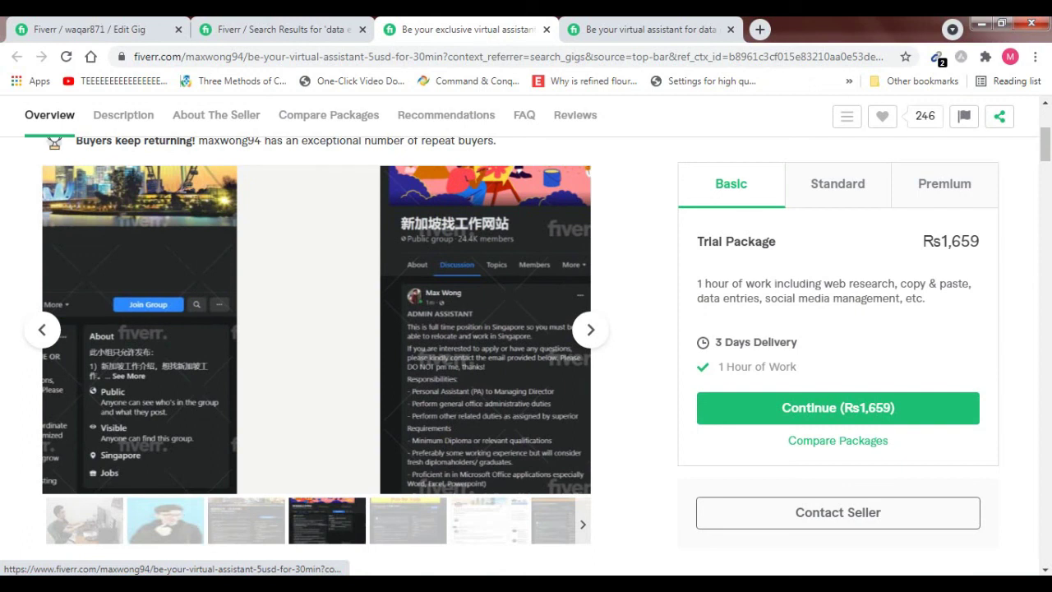
left_click(408, 521)
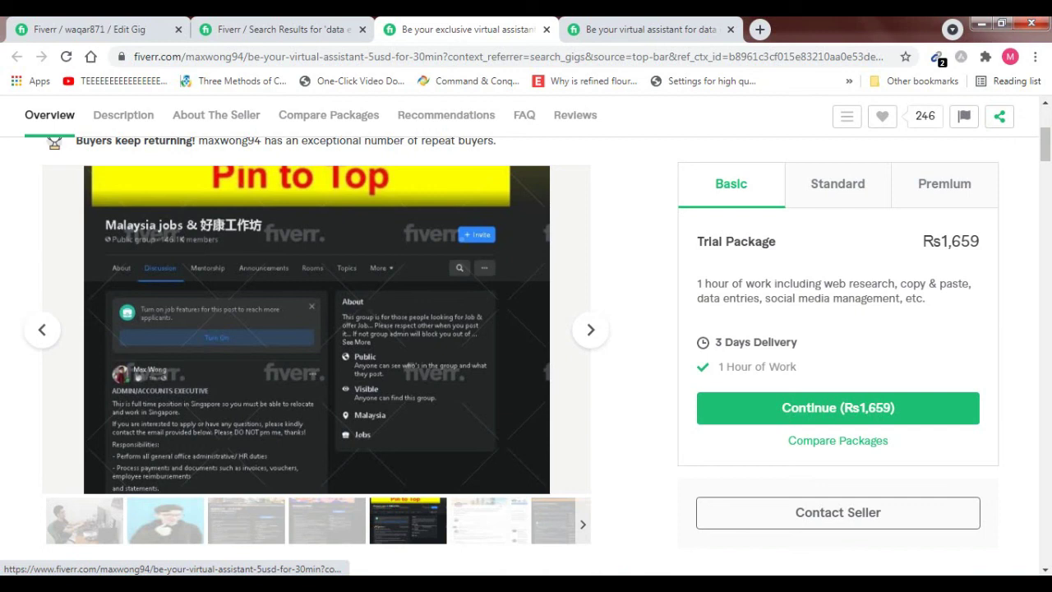
left_click(591, 330)
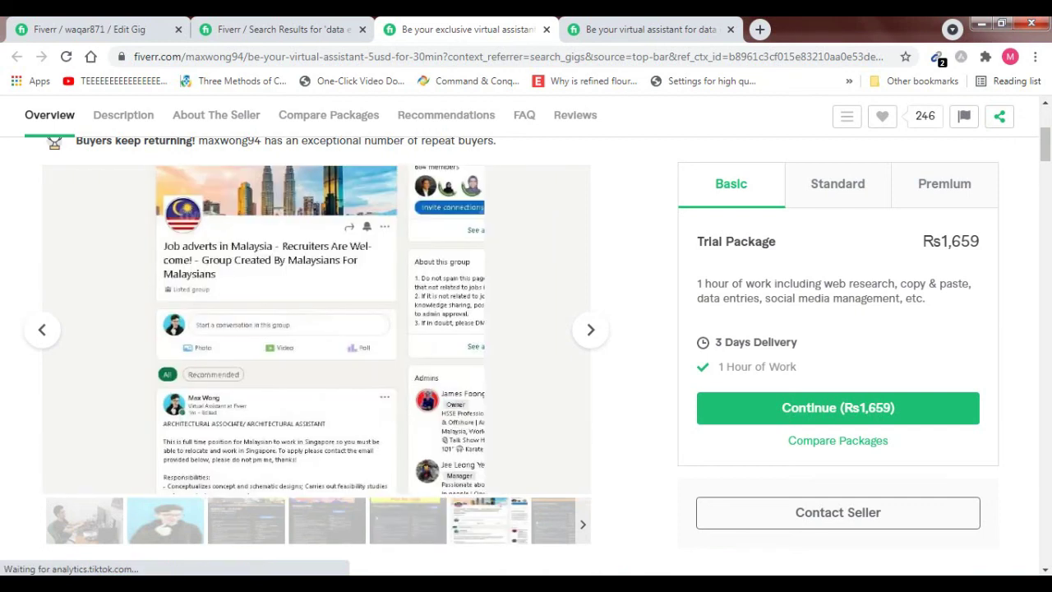
left_click(591, 330)
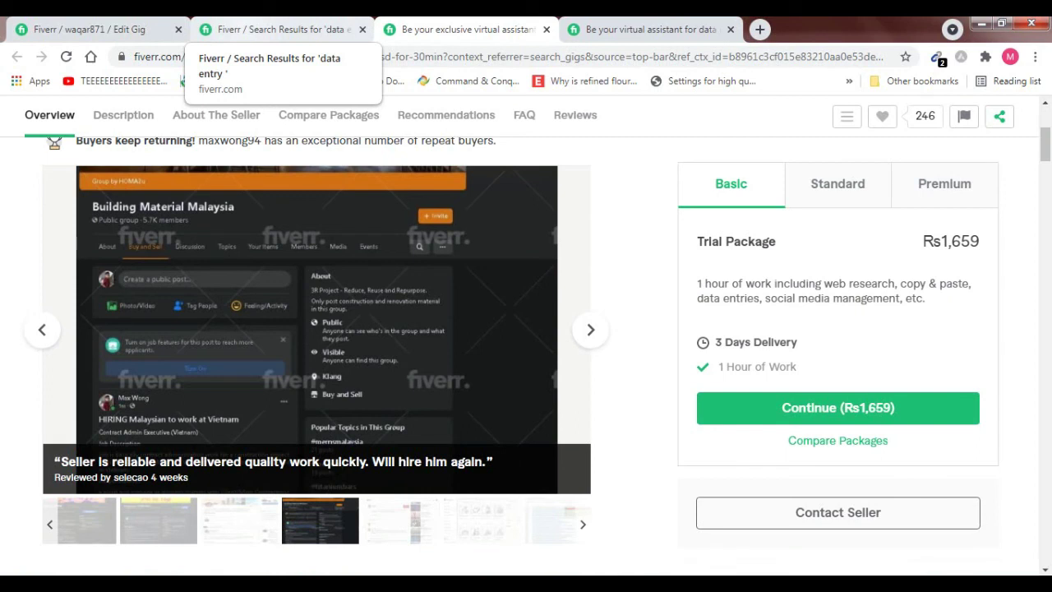
left_click(280, 29)
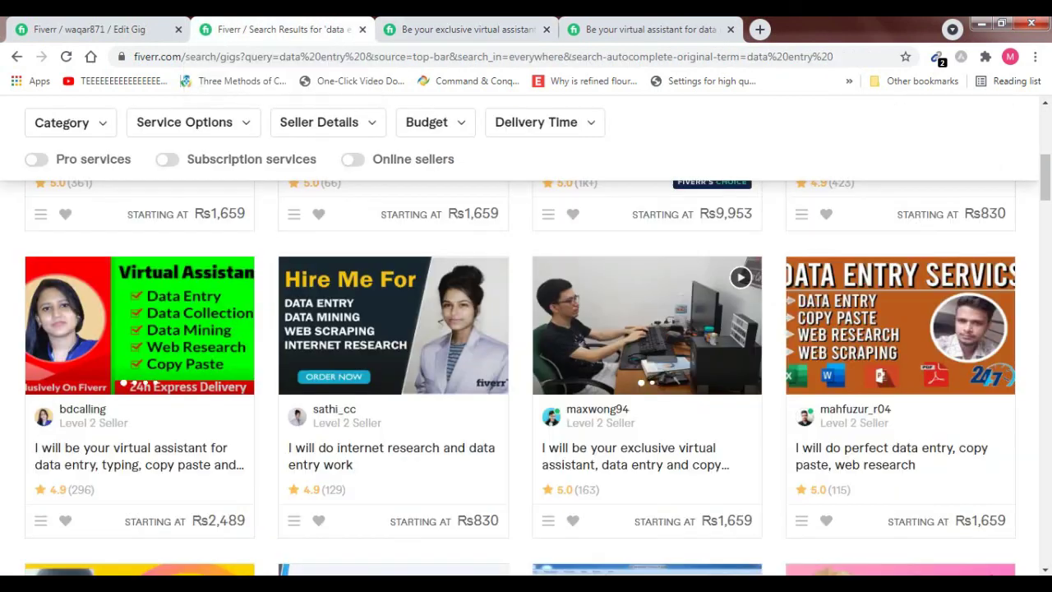
left_click(90, 29)
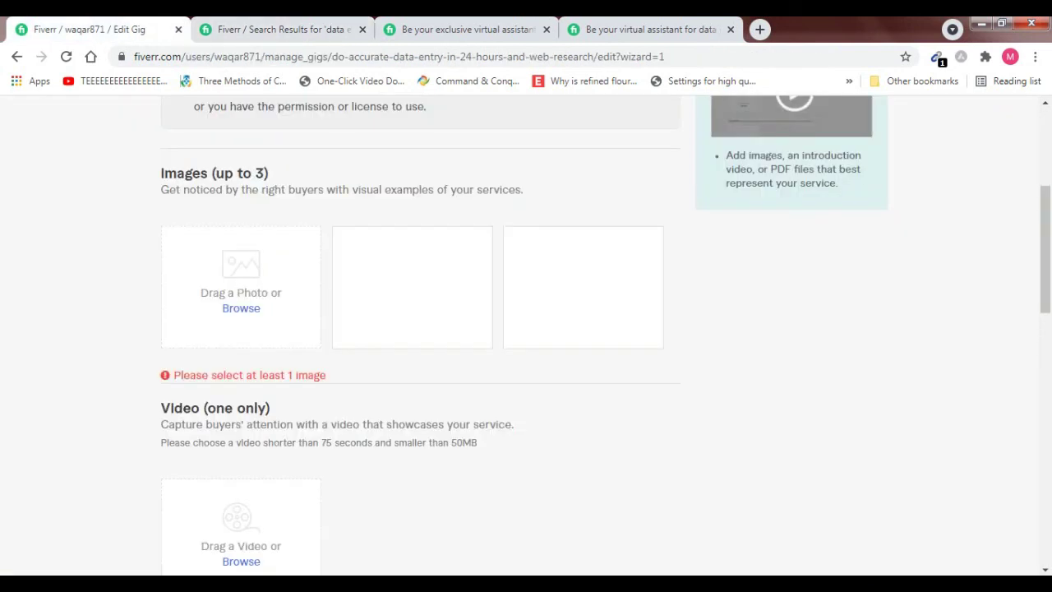